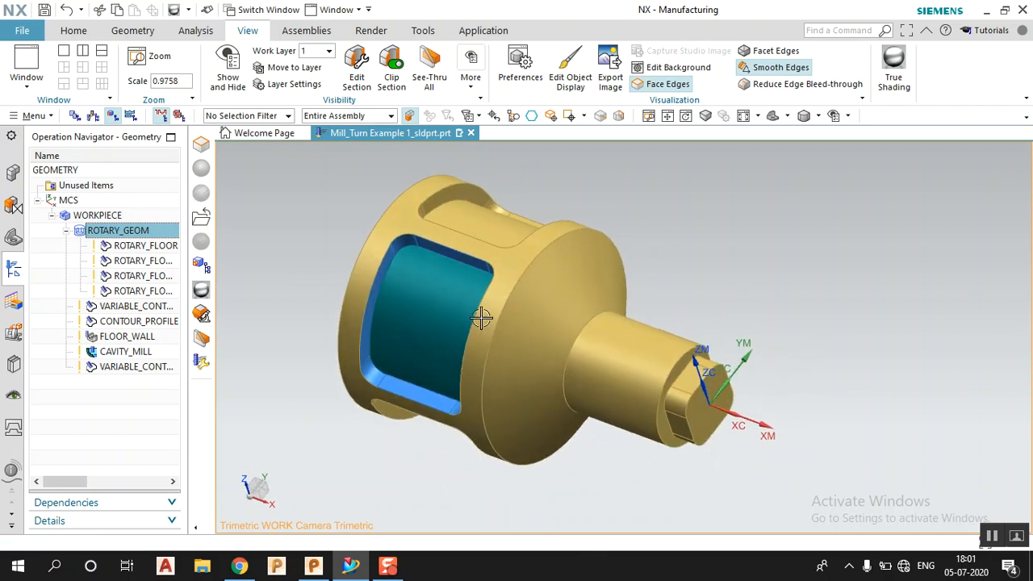
# Step: Display the toolpaths of ROTARY_FLOOR and its three instances on the drum pockets
pyautogui.click(152, 247)
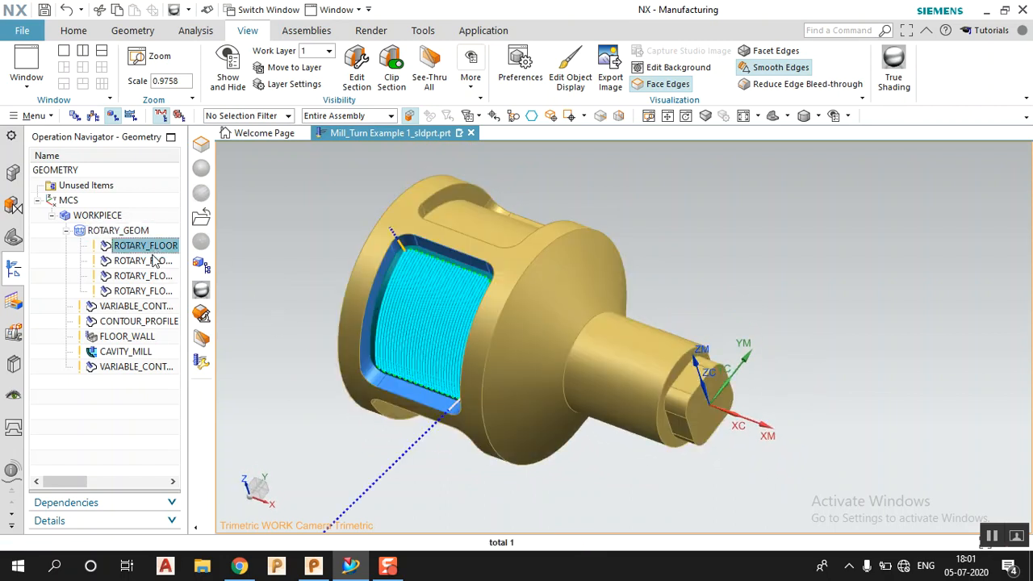
pyautogui.click(146, 260)
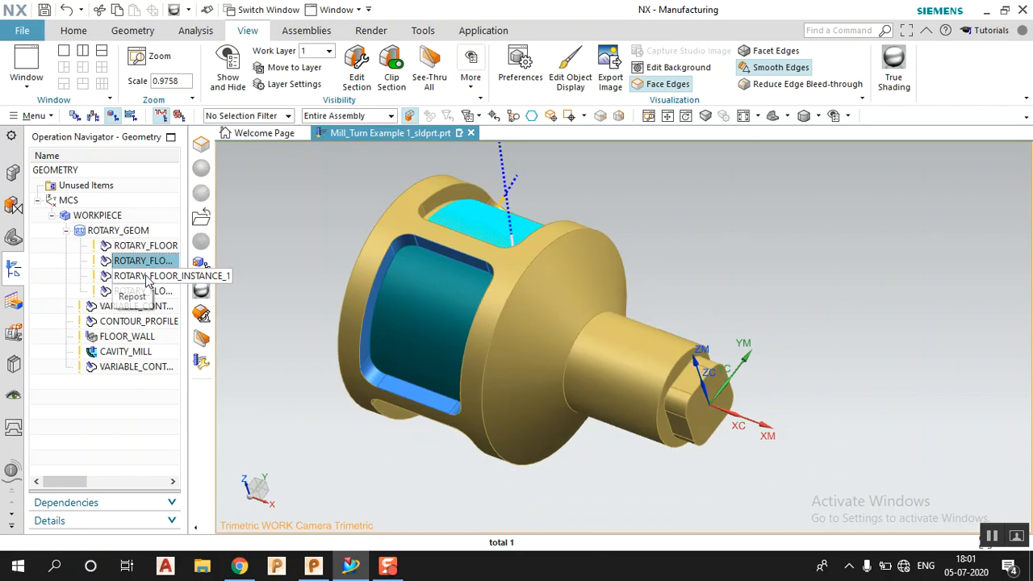
pyautogui.click(145, 276)
pyautogui.click(143, 291)
pyautogui.click(141, 246)
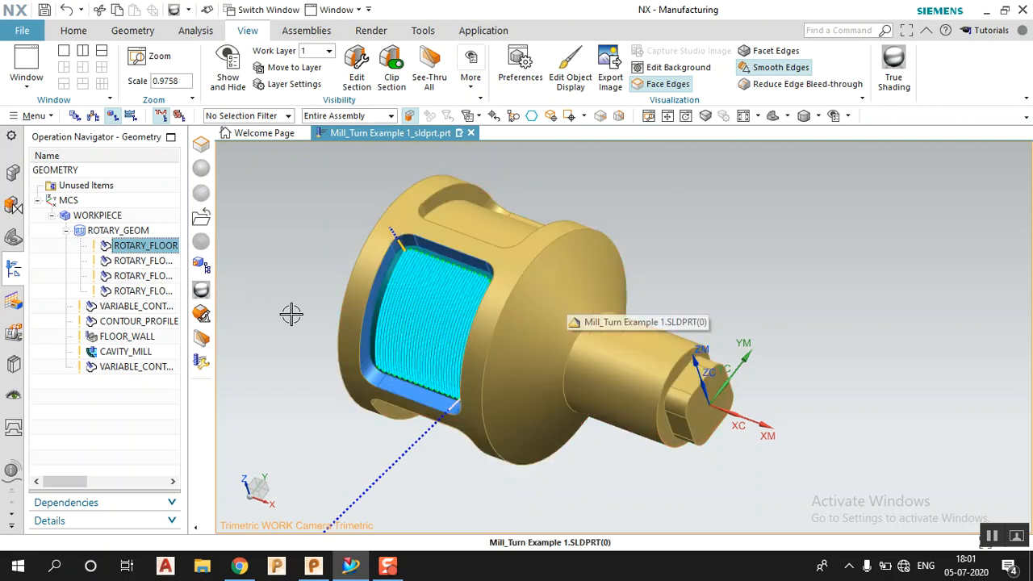
# Step: Display the VARIABLE_CONTOUR toolpath and examine it around the stepped end of the shaft
pyautogui.click(158, 312)
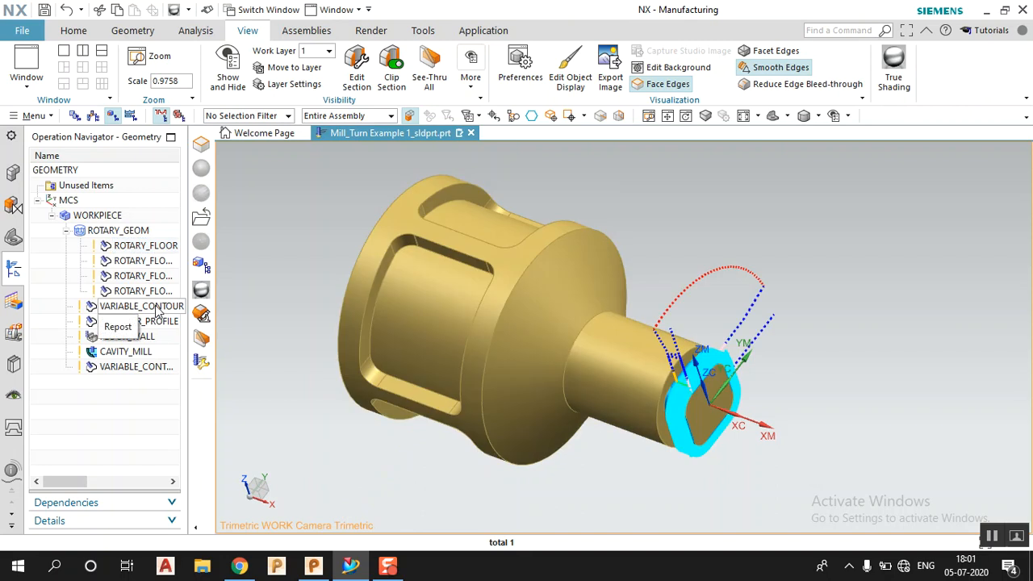
pyautogui.scroll(-5, 708, 426)
pyautogui.moveTo(702, 387); pyautogui.dragTo(682, 396, button='middle')
pyautogui.scroll(6, 710, 392)
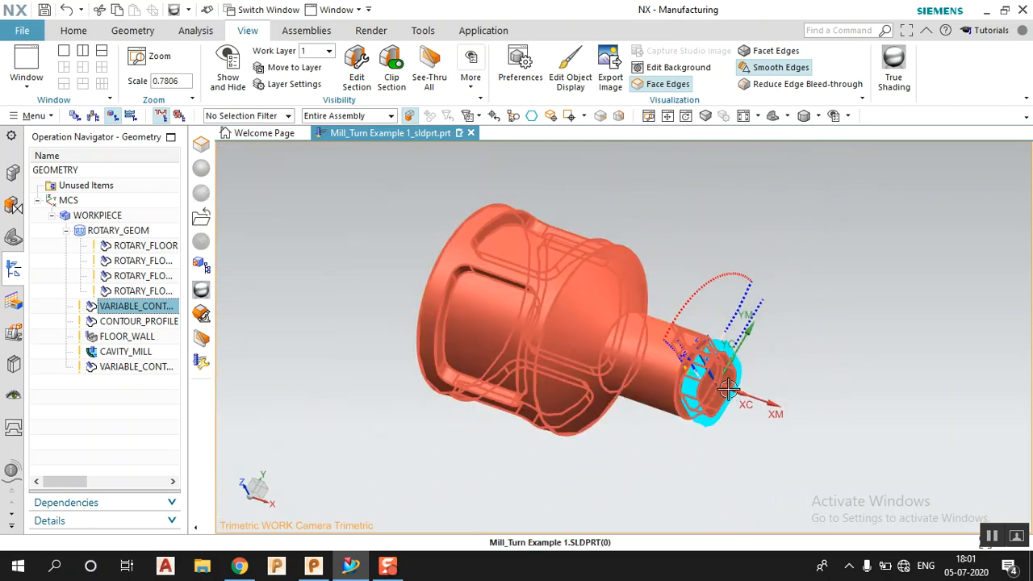
pyautogui.scroll(-2, 727, 390)
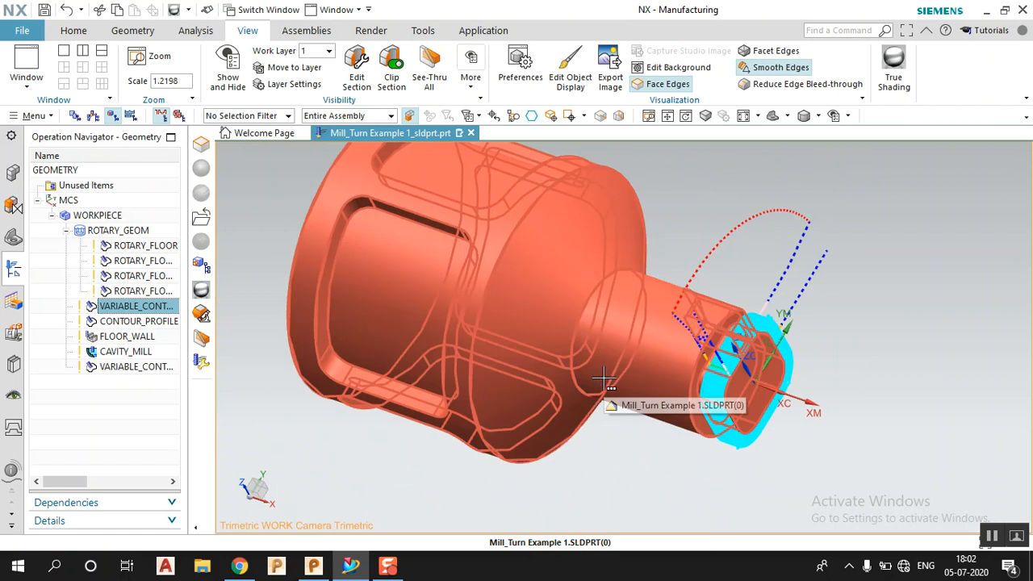
pyautogui.scroll(1, 637, 396)
pyautogui.scroll(-1, 696, 293)
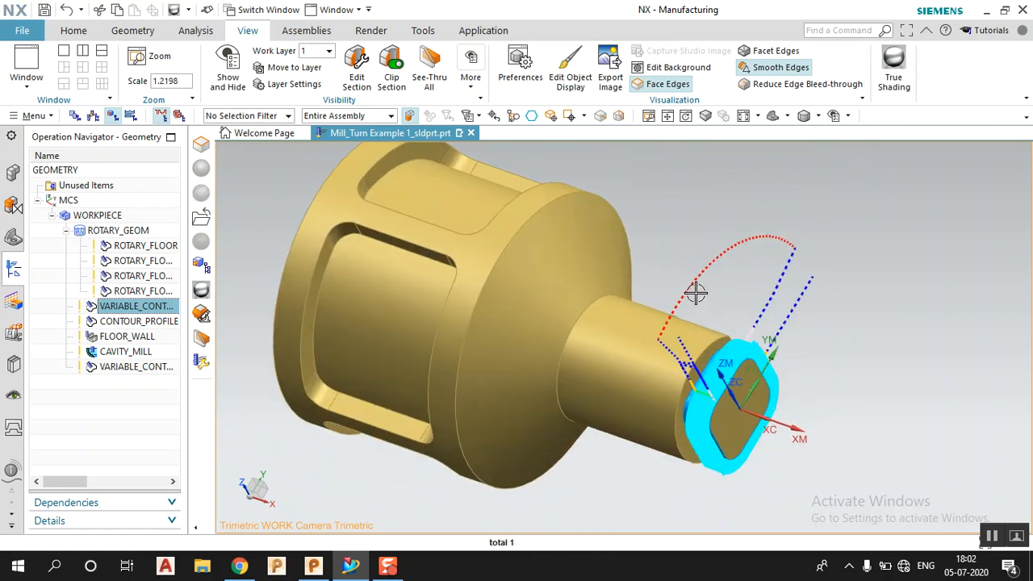
# Step: Display the CONTOUR_PROFILE toolpath and examine it along the walls of the drum pocket
pyautogui.click(156, 321)
pyautogui.scroll(2, 390, 362)
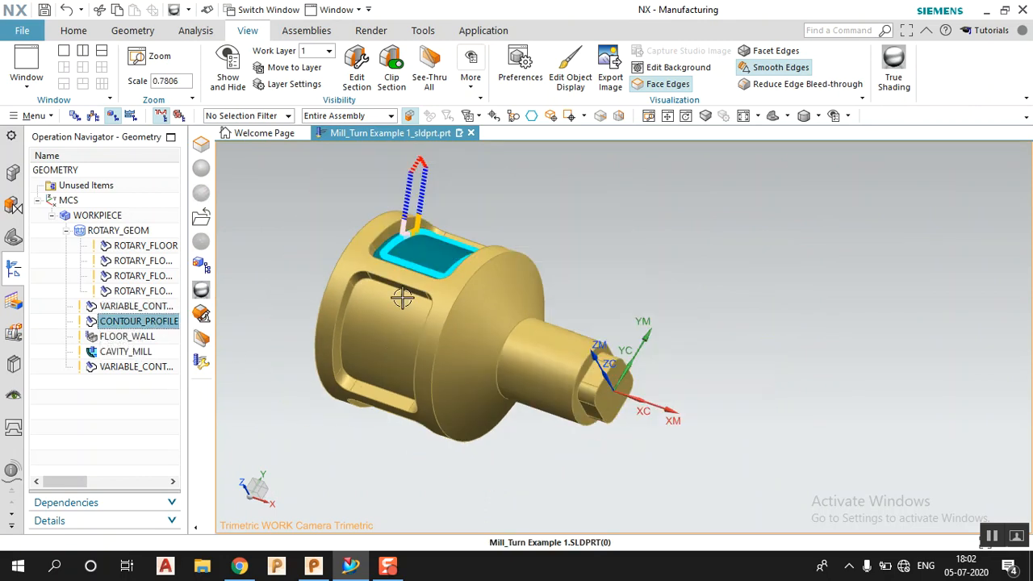
pyautogui.moveTo(396, 293); pyautogui.dragTo(383, 268, button='middle')
pyautogui.scroll(-1, 305, 198)
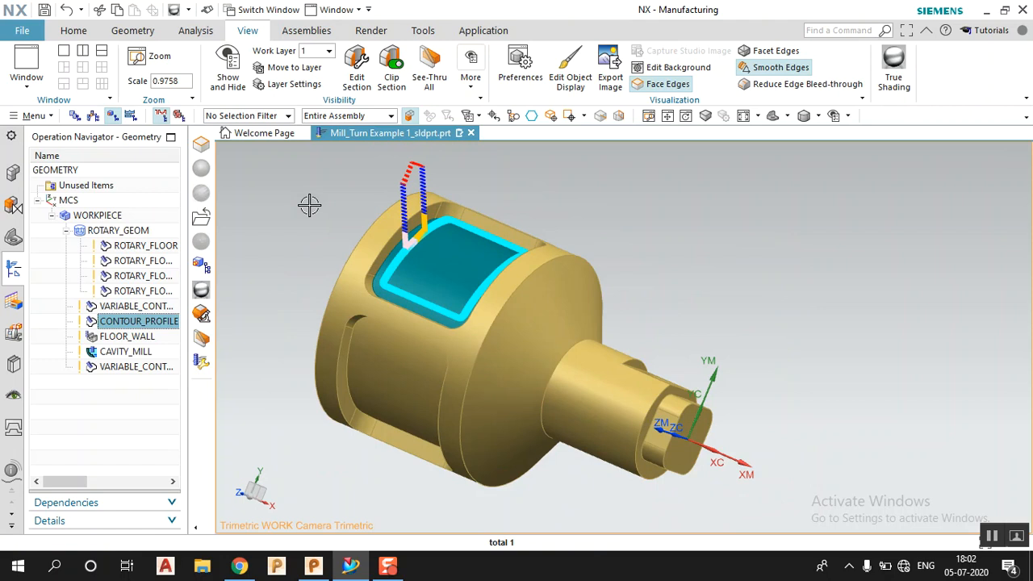
# Step: Display the FLOOR_WALL and CAVITY_MILL toolpaths and examine them on the shaft's flat face and small pocket
pyautogui.click(129, 337)
pyautogui.moveTo(342, 314); pyautogui.dragTo(325, 336, button='middle')
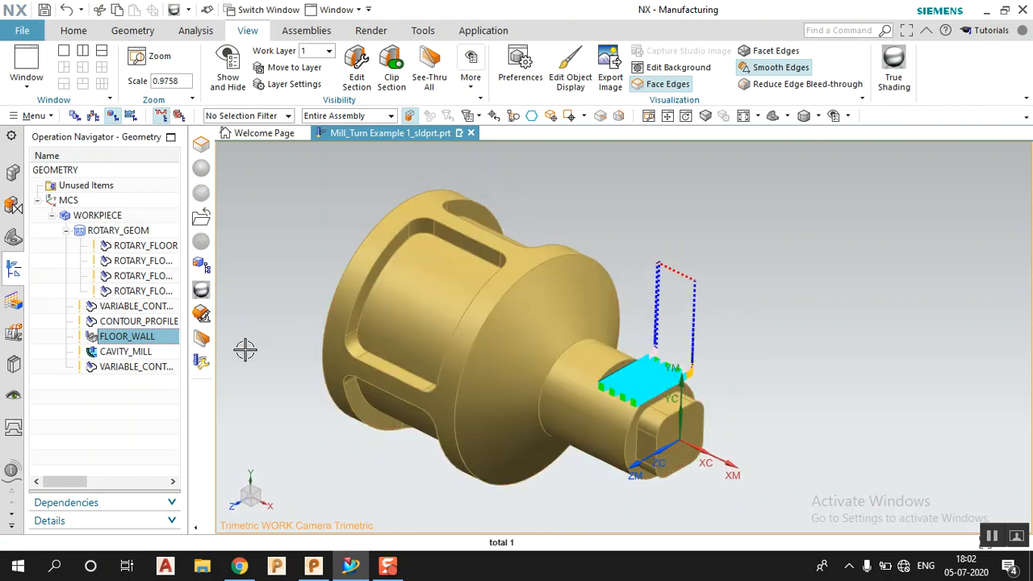
pyautogui.click(142, 355)
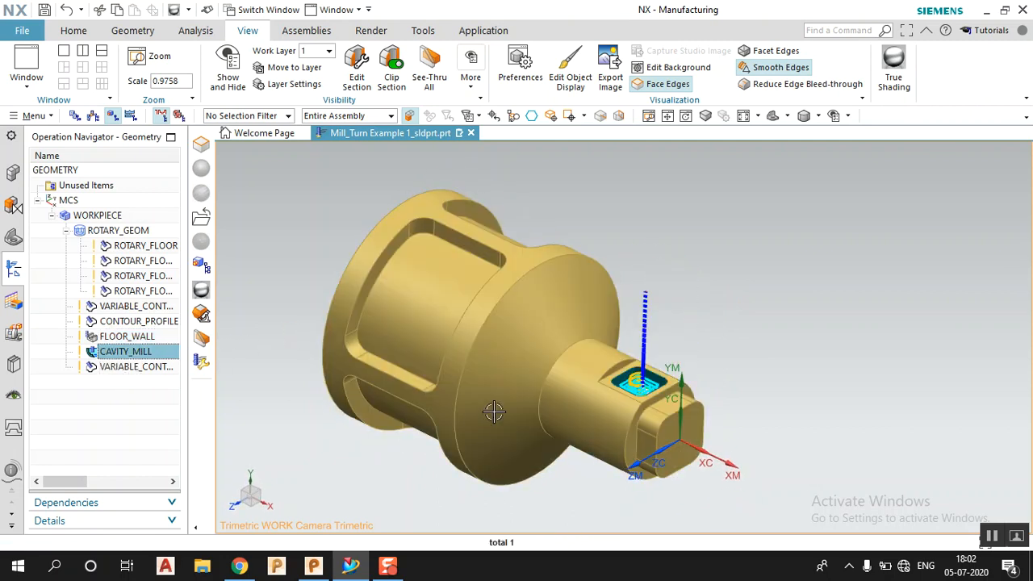
pyautogui.scroll(5, 554, 417)
pyautogui.moveTo(605, 315); pyautogui.dragTo(579, 292, button='middle')
pyautogui.scroll(-5, 618, 307)
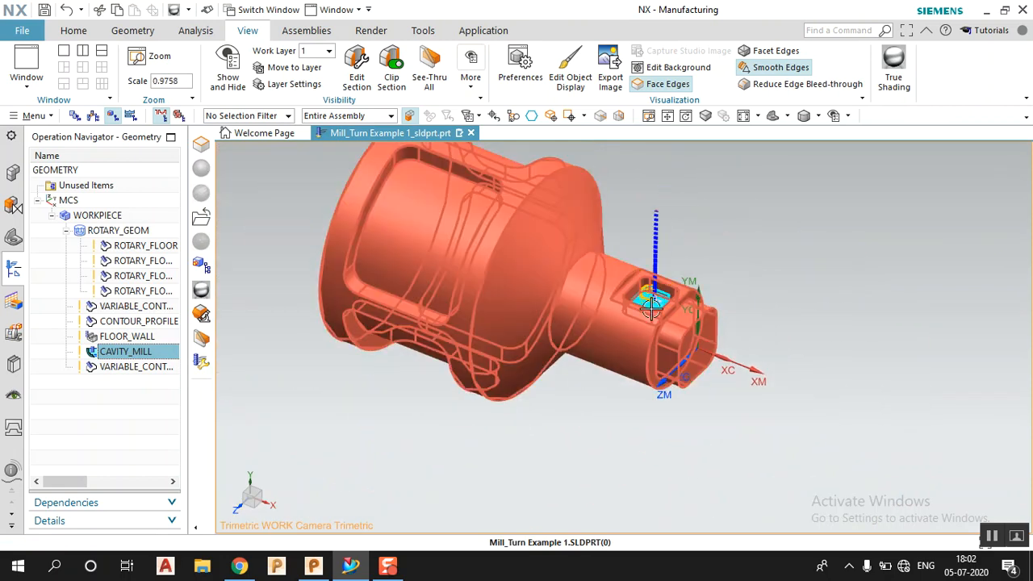
pyautogui.scroll(5, 649, 299)
pyautogui.scroll(-4, 602, 293)
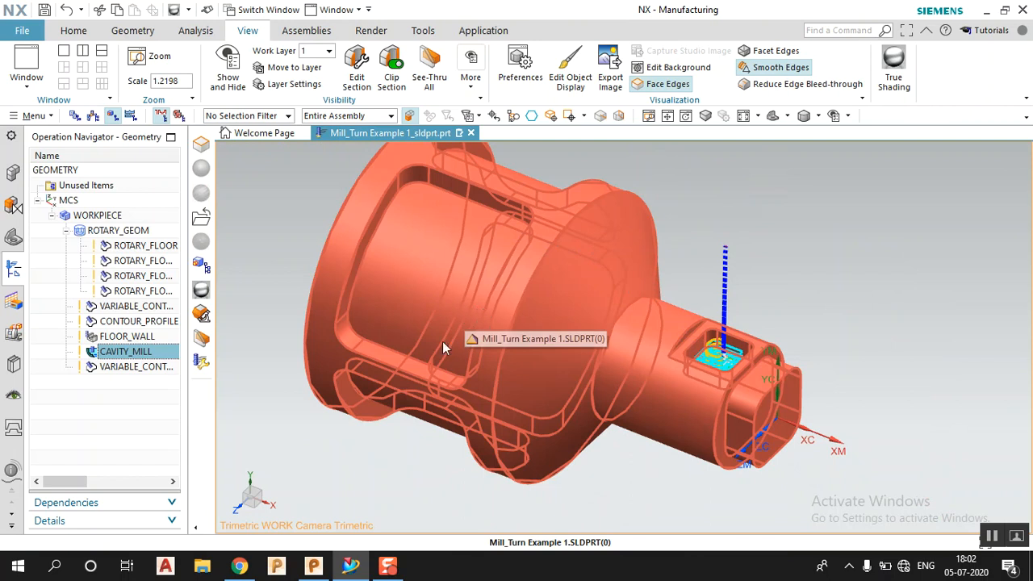
# Step: Display the VARIABLE_CONTOUR_1 toolpath and examine its pattern on the drum pocket floor from several angles
pyautogui.click(131, 367)
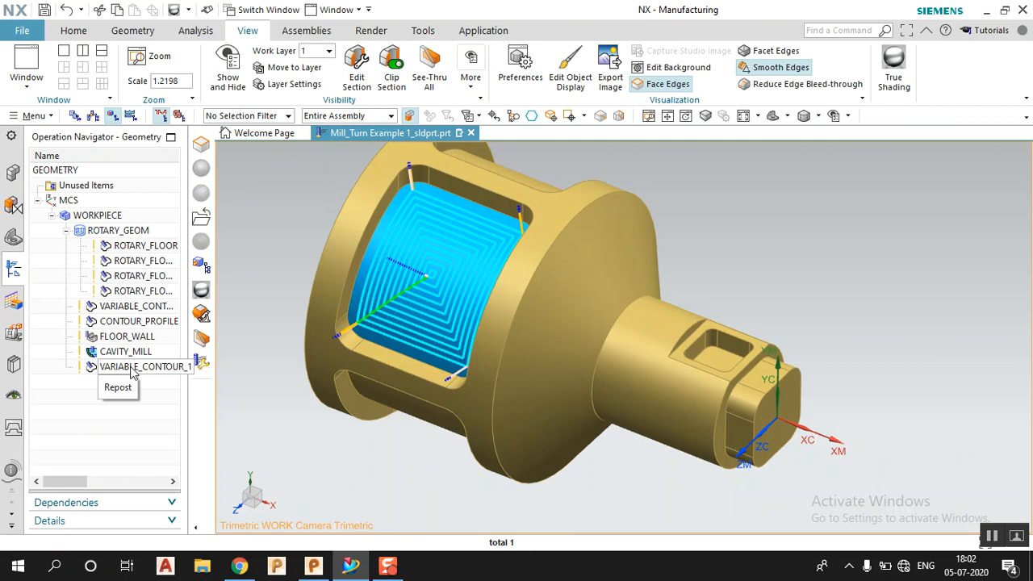
pyautogui.scroll(-2, 449, 427)
pyautogui.moveTo(440, 378)
pyautogui.mouseDown(button='middle')
pyautogui.moveTo(404, 375)
pyautogui.moveTo(423, 376)
pyautogui.mouseUp(button='middle')
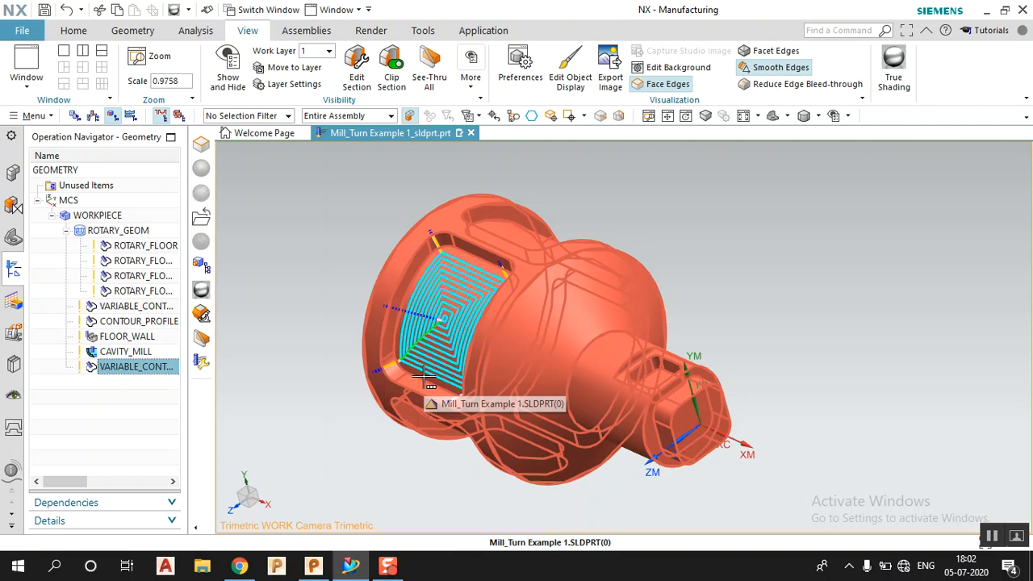
pyautogui.scroll(2, 426, 377)
pyautogui.moveTo(425, 377); pyautogui.dragTo(426, 423, button='middle')
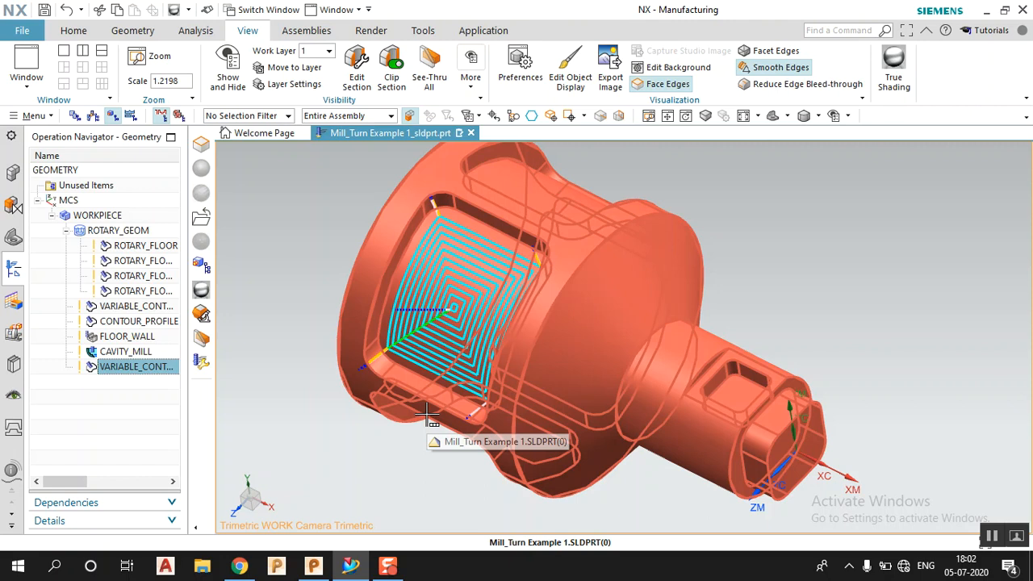
pyautogui.scroll(-1, 321, 455)
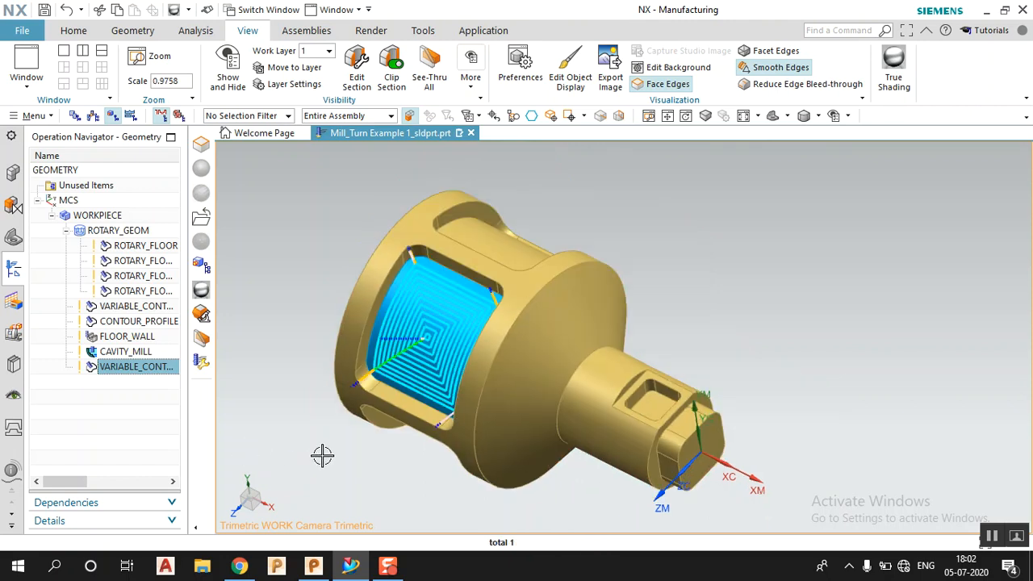
pyautogui.scroll(1, 530, 465)
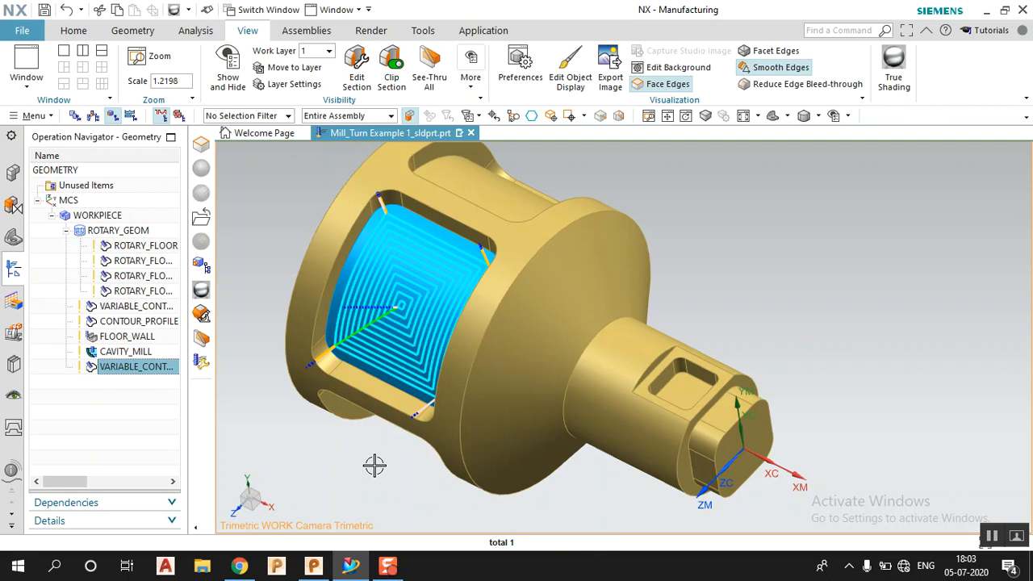
pyautogui.moveTo(373, 465); pyautogui.dragTo(374, 459, button='middle')
pyautogui.scroll(-4, 445, 399)
pyautogui.scroll(3, 493, 492)
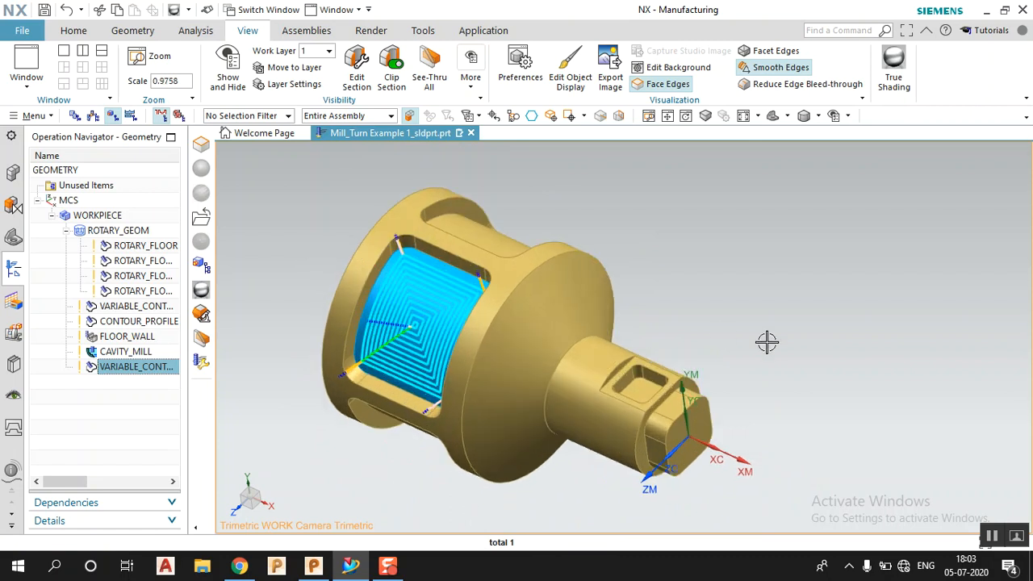
# Step: Review the toolpaths in reverse order from CAVITY_MILL up to ROTARY_FLOOR, ending on the ROTARY_GEOM group
pyautogui.click(137, 353)
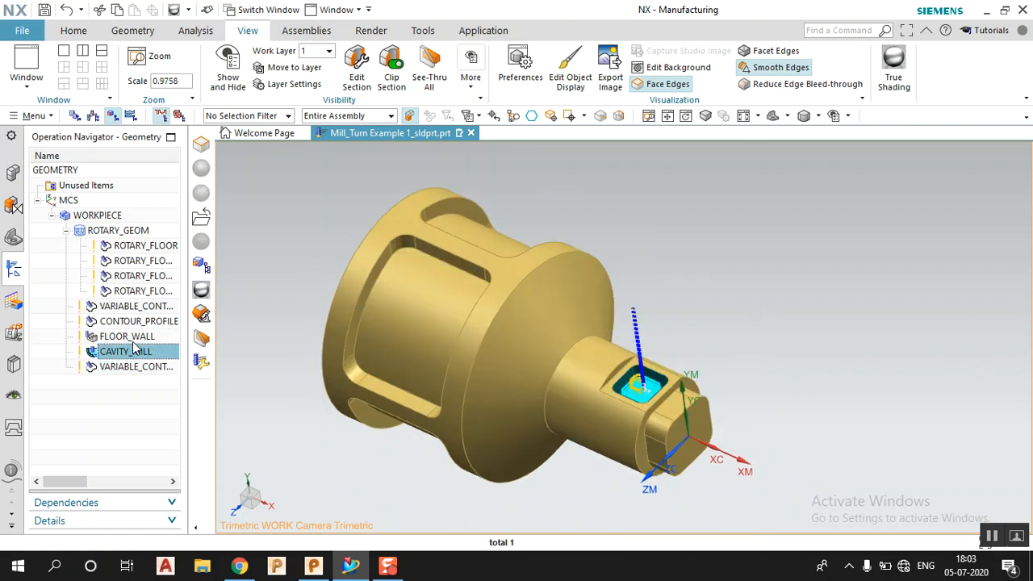
pyautogui.click(128, 335)
pyautogui.click(128, 321)
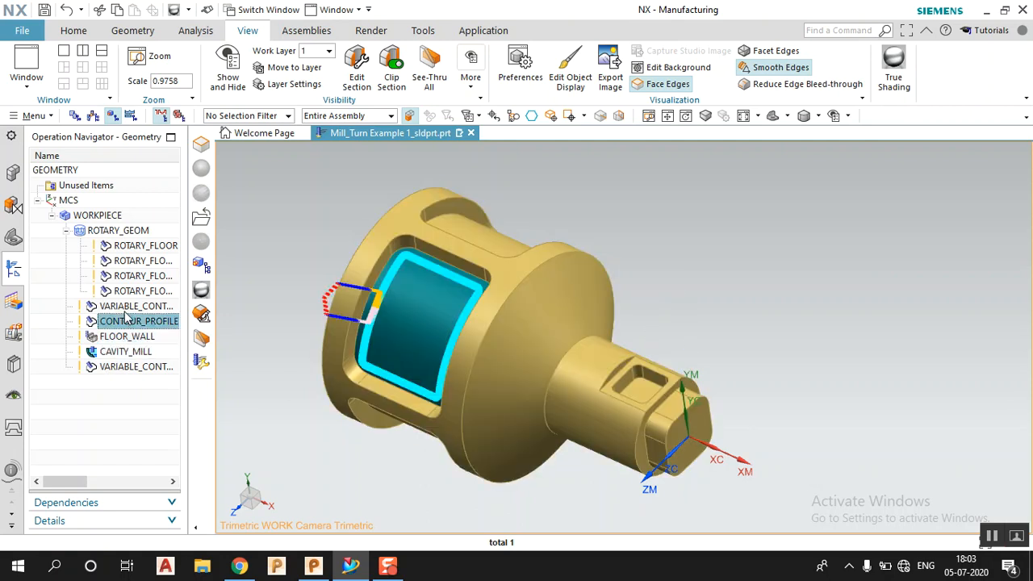
pyautogui.click(131, 306)
pyautogui.click(134, 291)
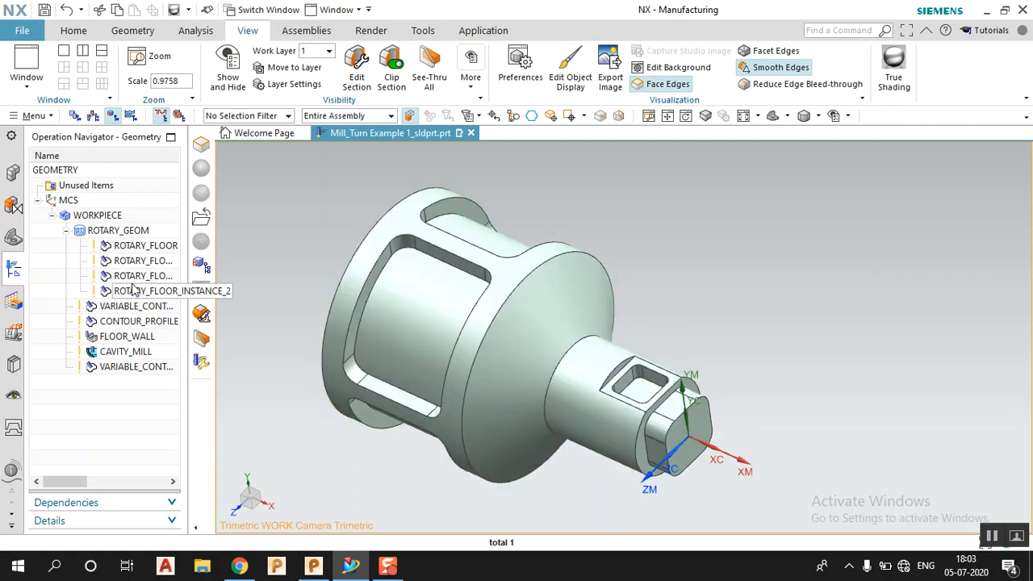
pyautogui.click(134, 277)
pyautogui.click(133, 261)
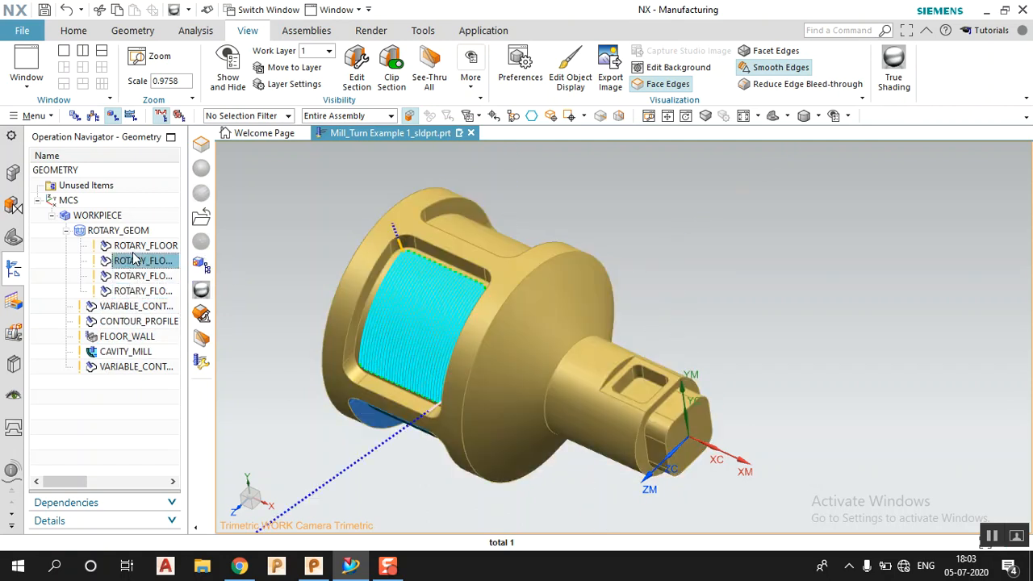
pyautogui.click(133, 246)
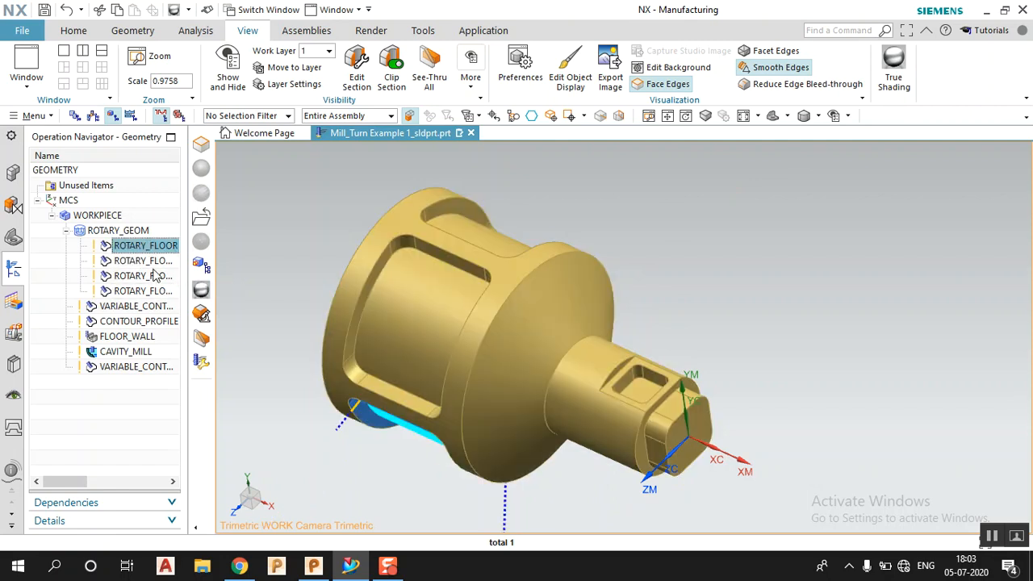
pyautogui.click(121, 230)
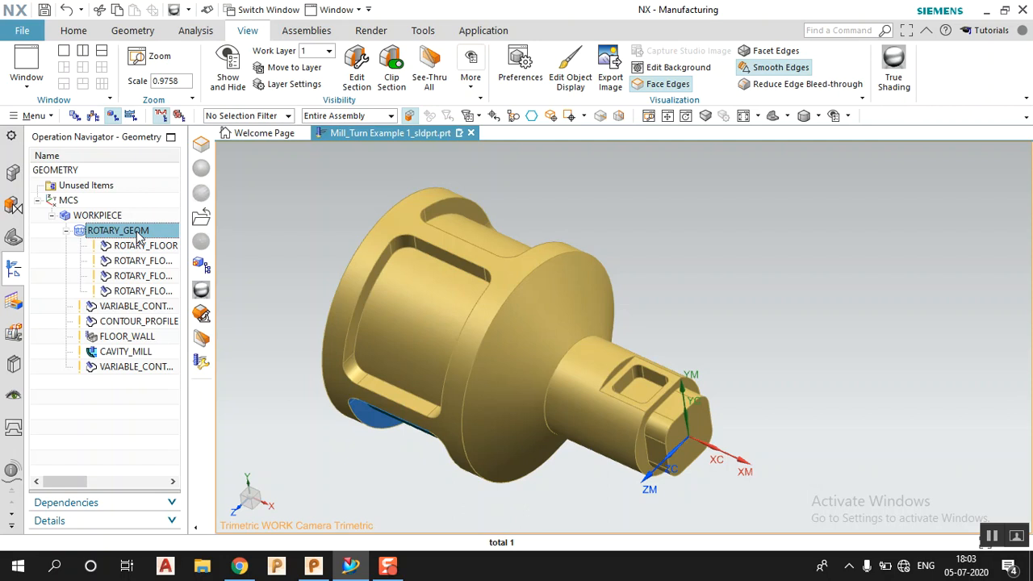
# Step: Review the five toolpaths from VARIABLE_CONTOUR down to VARIABLE_CONTOUR_1 once more, and clear the selection
pyautogui.click(123, 306)
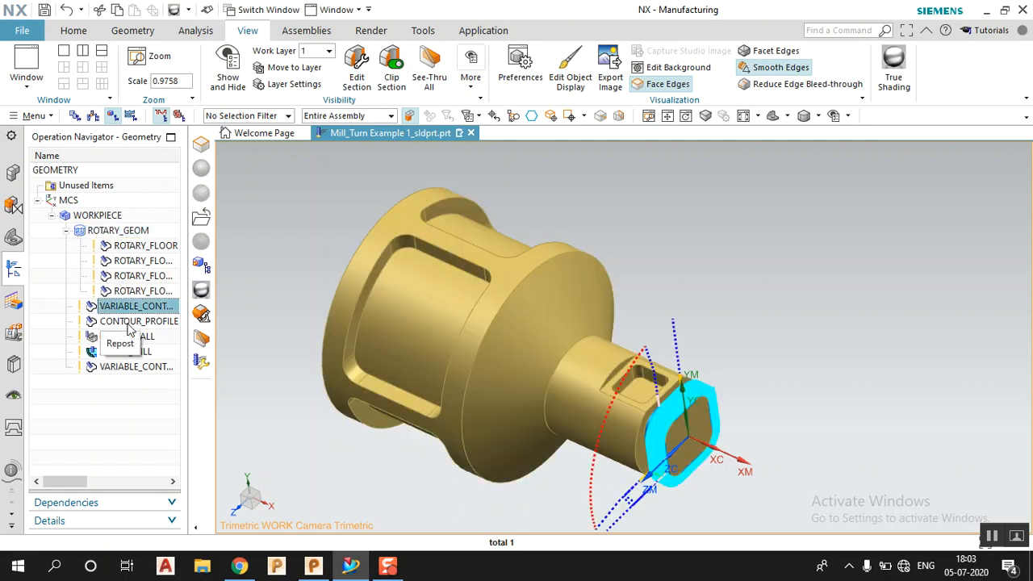
pyautogui.click(127, 322)
pyautogui.click(128, 337)
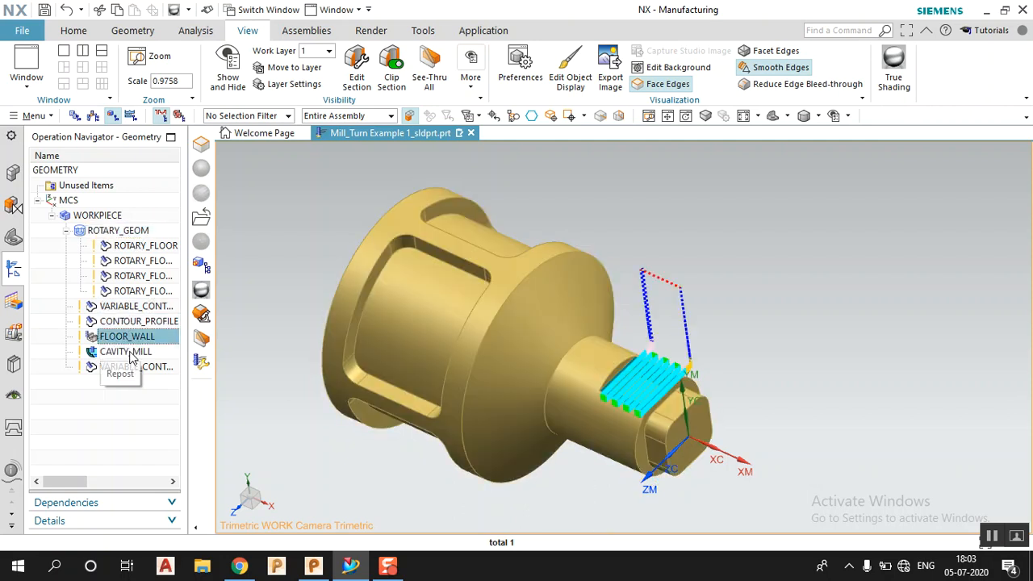
pyautogui.click(133, 353)
pyautogui.click(127, 369)
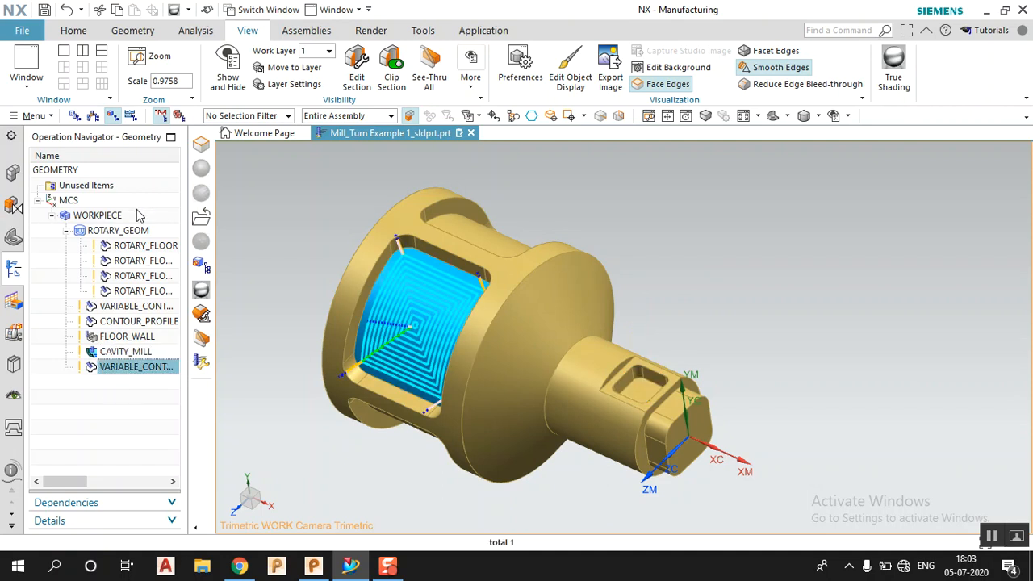
pyautogui.click(289, 235)
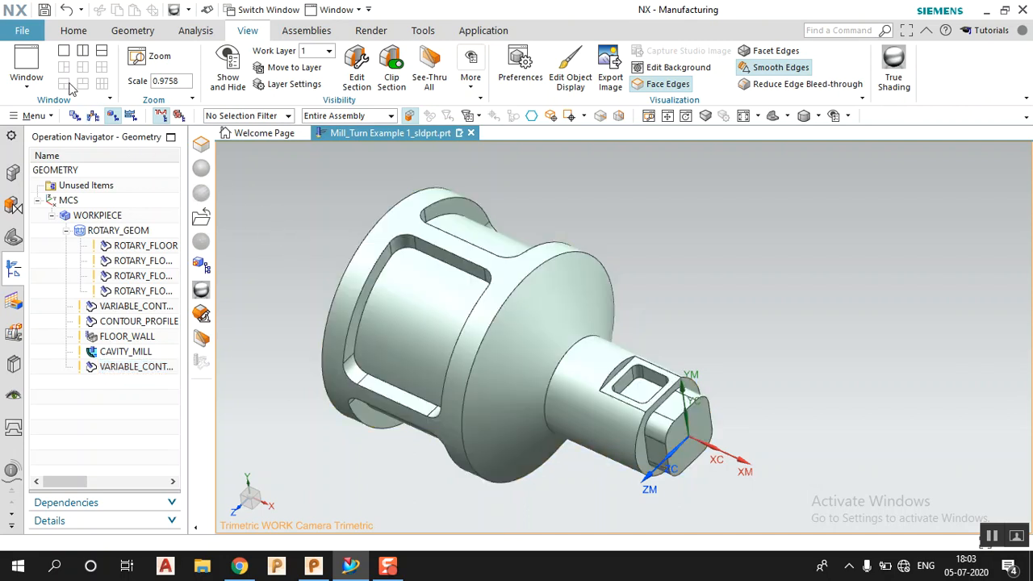
# Step: Close all open parts without saving the changes to Mill_Turn Example 1_sldprt.prt
pyautogui.click(22, 30)
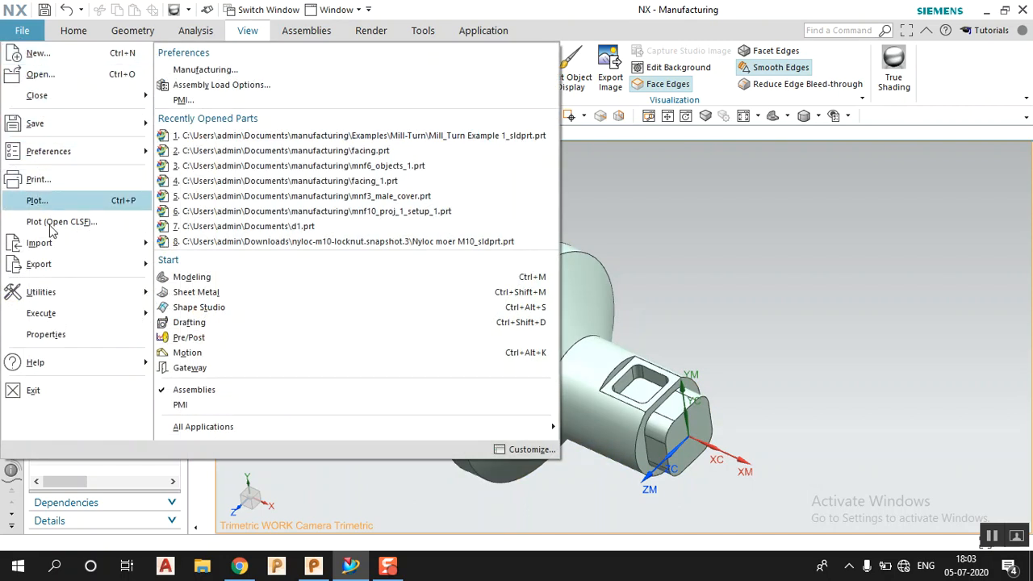
pyautogui.moveTo(129, 100)
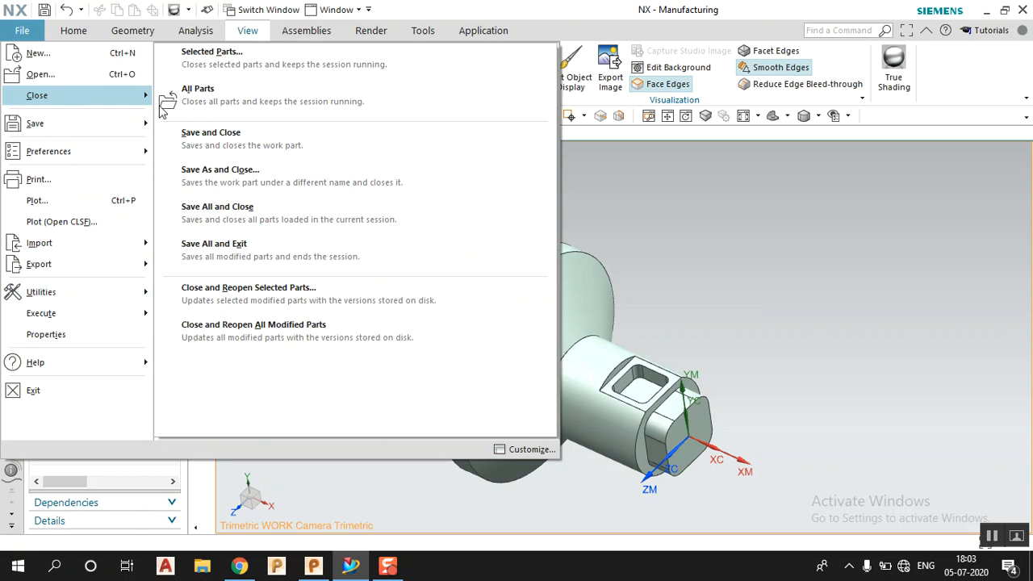
pyautogui.click(199, 105)
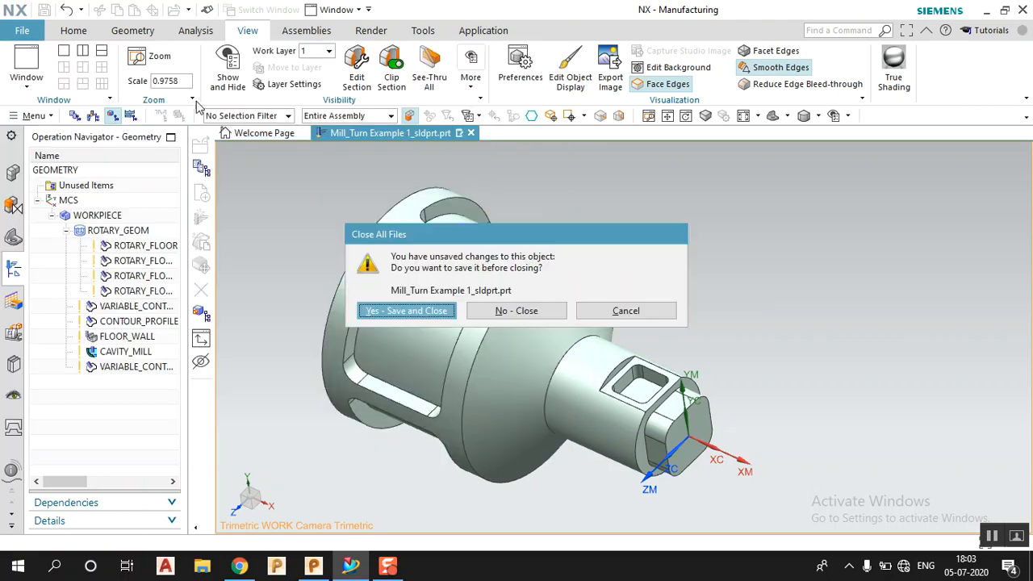
pyautogui.click(499, 313)
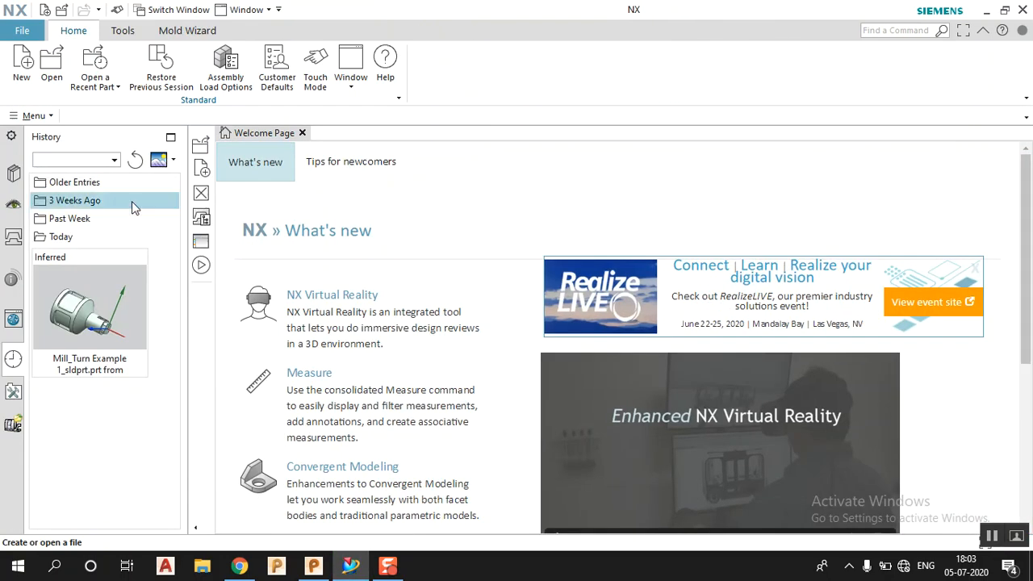
# Step: Start opening a file with all file types listed, and browse to the manufacturing folder in Documents
pyautogui.click(50, 63)
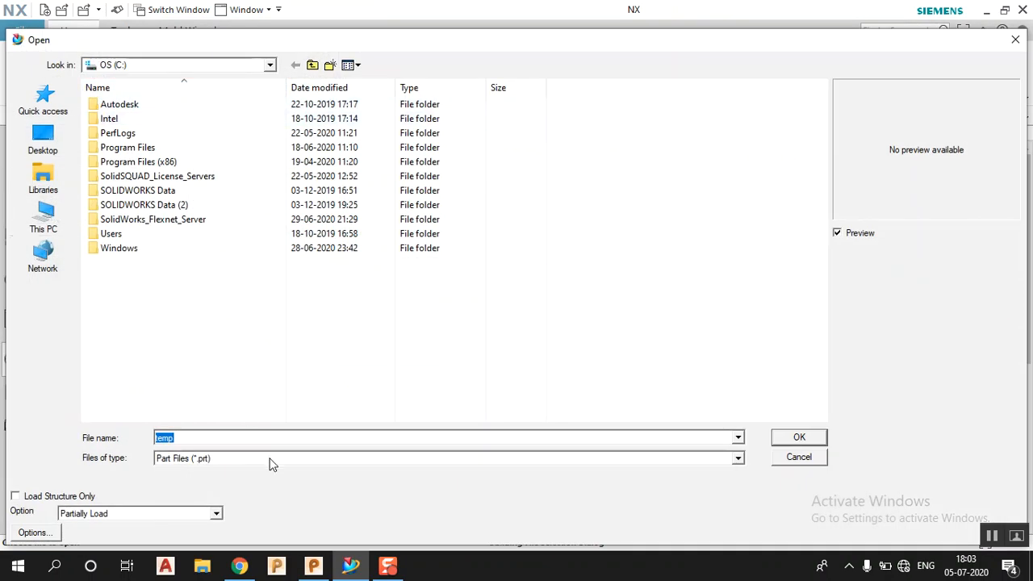
pyautogui.click(271, 462)
pyautogui.click(243, 443)
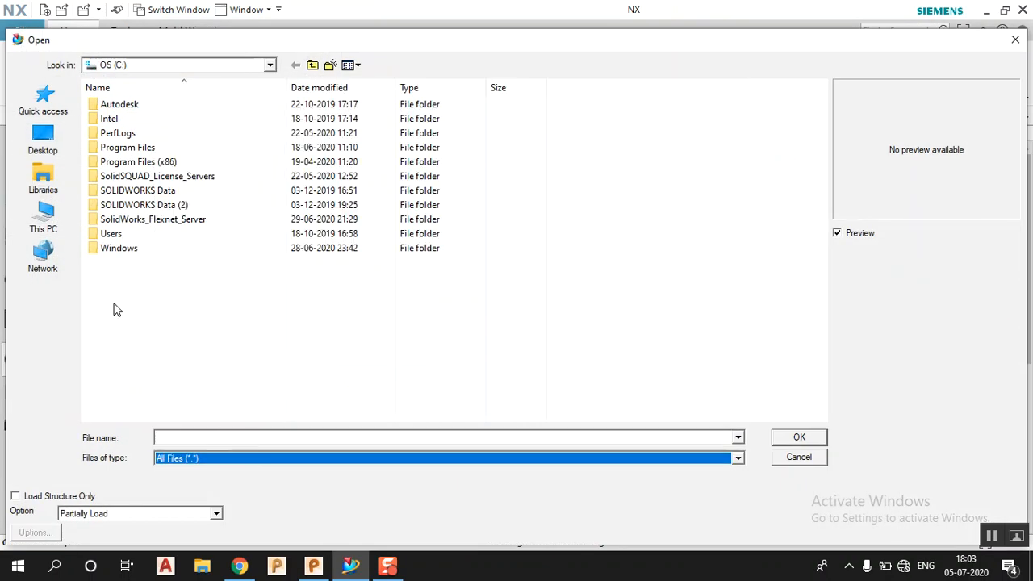
pyautogui.click(45, 218)
pyautogui.click(385, 216)
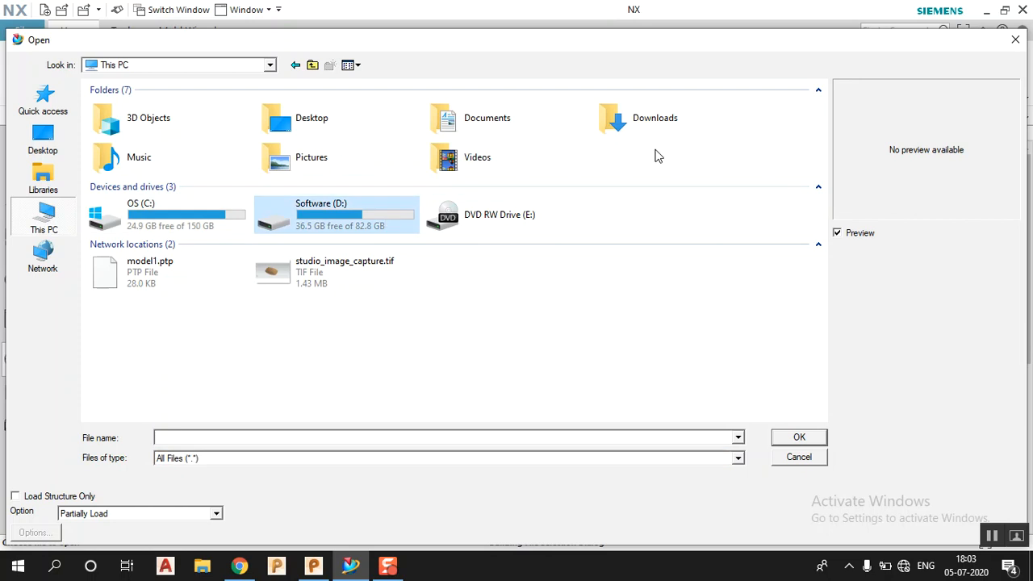
pyautogui.doubleClick(490, 130)
pyautogui.doubleClick(528, 160)
# Step: Open Mill_Turn Example 11.SLDPRT from the Mill-Turn folder inside Examples
pyautogui.scroll(-2, 565, 226)
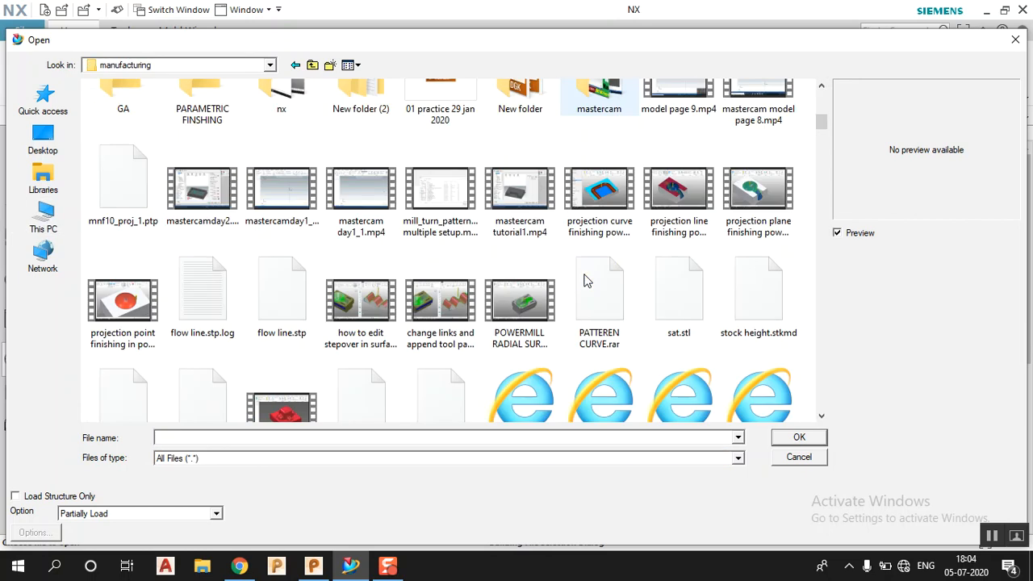
pyautogui.scroll(2, 594, 244)
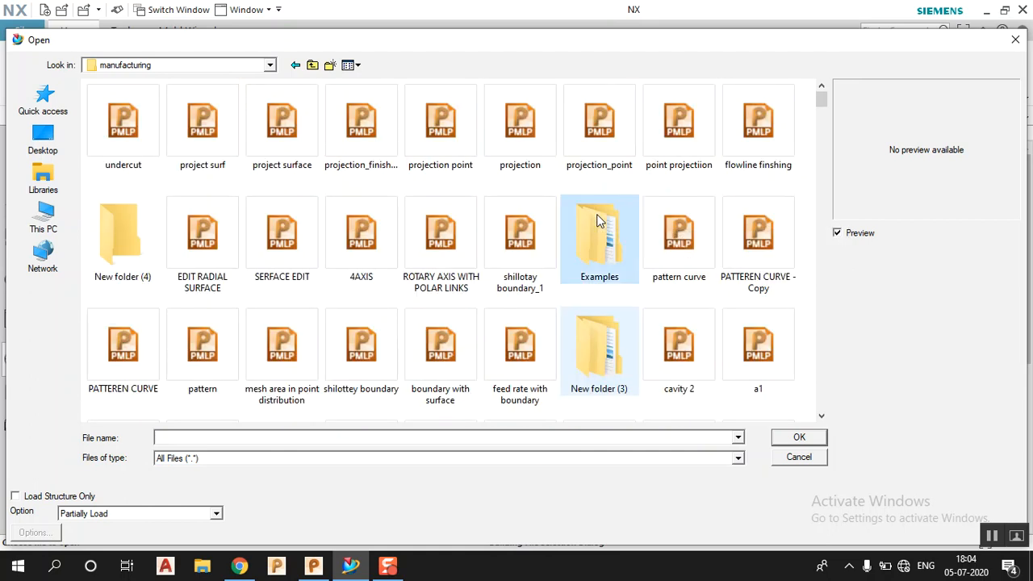
pyautogui.doubleClick(598, 216)
pyautogui.doubleClick(200, 179)
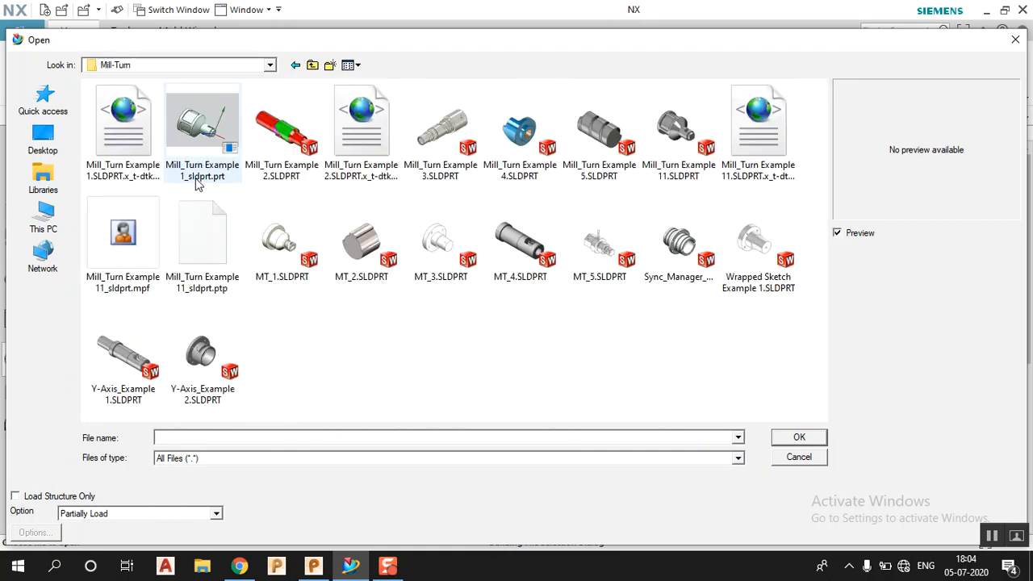
pyautogui.click(668, 165)
pyautogui.click(799, 440)
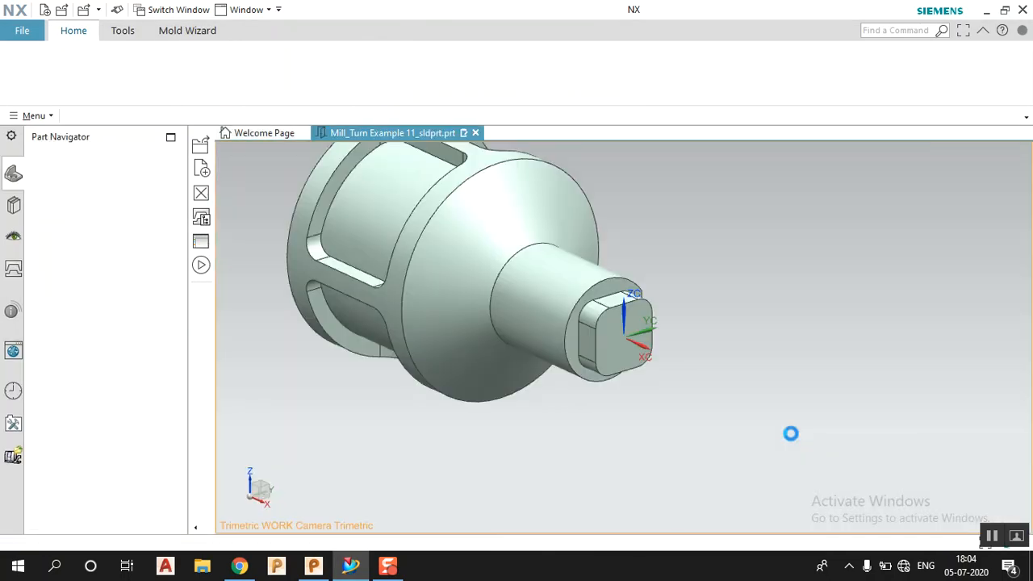
# Step: Look over the imported part and switch to the Manufacturing application
pyautogui.scroll(-2, 735, 420)
pyautogui.scroll(2, 664, 374)
pyautogui.moveTo(549, 319); pyautogui.dragTo(562, 420, button='middle')
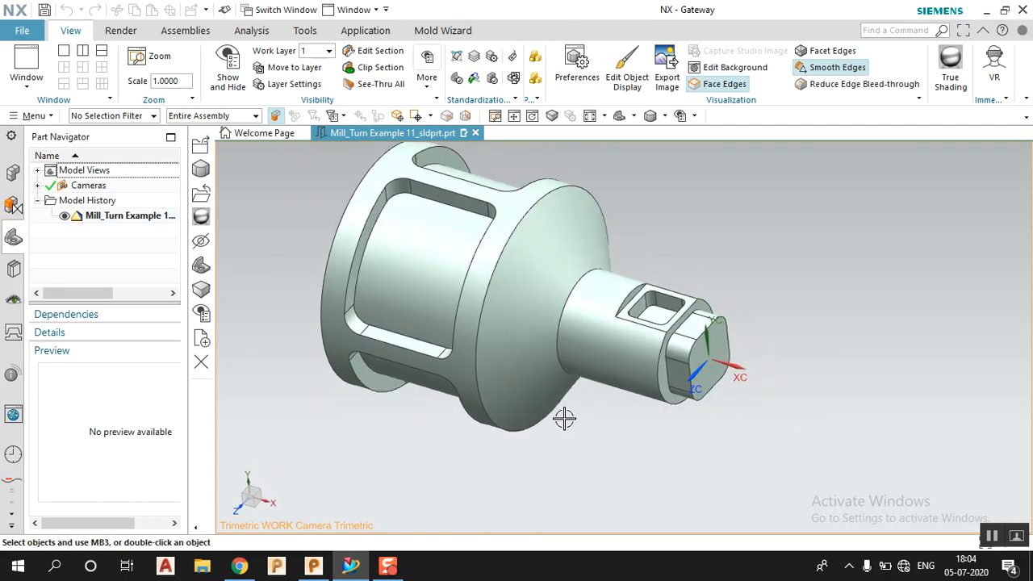
pyautogui.scroll(-2, 564, 418)
pyautogui.scroll(2, 528, 367)
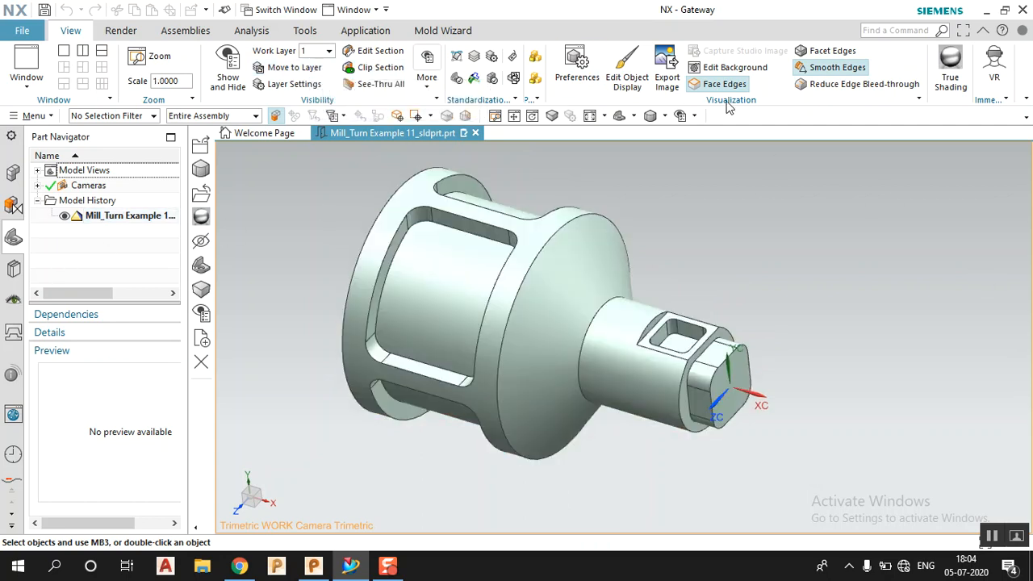
pyautogui.click(19, 33)
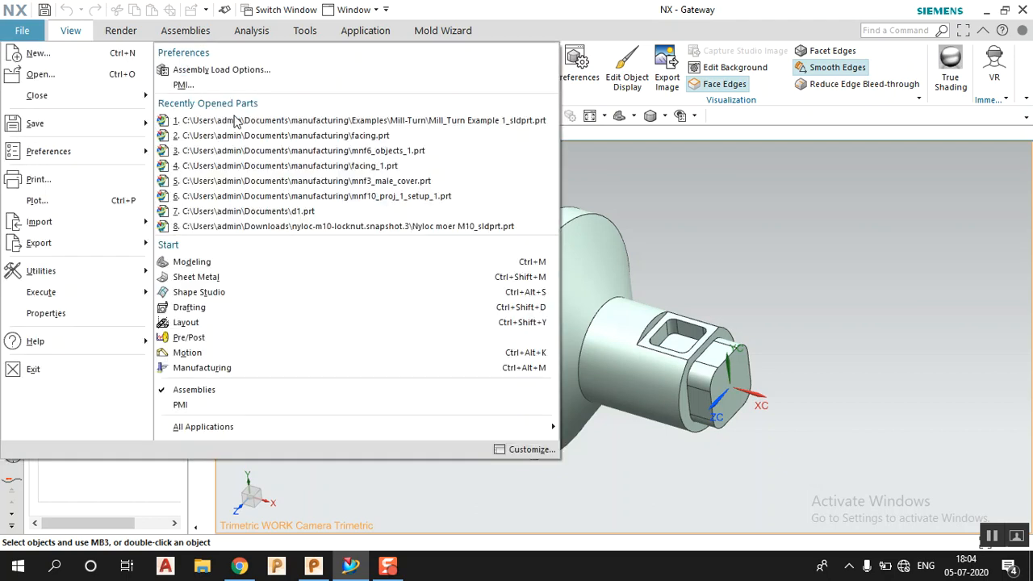
pyautogui.click(264, 371)
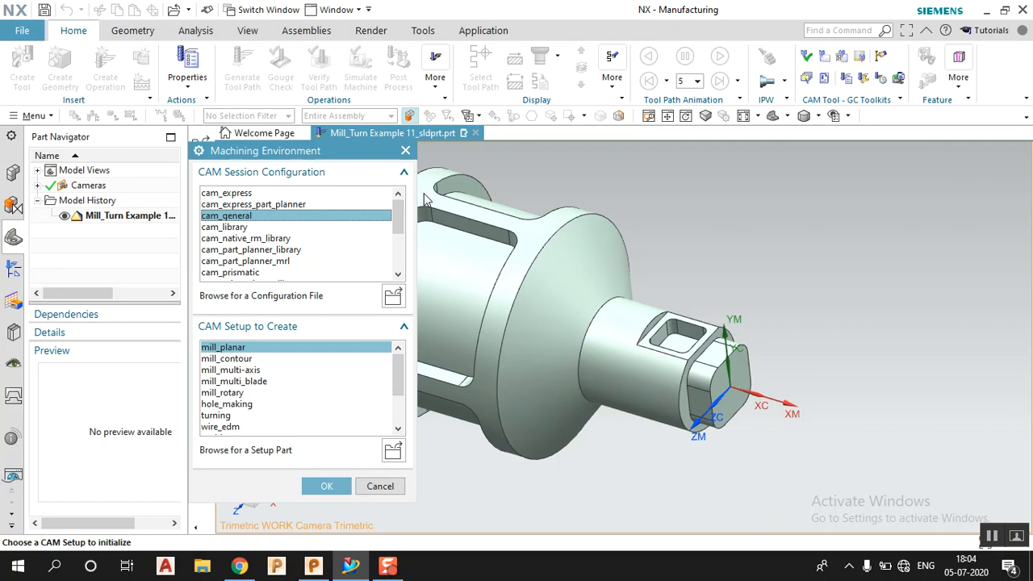
# Step: Initialize the machining environment with the cam_general session configuration and the mill_rotary setup
pyautogui.scroll(-2, 871, 359)
pyautogui.scroll(1, 747, 330)
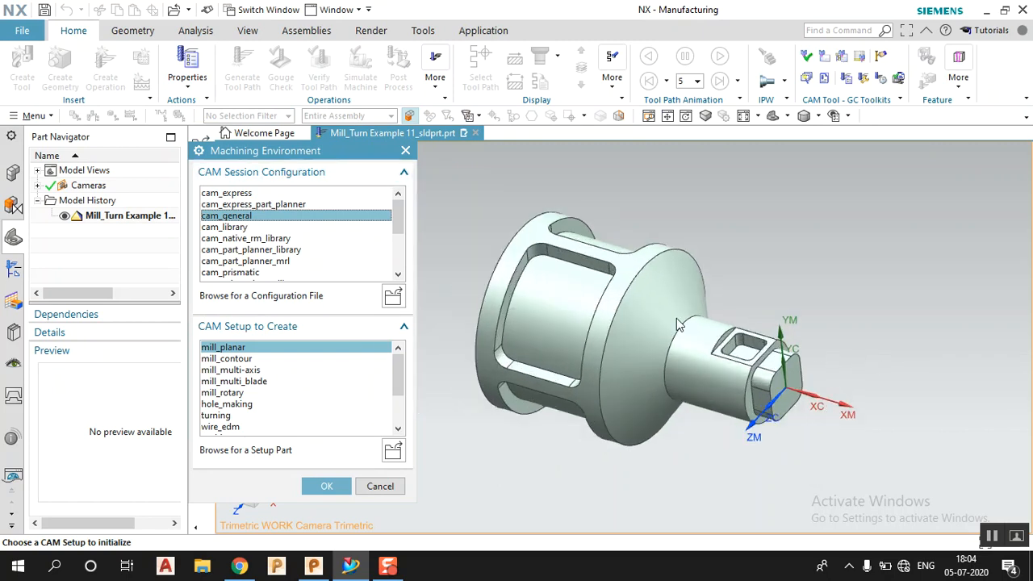
pyautogui.scroll(1, 541, 311)
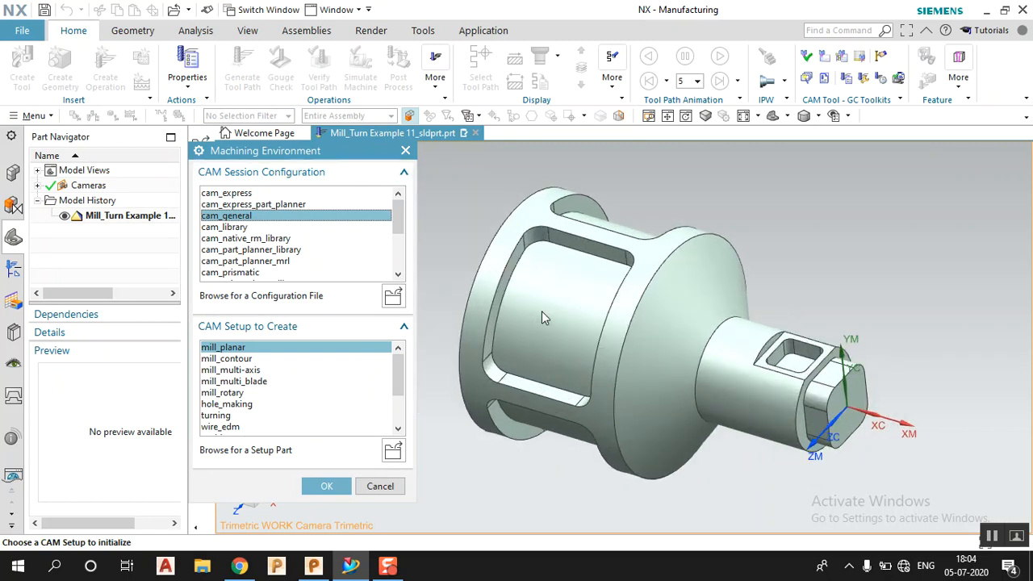
pyautogui.click(226, 393)
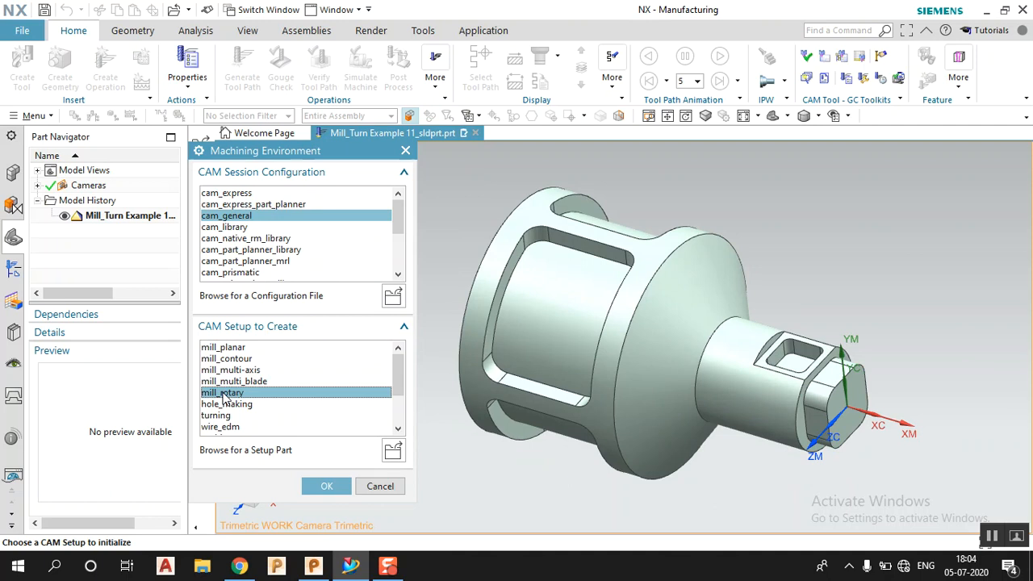
pyautogui.click(324, 487)
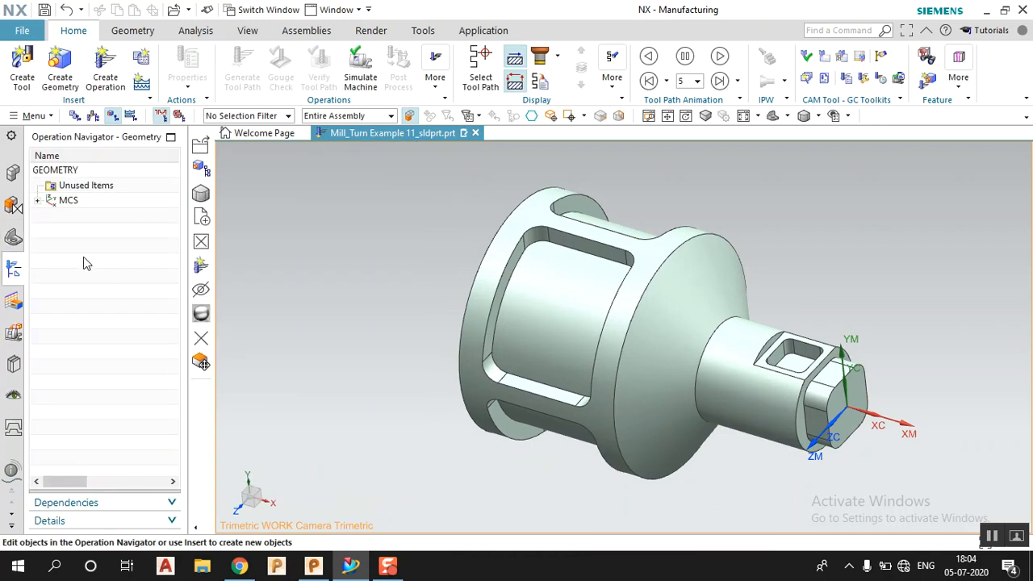
# Step: Expand MCS and WORKPIECE in the operation tree down to ROTARY_GEOM, and widen the navigator
pyautogui.click(38, 200)
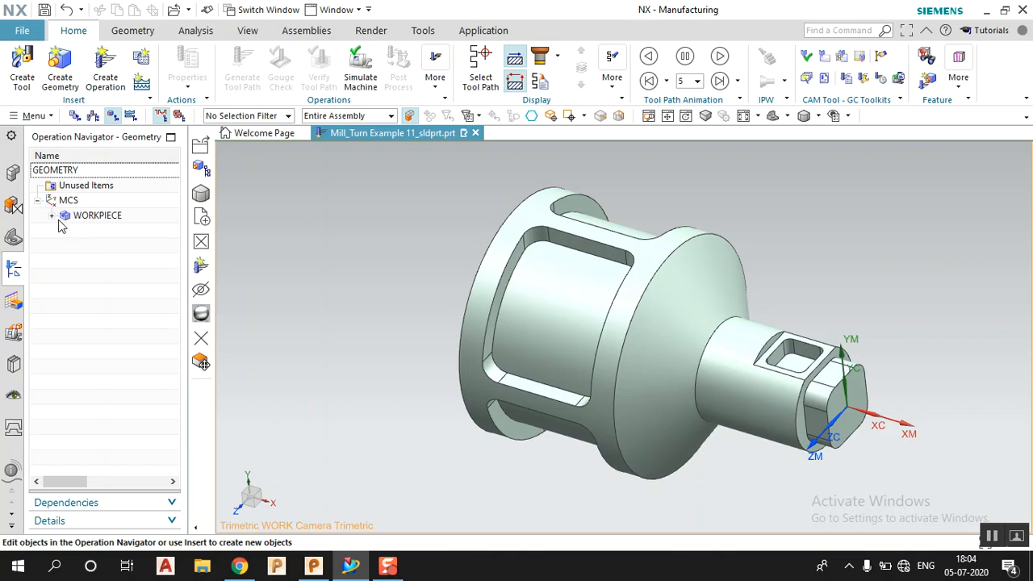
pyautogui.click(52, 216)
pyautogui.moveTo(189, 273); pyautogui.dragTo(269, 274)
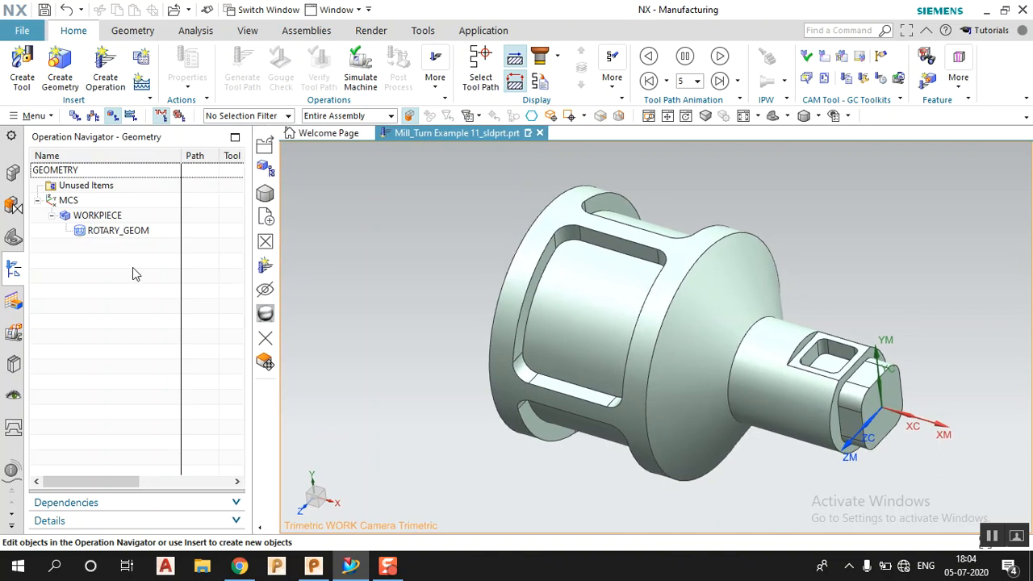
# Step: Cycle the Operation Navigator through the Program Order and Machine Tool views, ending on the Geometry View
pyautogui.rightClick(88, 267)
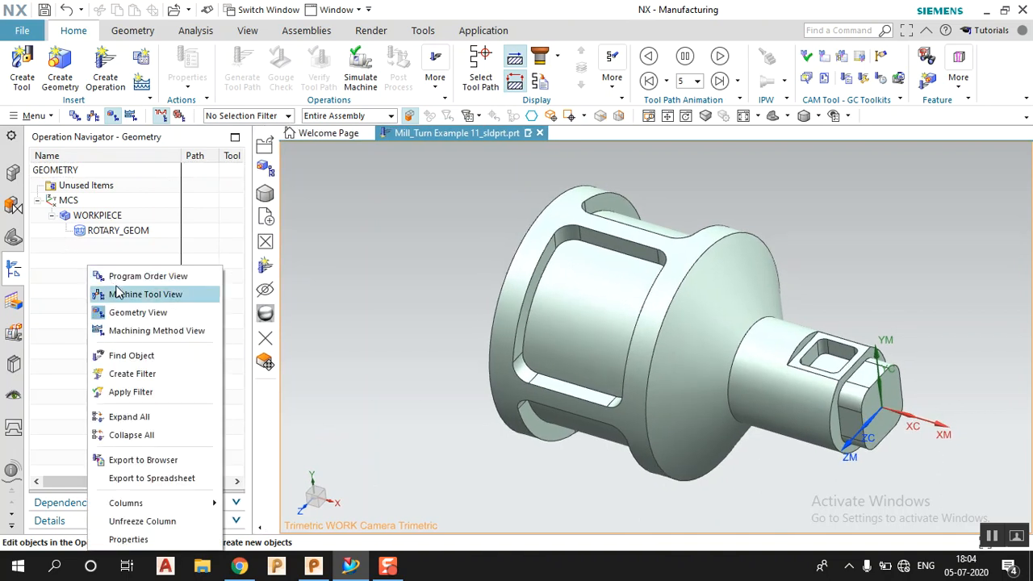
pyautogui.click(146, 278)
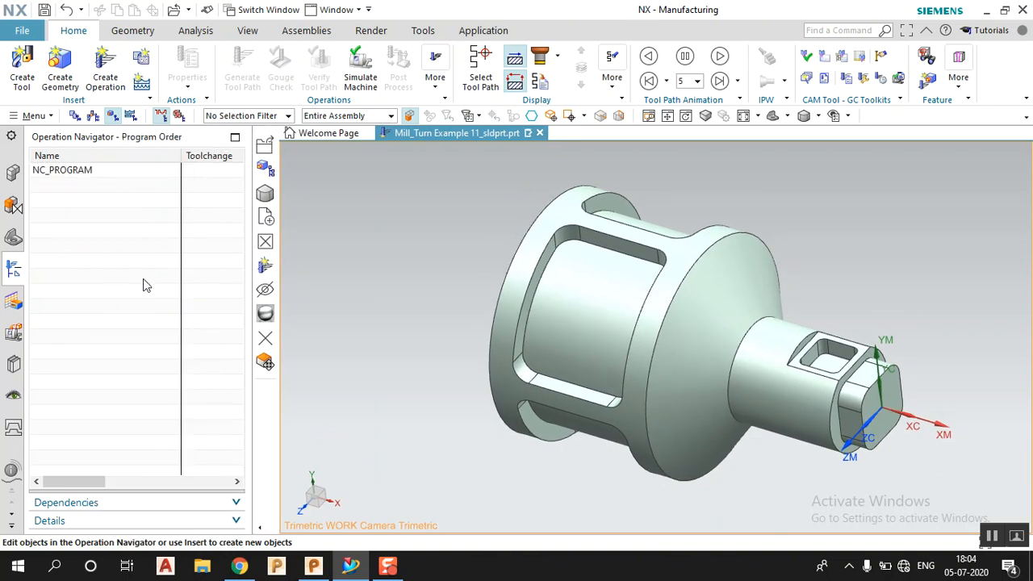
pyautogui.rightClick(89, 231)
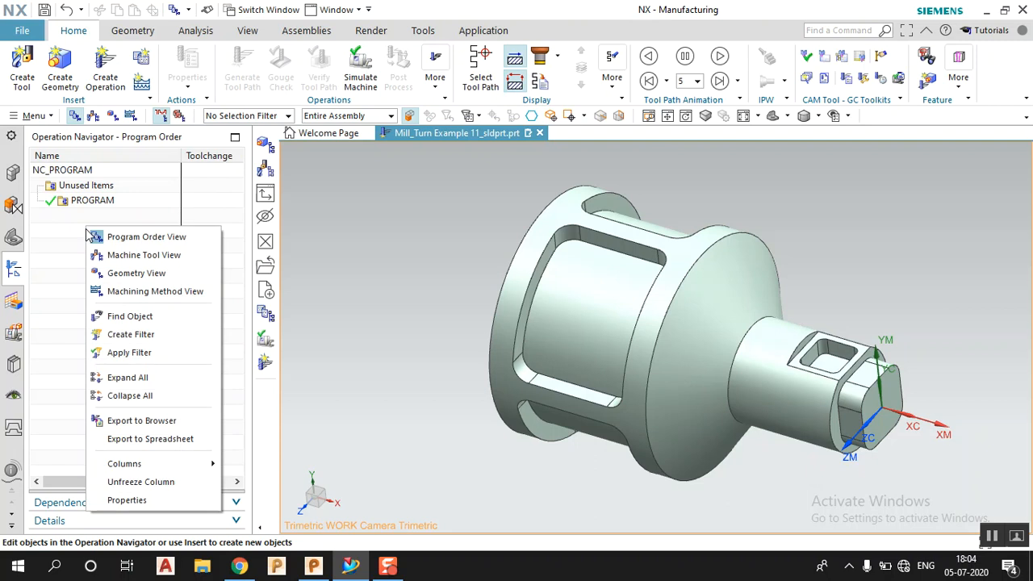
pyautogui.click(128, 277)
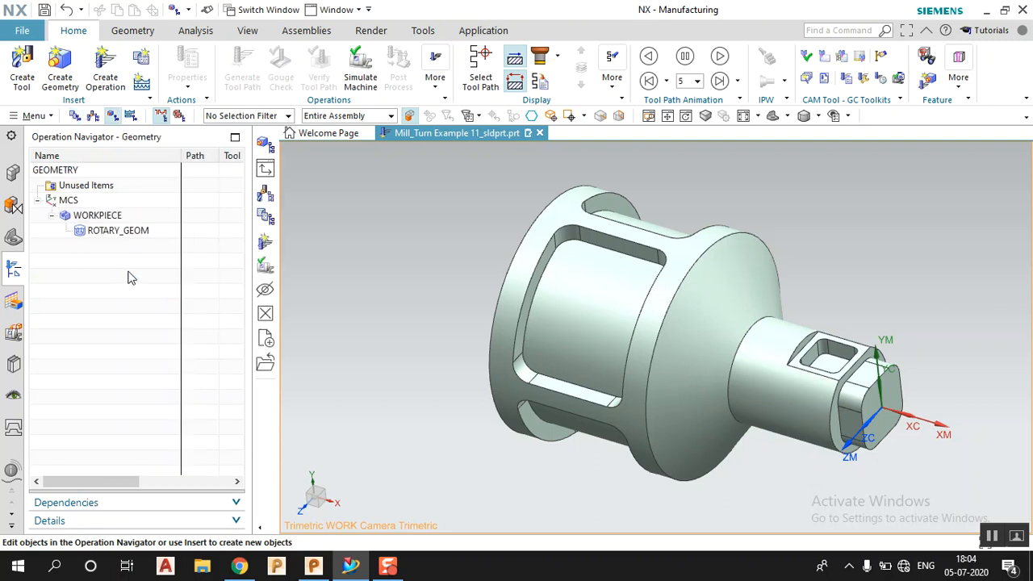
pyautogui.click(74, 116)
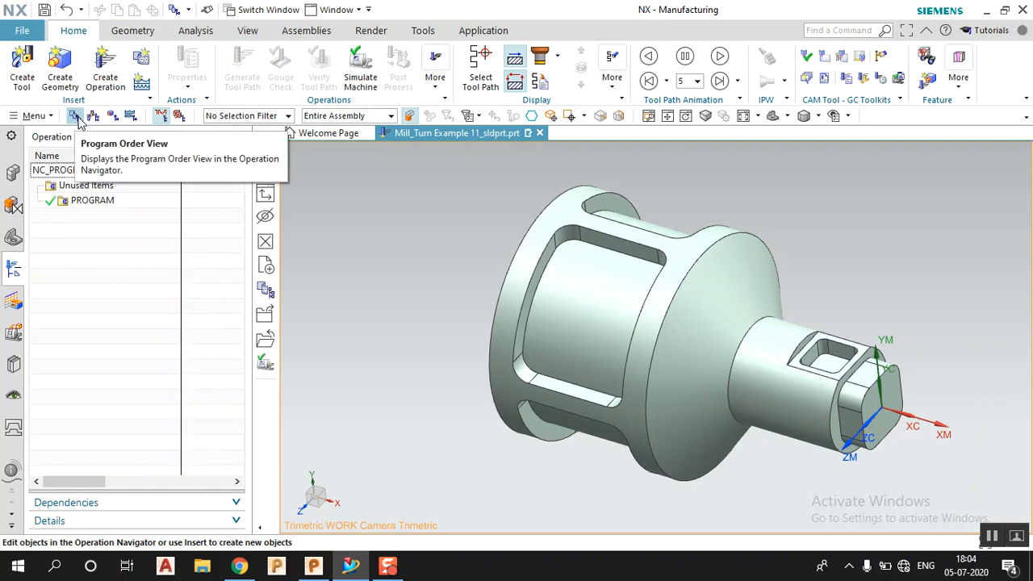
pyautogui.click(93, 116)
pyautogui.click(112, 116)
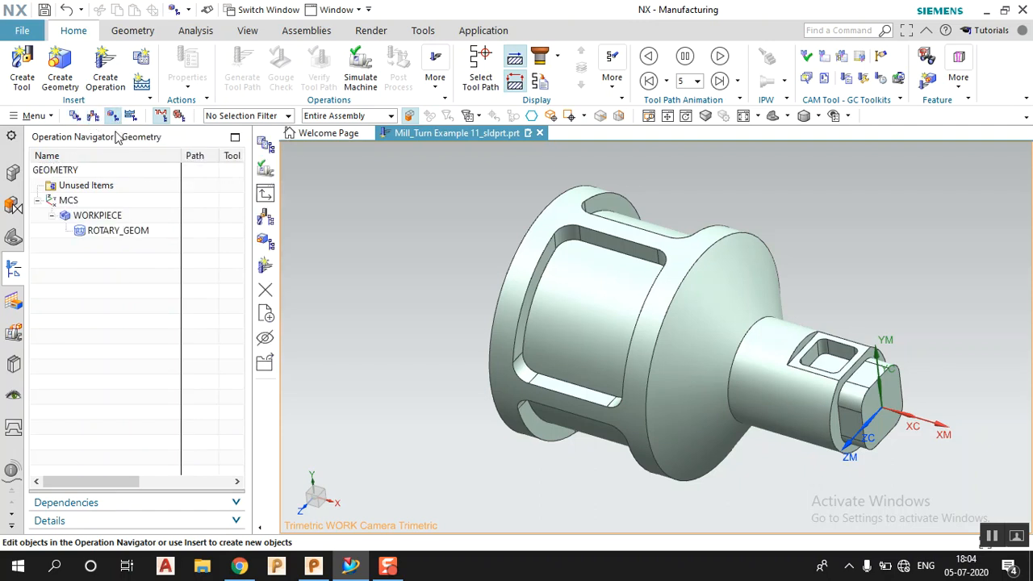
# Step: Examine the part and its machining axes from several angles, and check the commands available for ROTARY_GEOM
pyautogui.scroll(-2, 942, 358)
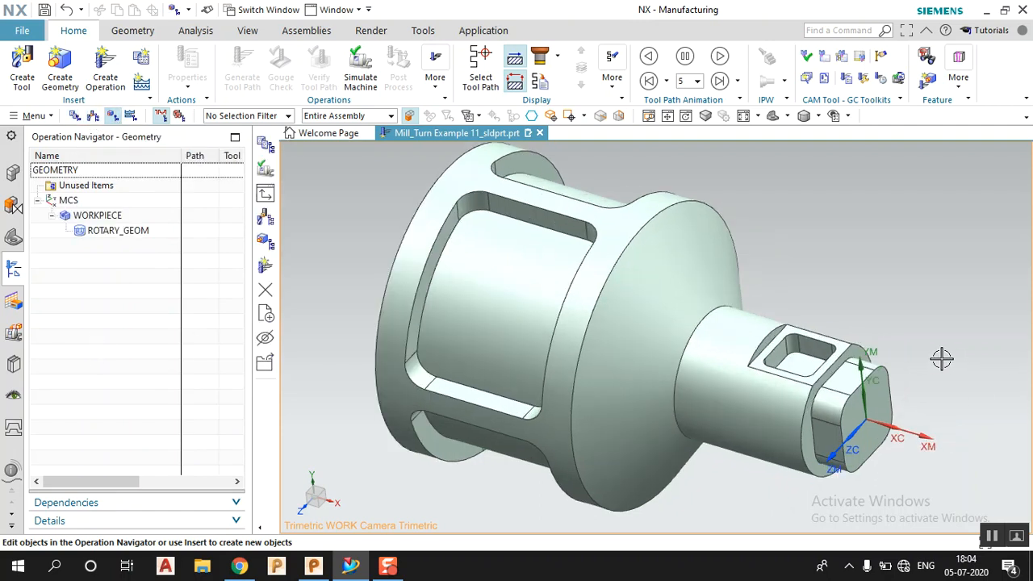
pyautogui.scroll(-1, 925, 367)
pyautogui.scroll(-1, 895, 323)
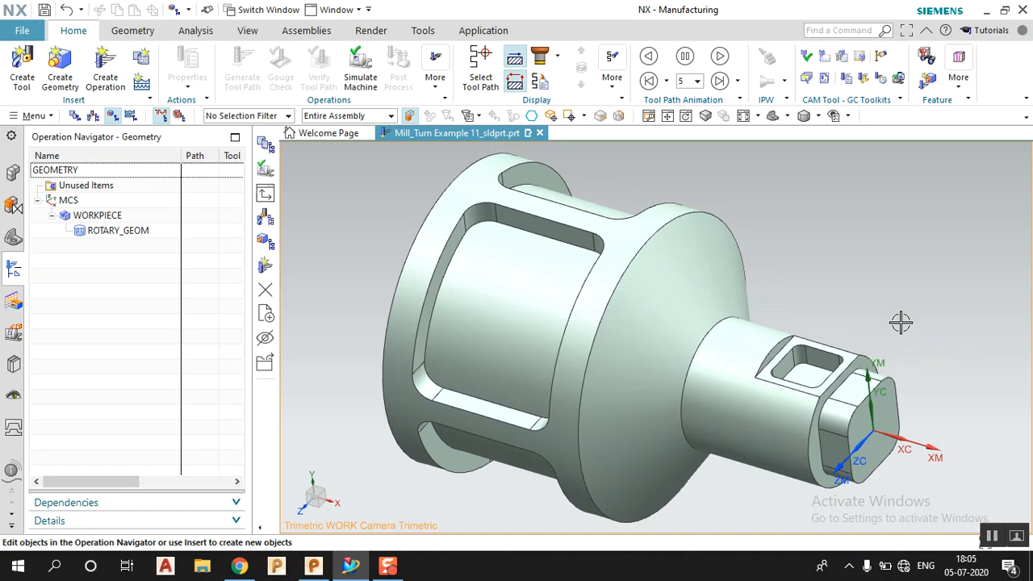
pyautogui.moveTo(936, 481); pyautogui.dragTo(934, 478, button='middle')
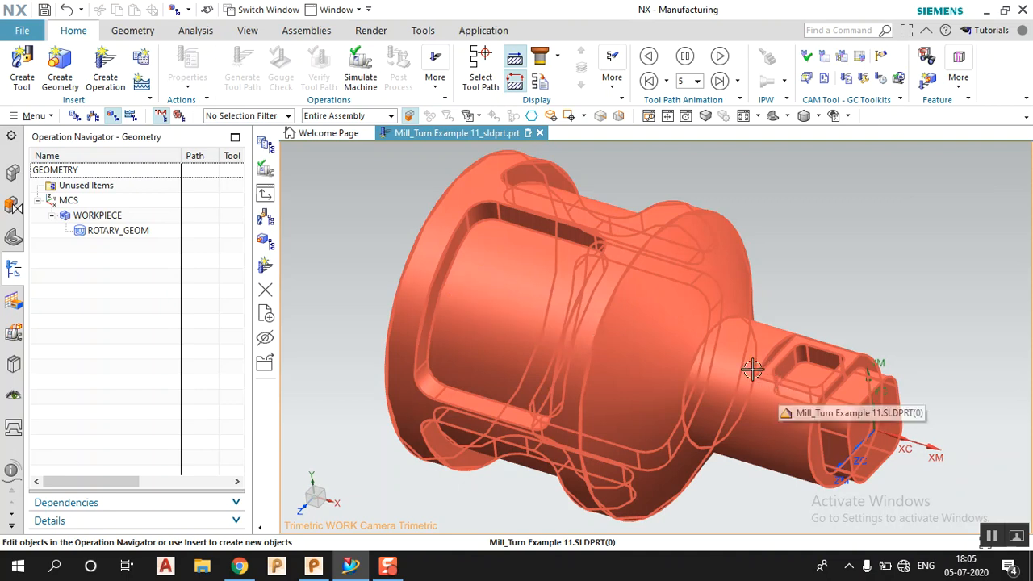
pyautogui.moveTo(882, 264); pyautogui.dragTo(886, 264, button='middle')
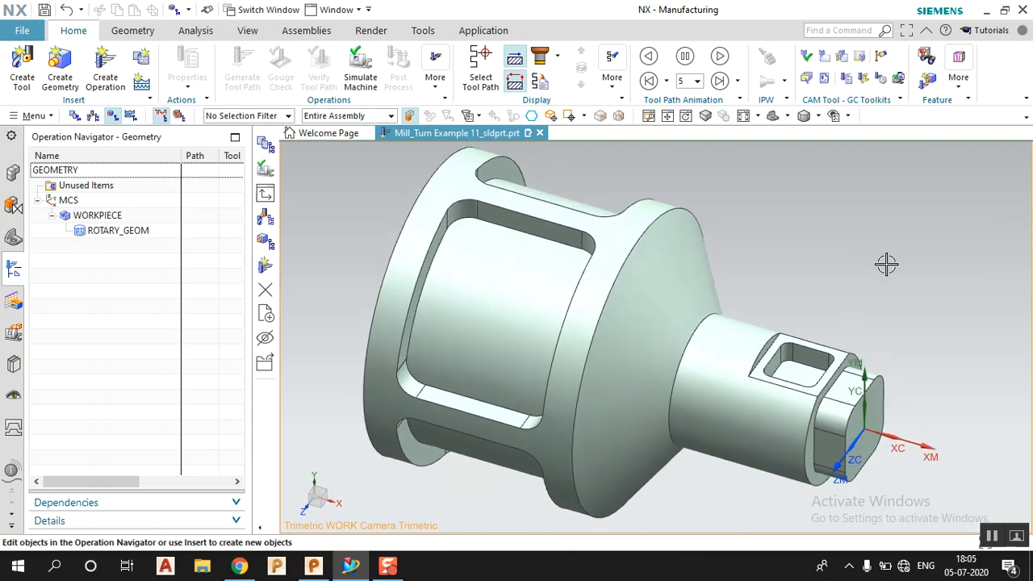
pyautogui.moveTo(855, 232); pyautogui.dragTo(847, 228, button='middle')
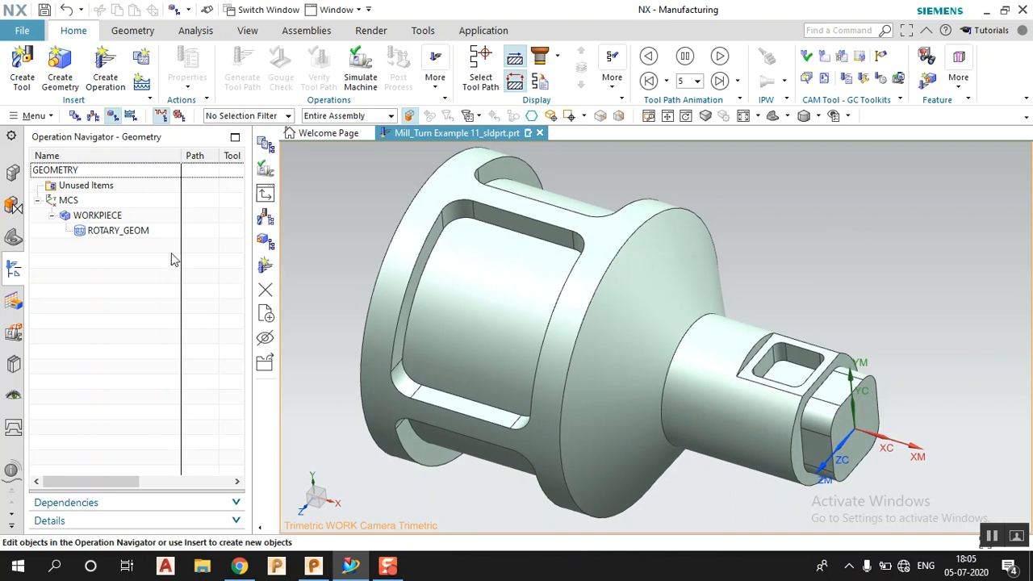
pyautogui.click(121, 230)
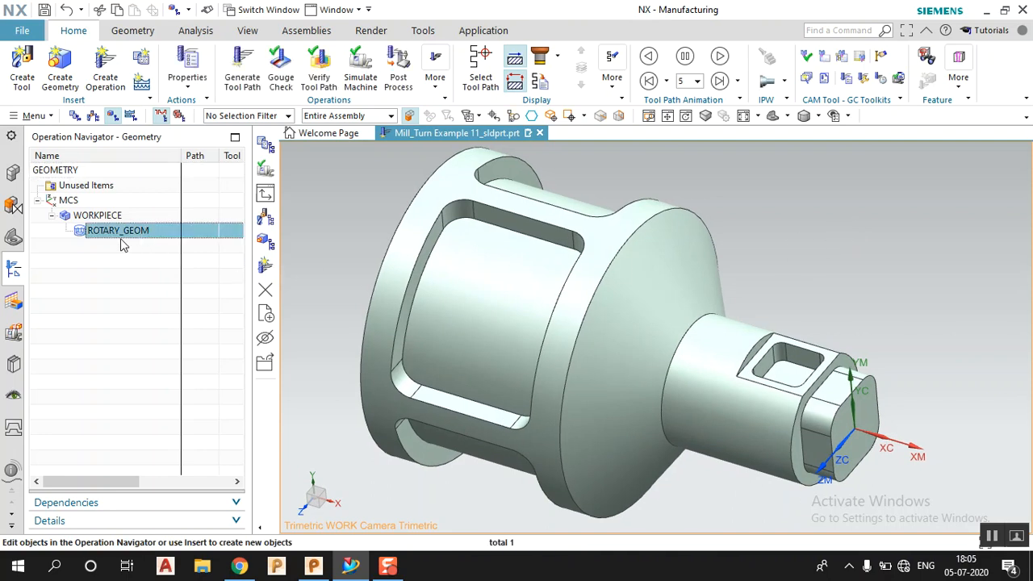
pyautogui.click(81, 278)
pyautogui.click(121, 231)
pyautogui.rightClick(145, 233)
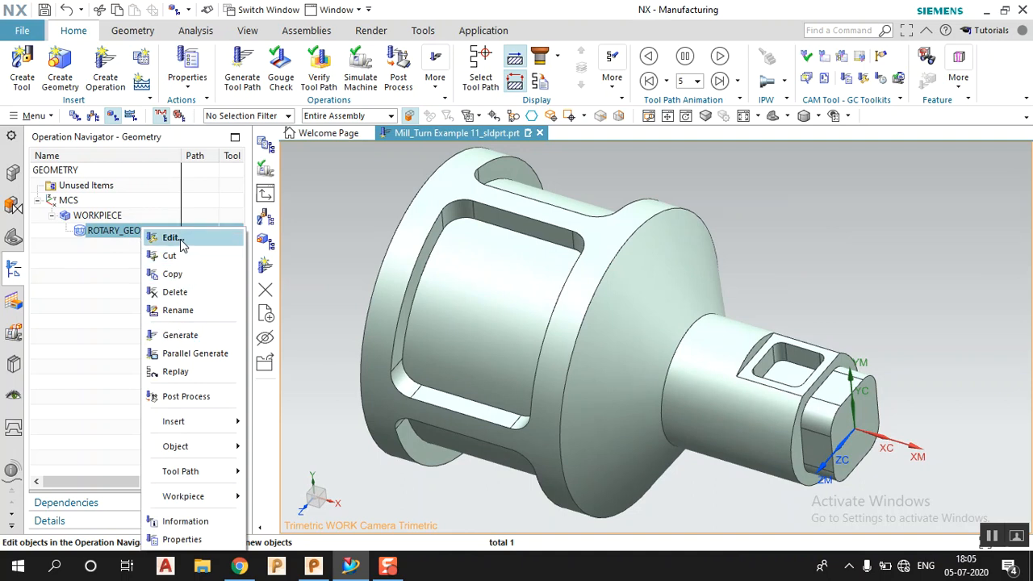
pyautogui.click(102, 269)
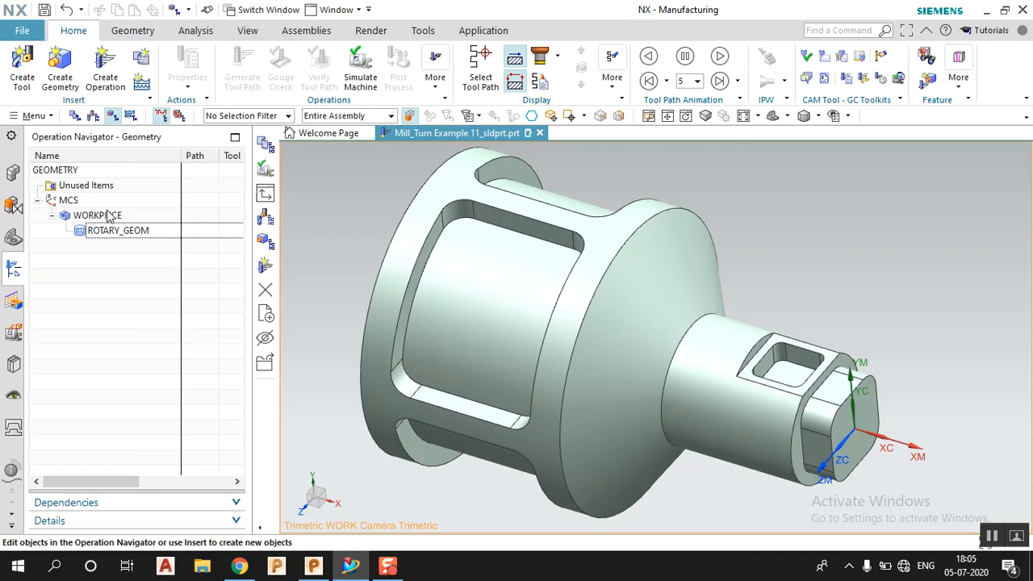
# Step: Edit WORKPIECE and specify the mill-turn solid body as its part geometry
pyautogui.click(109, 217)
pyautogui.rightClick(109, 222)
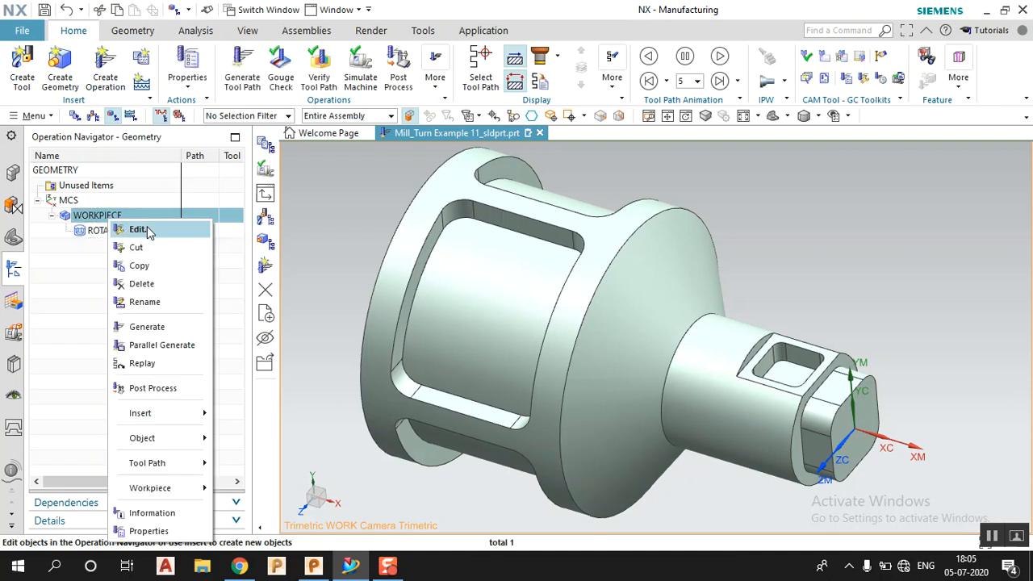
pyautogui.click(138, 230)
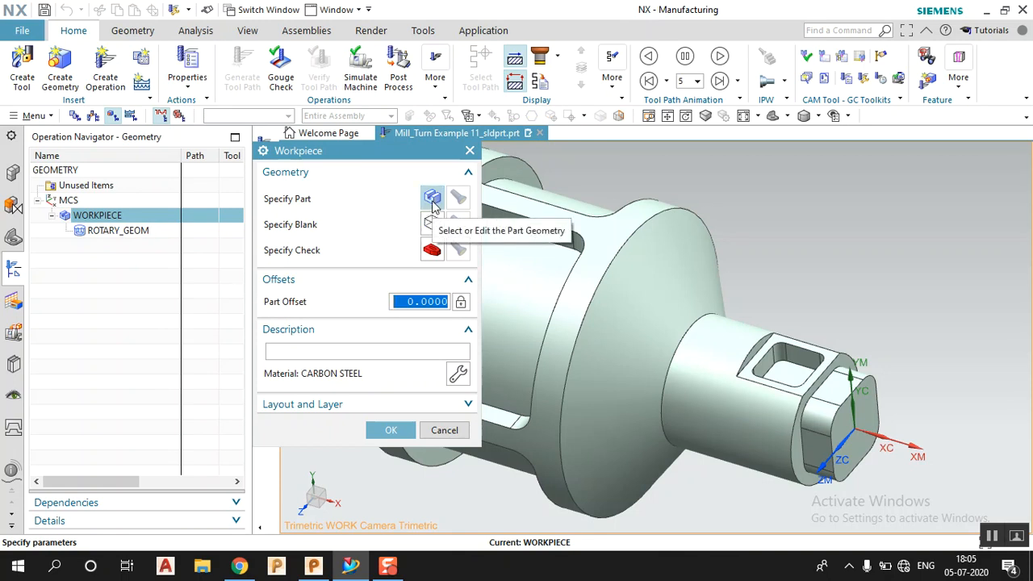
pyautogui.click(432, 200)
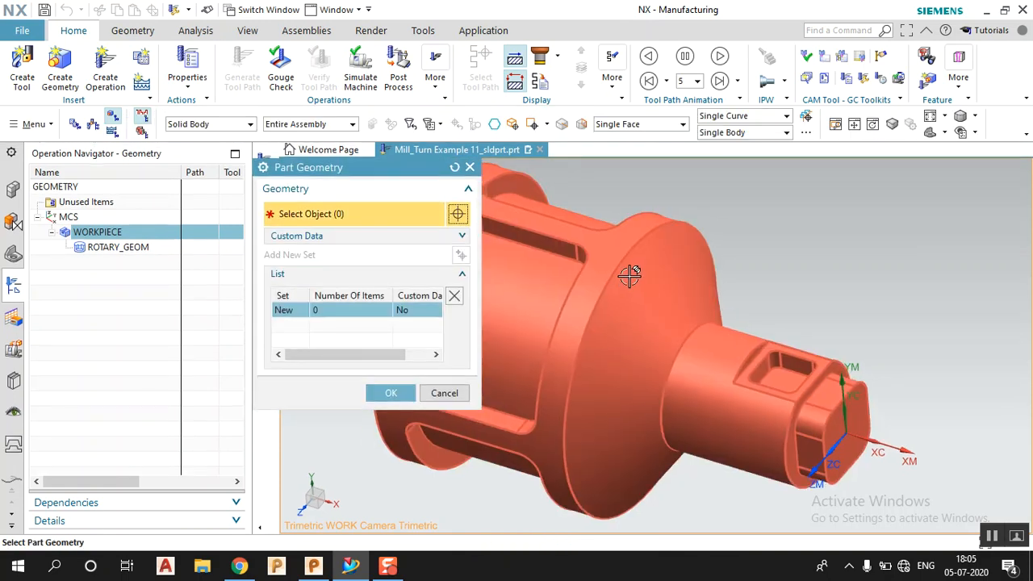
pyautogui.click(627, 272)
pyautogui.click(390, 413)
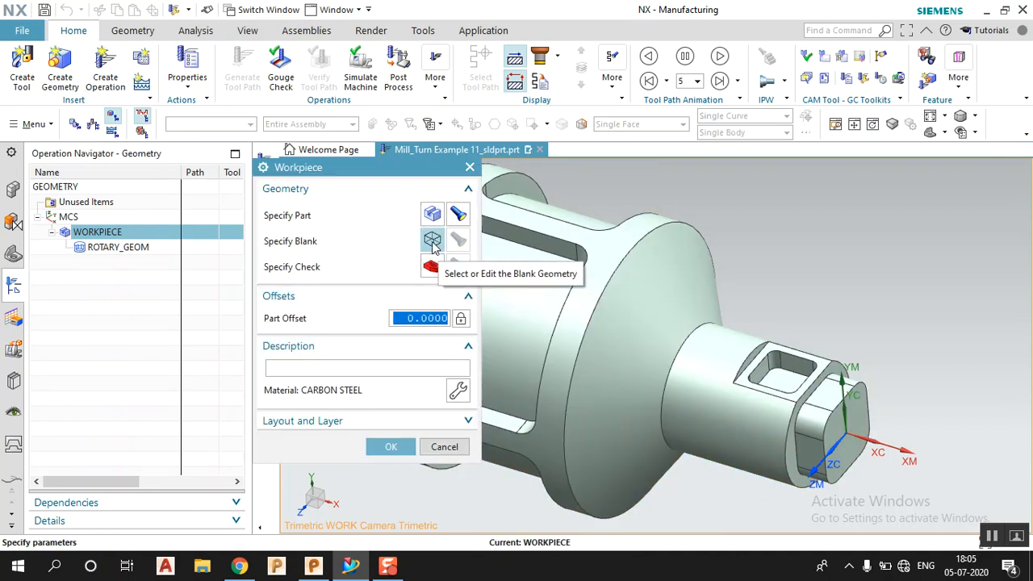
# Step: Start specifying the workpiece's blank geometry and set its type to Bounding Cylinder
pyautogui.click(432, 240)
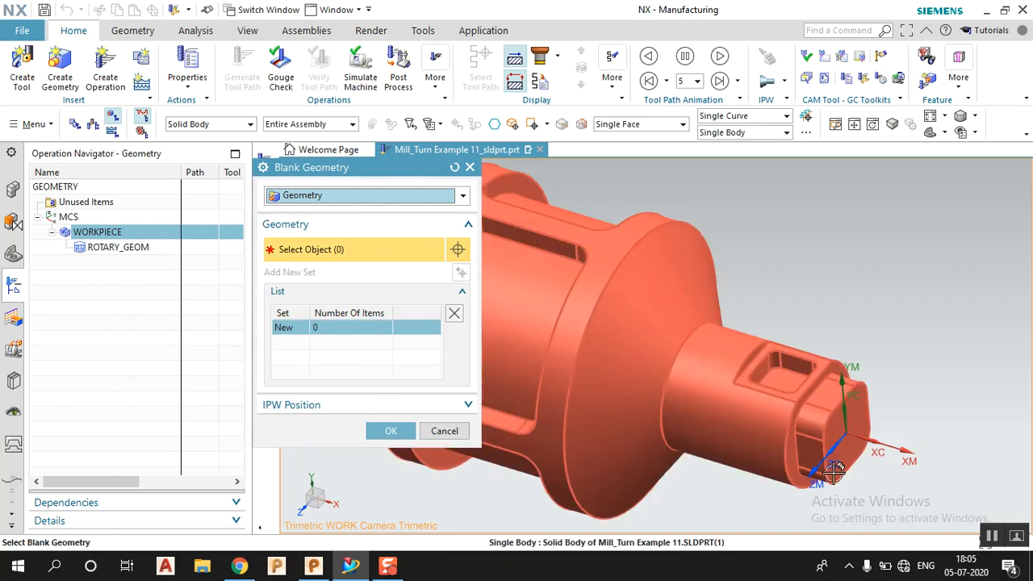
pyautogui.scroll(-2, 893, 412)
pyautogui.scroll(1, 893, 413)
pyautogui.scroll(-1, 909, 421)
pyautogui.scroll(1, 814, 447)
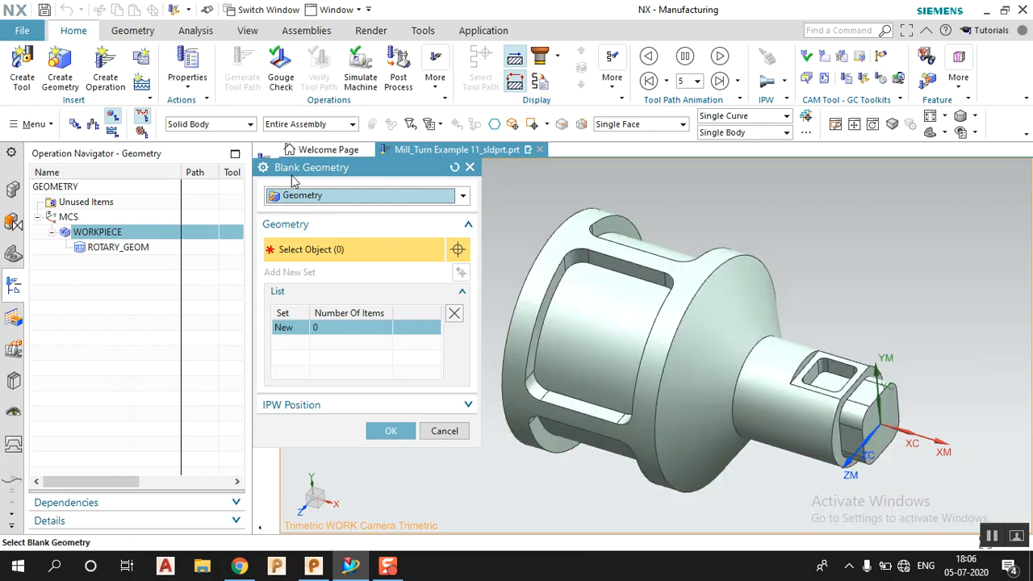
pyautogui.click(345, 197)
pyautogui.click(345, 197)
pyautogui.click(340, 198)
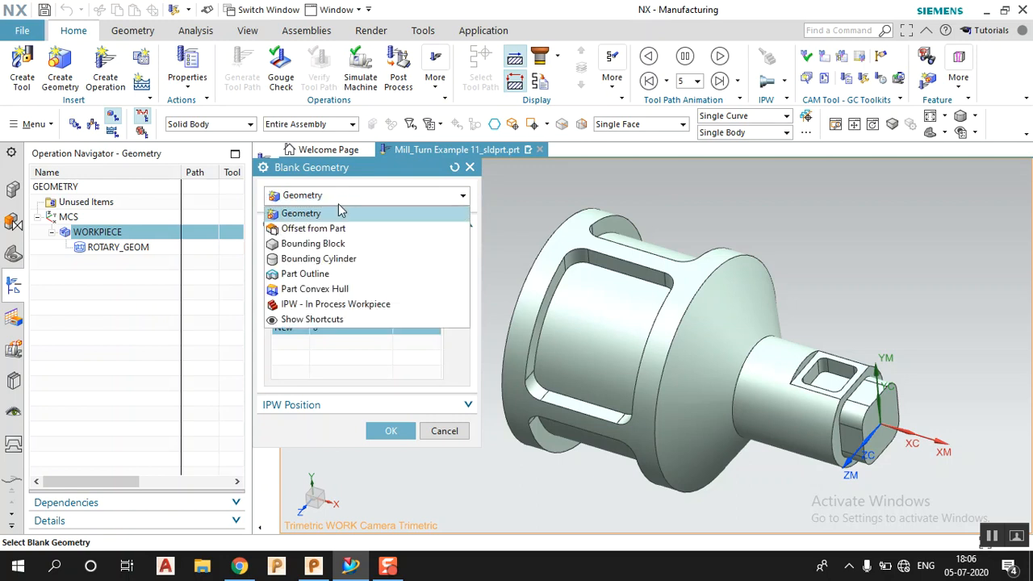
pyautogui.click(326, 255)
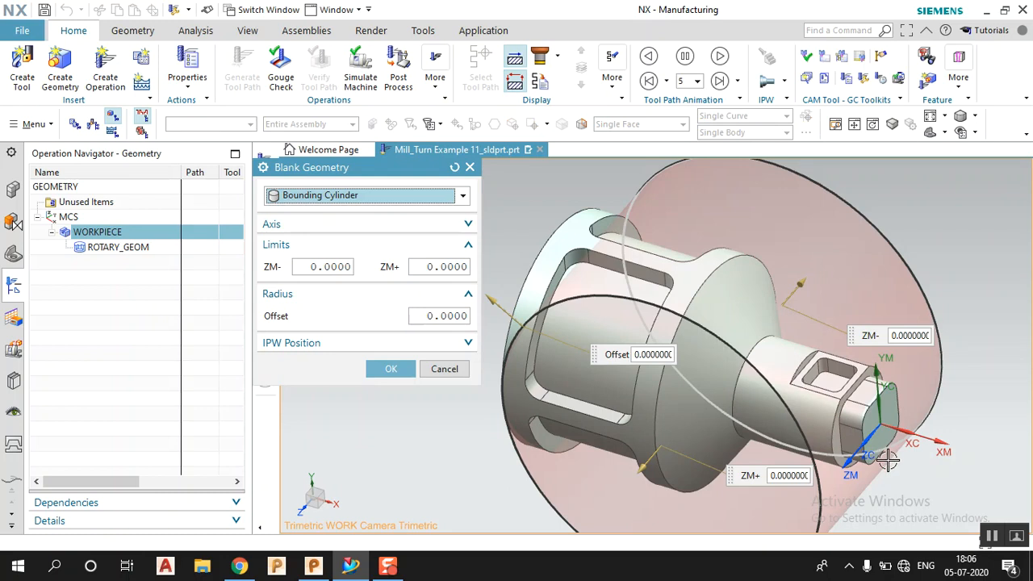
# Step: Set the bounding cylinder's direction to a specified vector along the axis of the large drum's outer cylindrical face
pyautogui.click(415, 226)
pyautogui.click(408, 247)
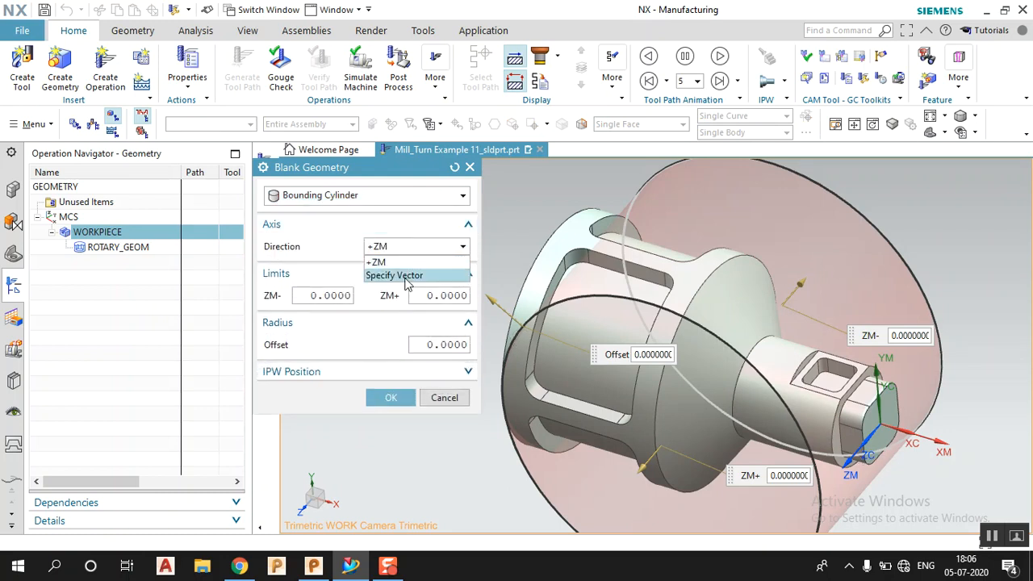
pyautogui.click(396, 275)
pyautogui.click(528, 262)
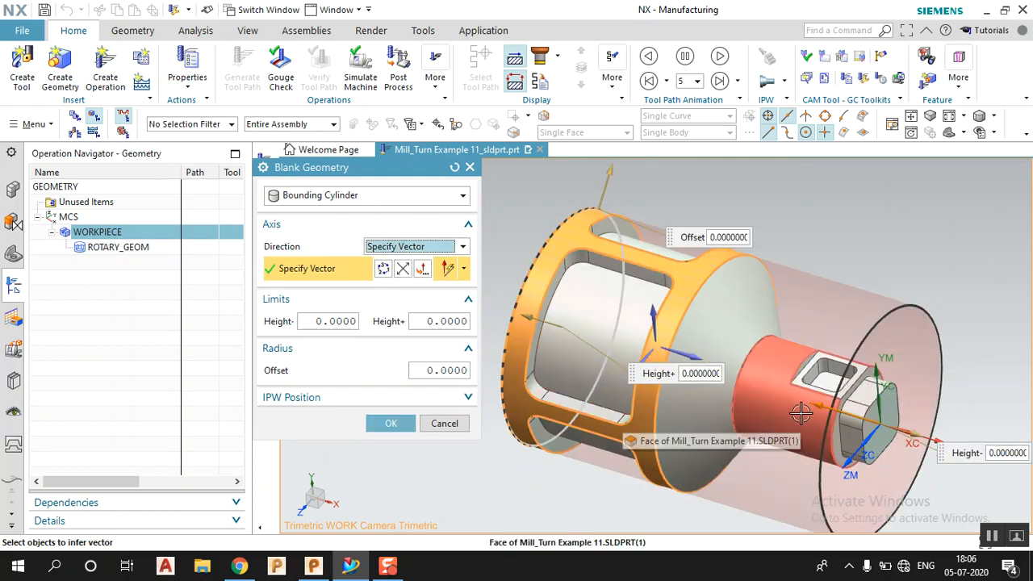
# Step: Set the blank cylinder's Height+ limit to 25 and accept the blank geometry
pyautogui.click(450, 370)
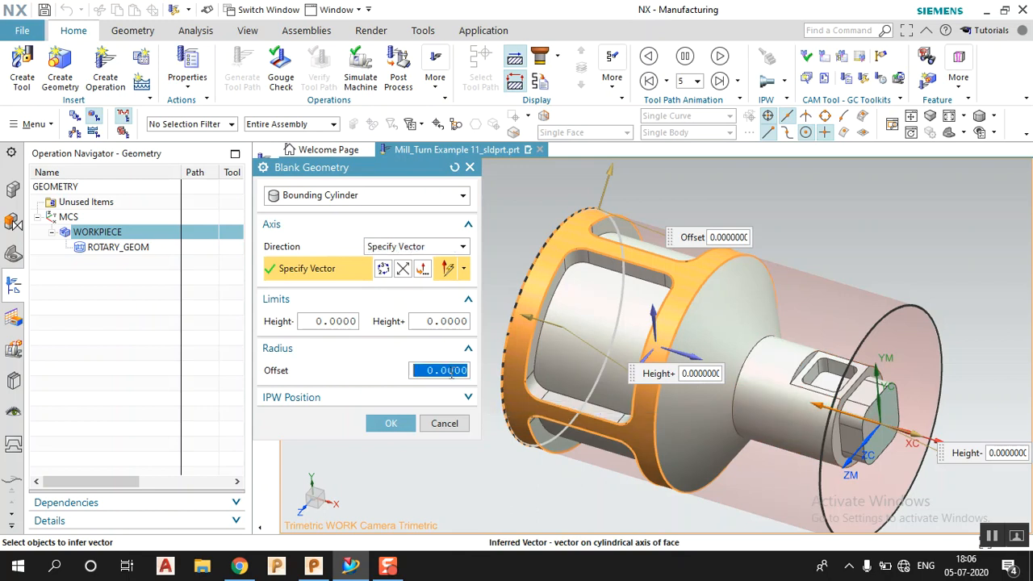
pyautogui.click(440, 321)
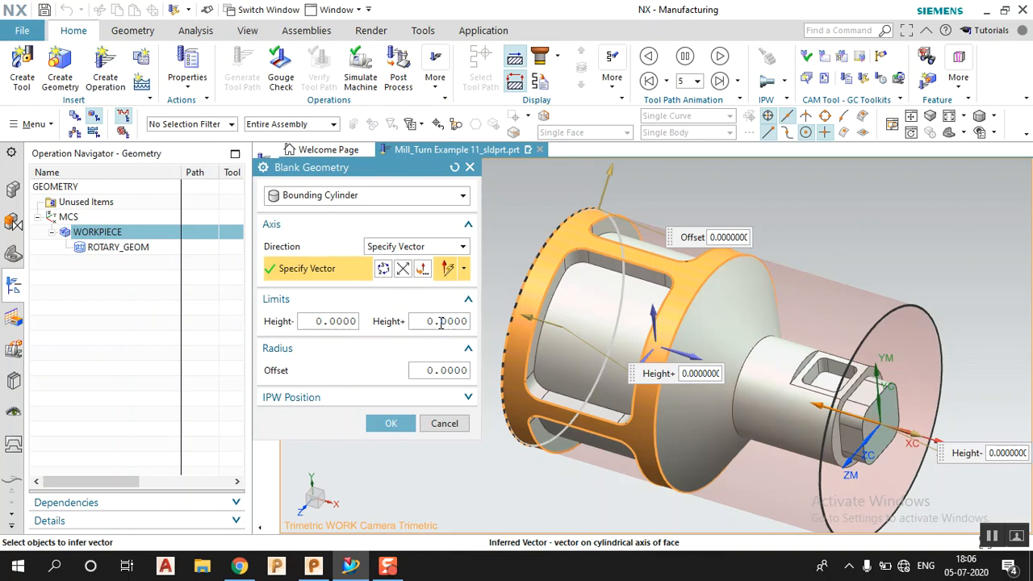
pyautogui.doubleClick(441, 322)
pyautogui.write('12')
pyautogui.press('Return')
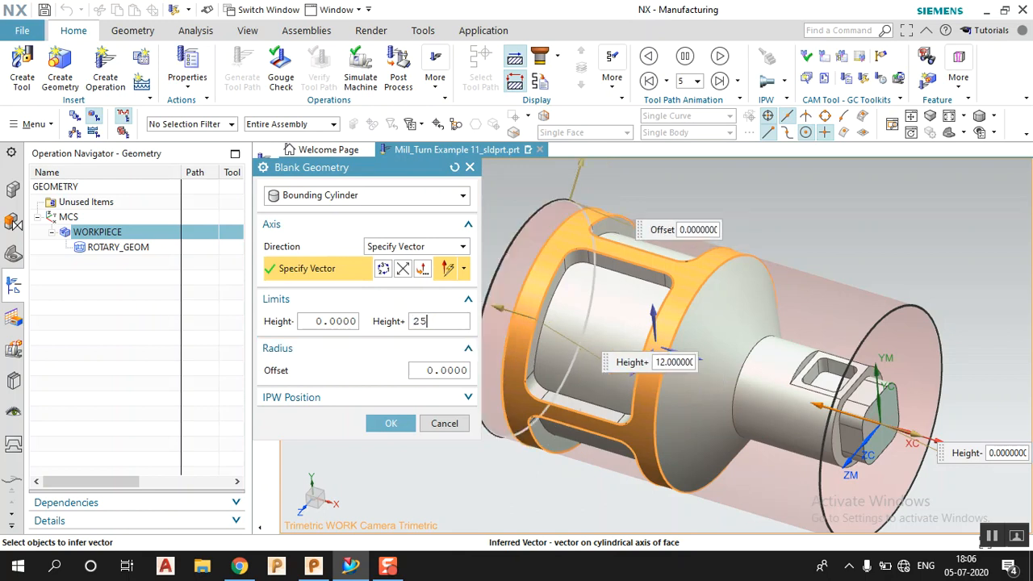
pyautogui.write('25')
pyautogui.press('Return')
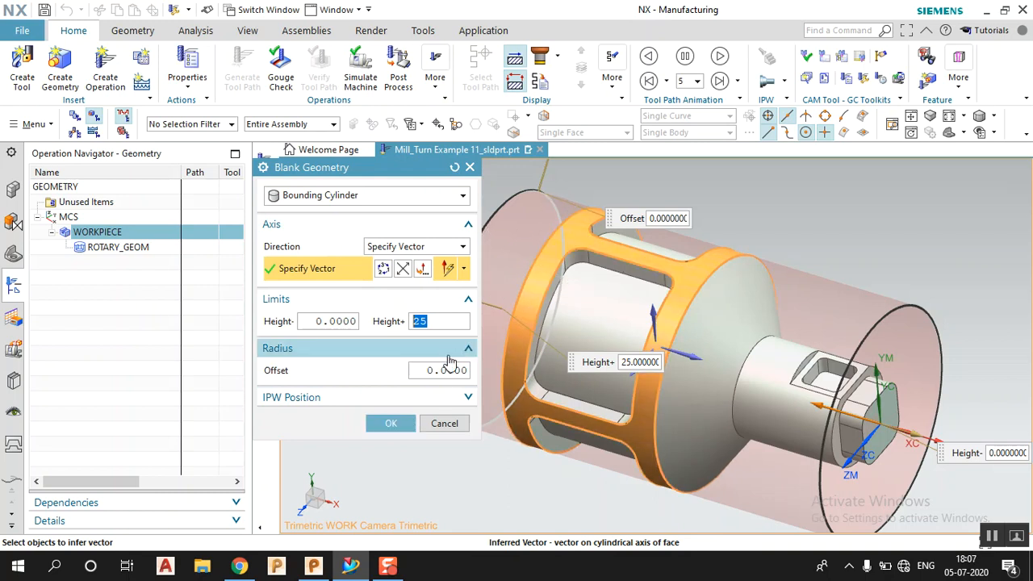
pyautogui.click(393, 424)
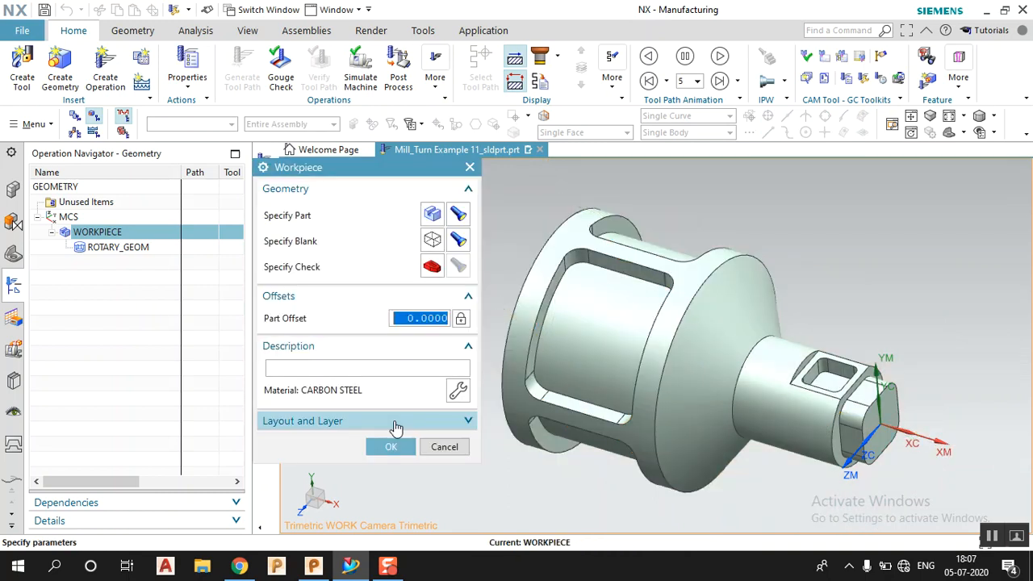
# Step: Display the workpiece's part and blank geometry, and accept the WORKPIECE settings
pyautogui.click(457, 213)
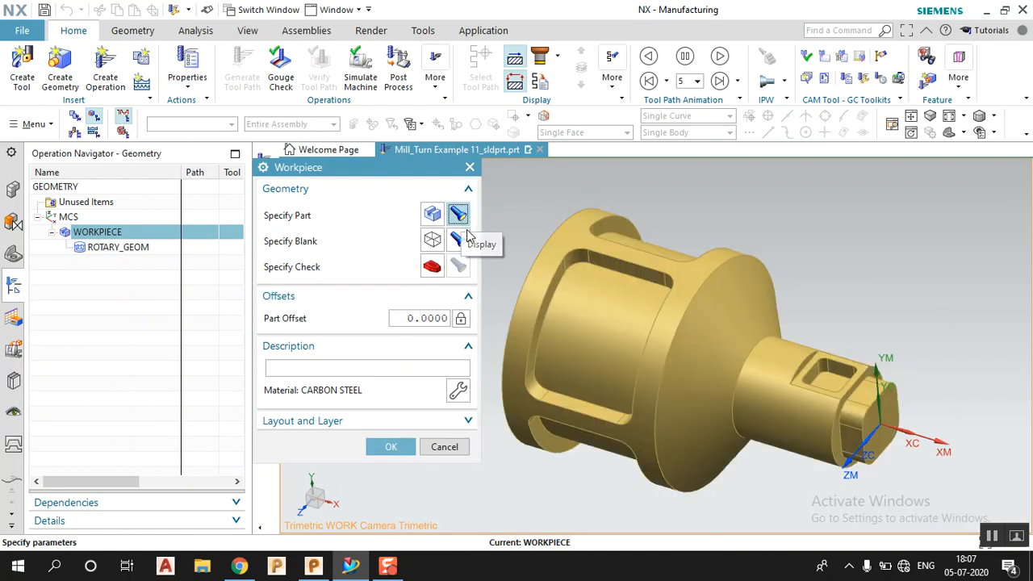
pyautogui.click(460, 240)
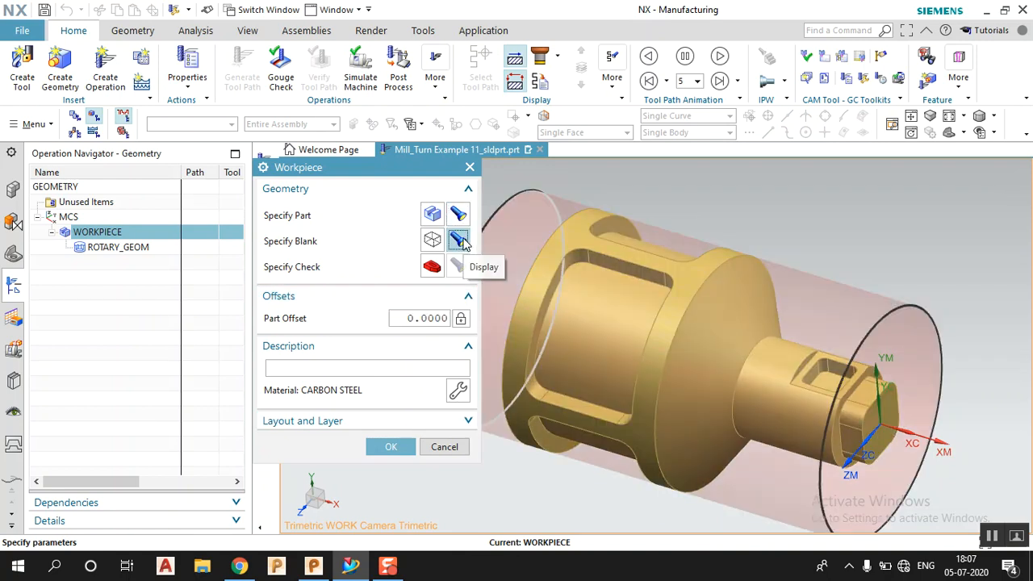
pyautogui.click(397, 444)
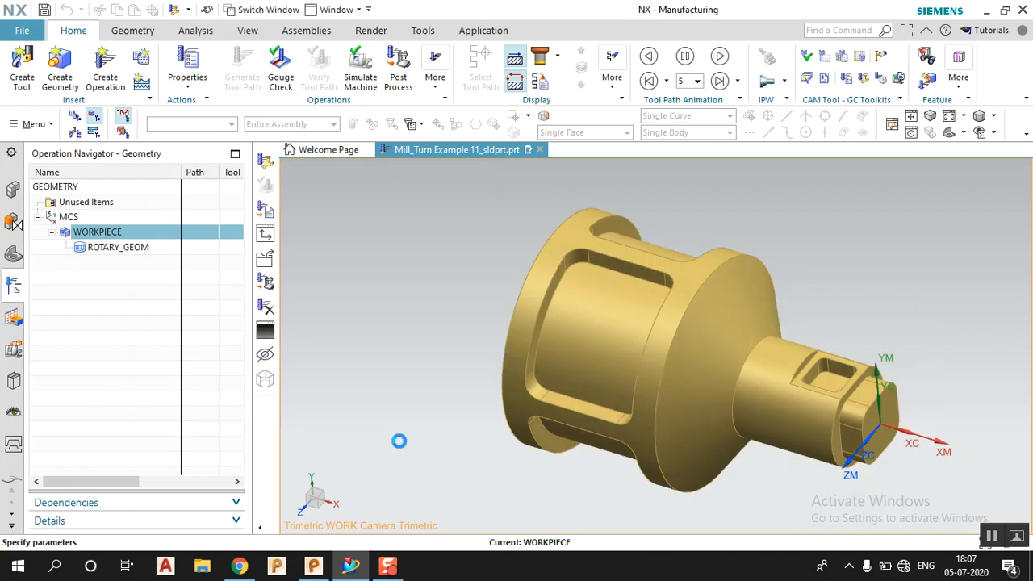
pyautogui.click(168, 260)
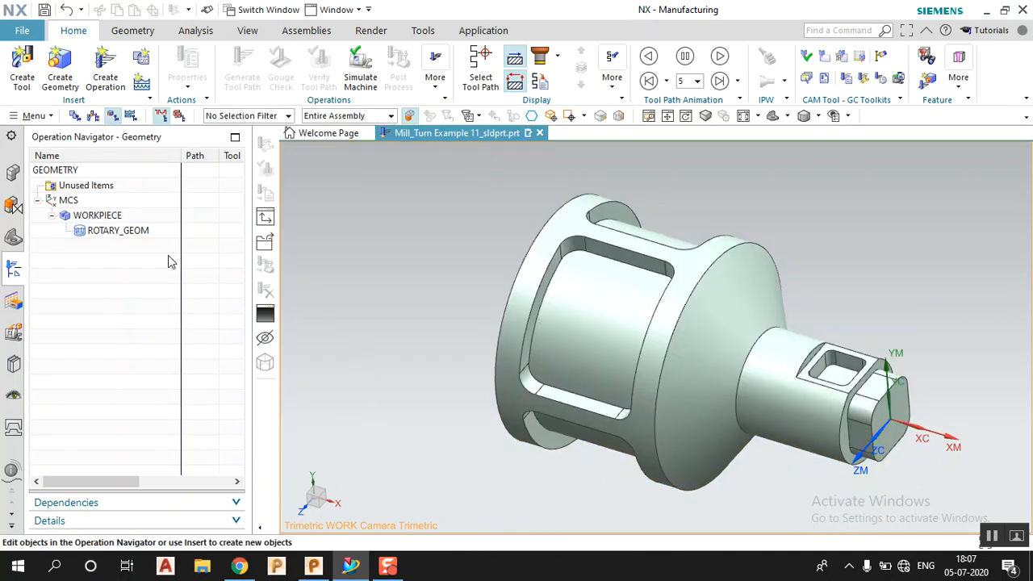
# Step: Open ROTARY_GEOM for editing and display its inherited part and blank geometry
pyautogui.click(133, 230)
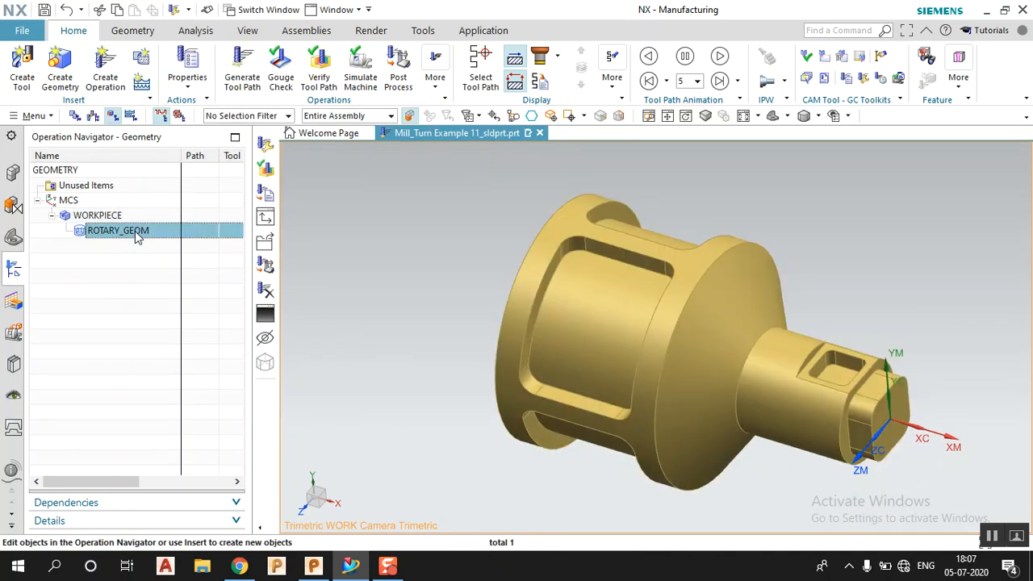
pyautogui.rightClick(137, 234)
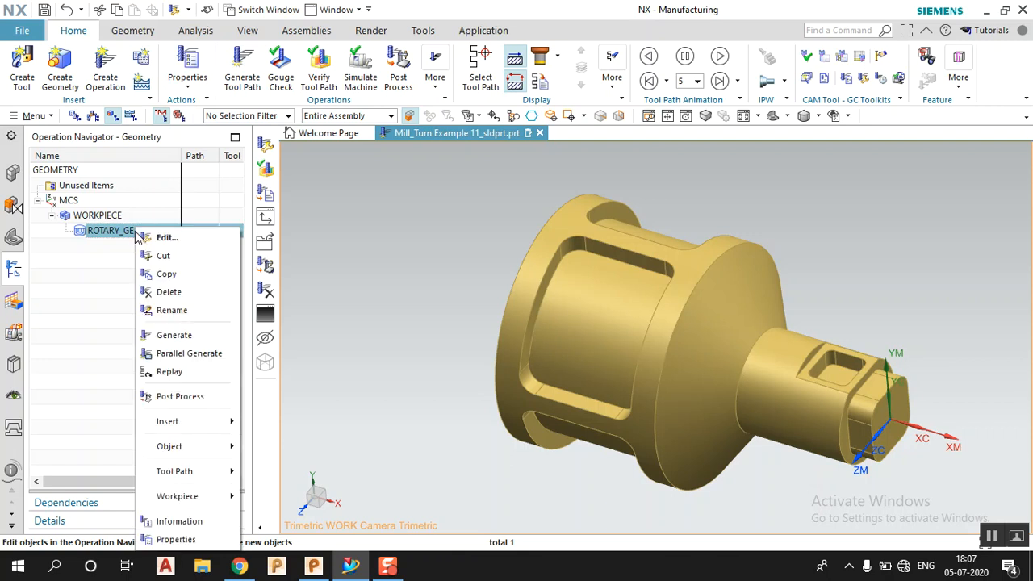
pyautogui.click(155, 236)
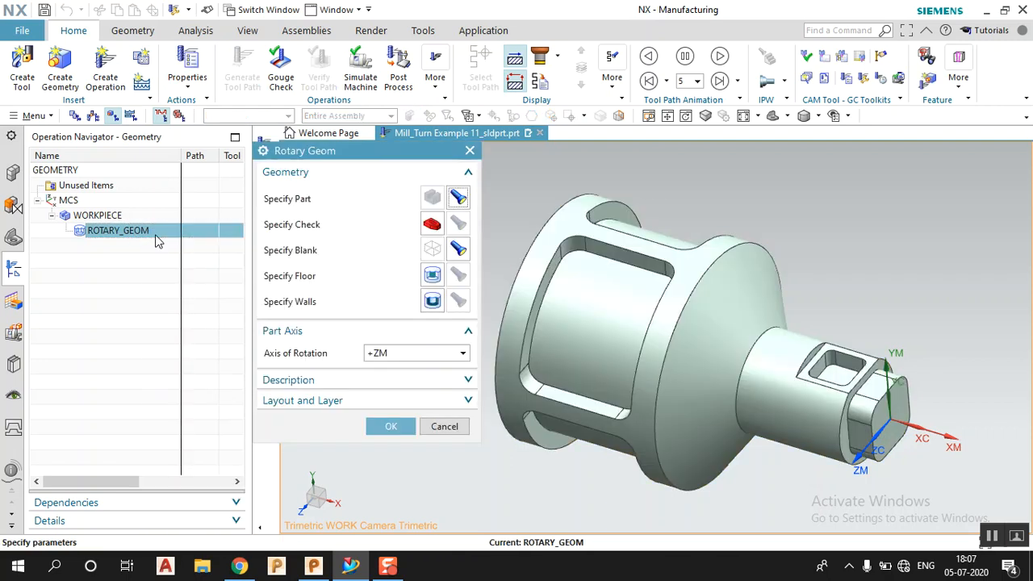
pyautogui.click(457, 199)
pyautogui.click(457, 250)
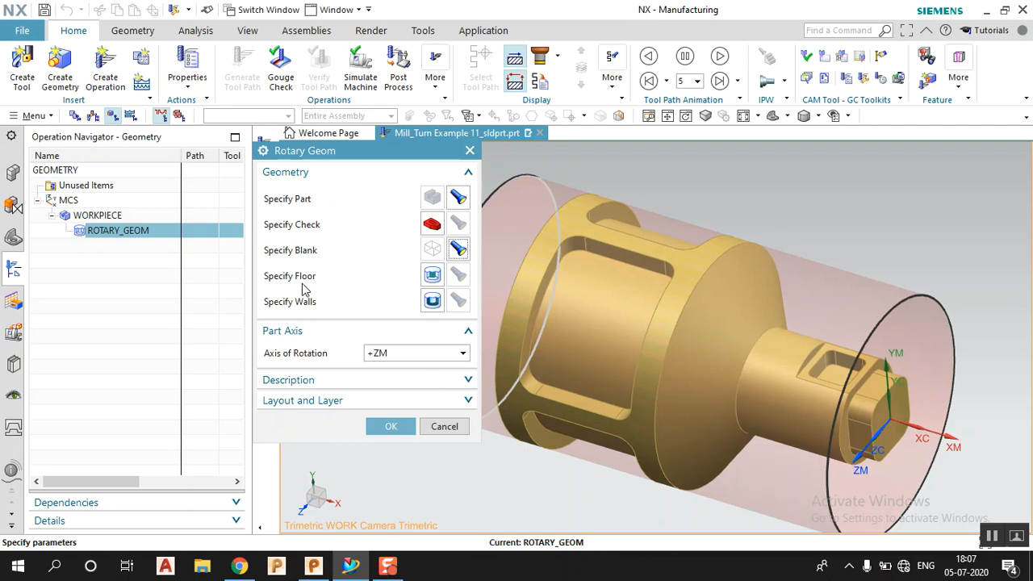
# Step: Specify the curved bottom face of the drum's front pocket as the rotary floor geometry
pyautogui.click(432, 275)
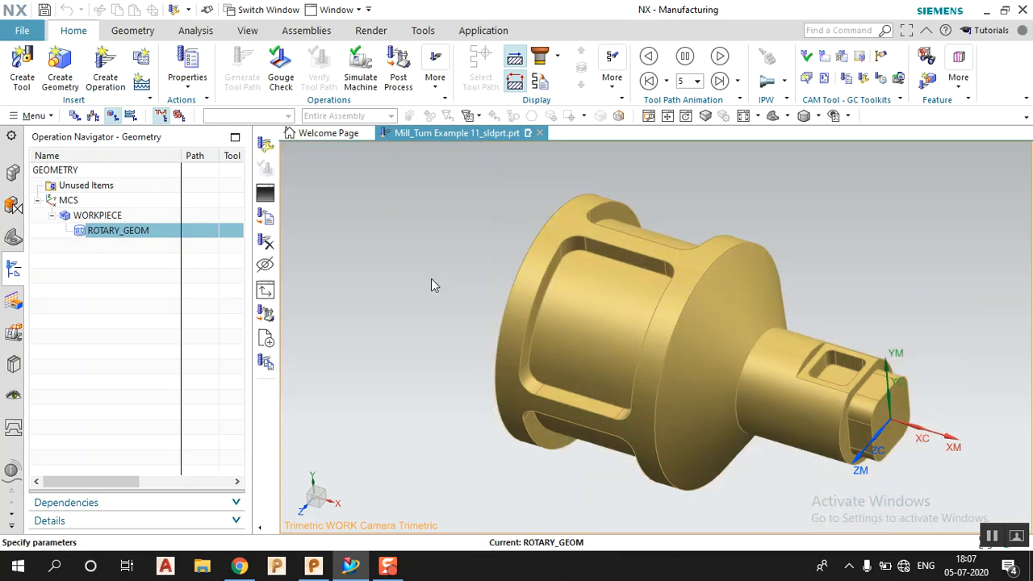
pyautogui.click(598, 317)
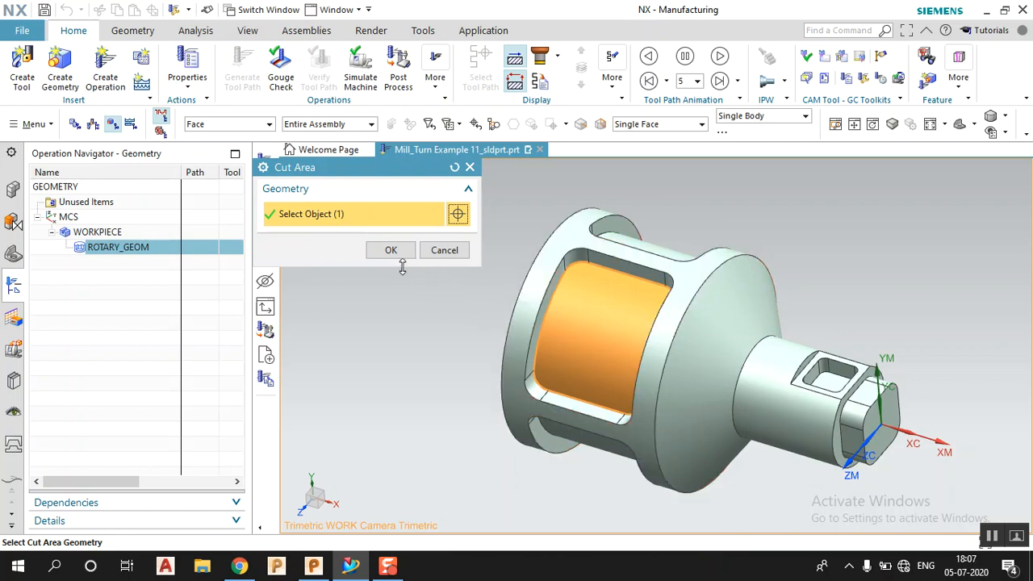
pyautogui.click(660, 250)
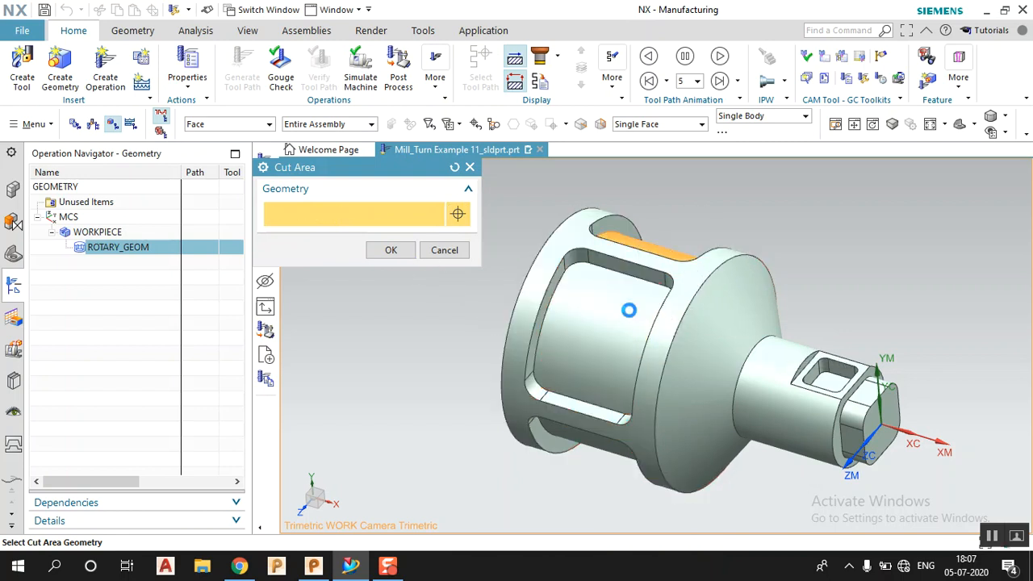
pyautogui.click(622, 316)
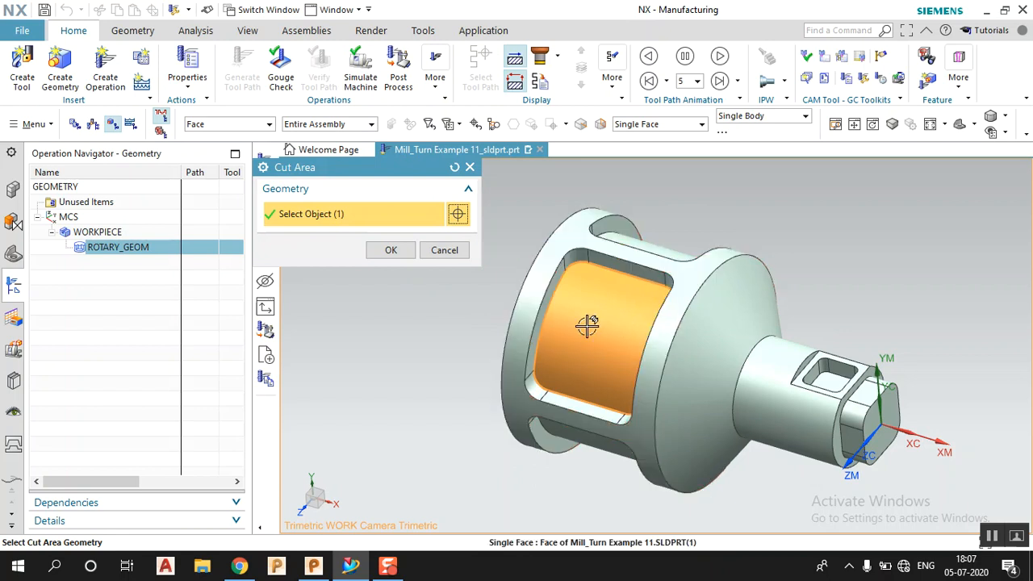
pyautogui.click(232, 125)
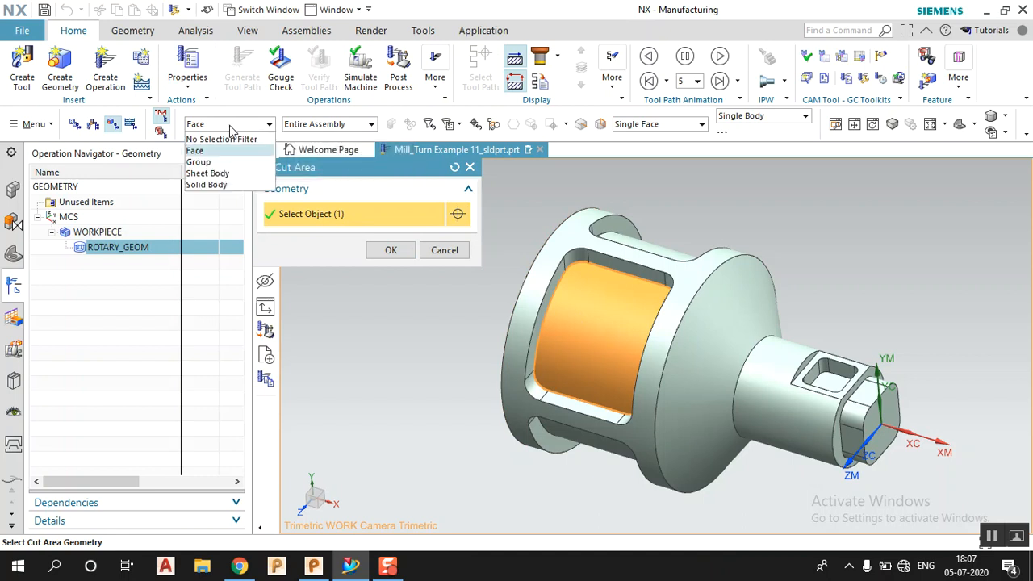
pyautogui.click(231, 130)
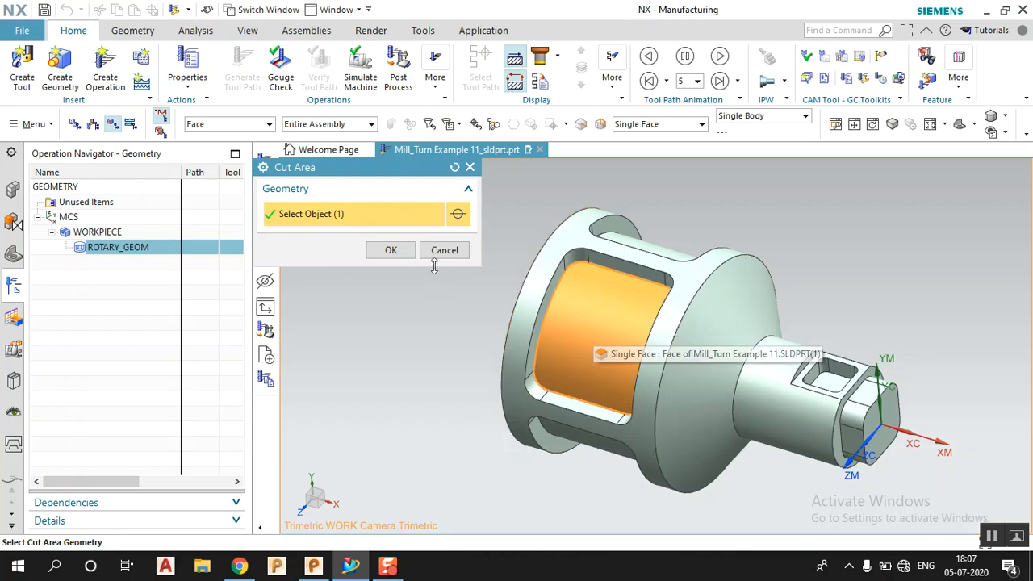
pyautogui.click(390, 250)
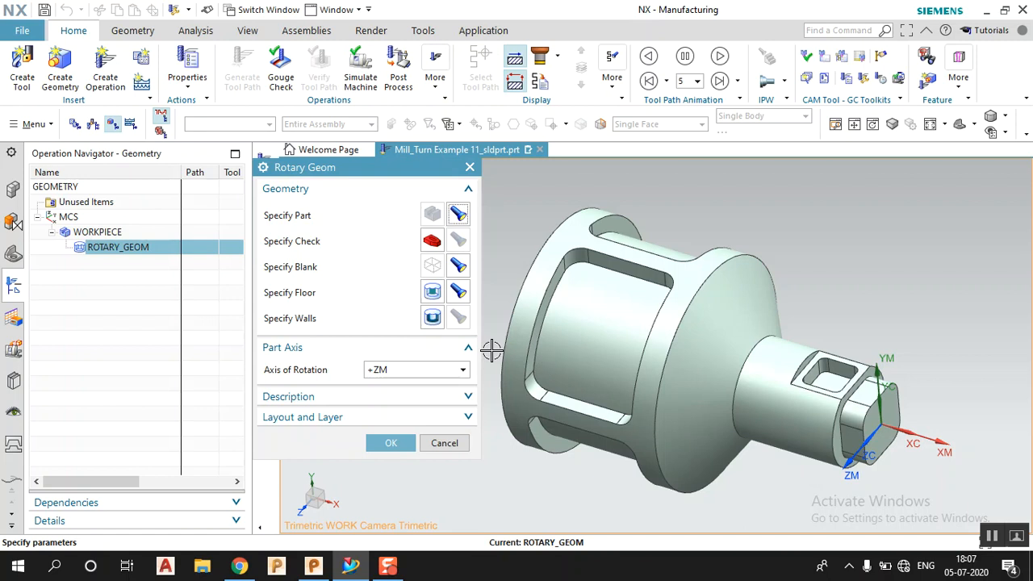
# Step: Specify the side faces around the drum's front pocket as wall geometry, using the Tangent Faces selection rule
pyautogui.click(431, 318)
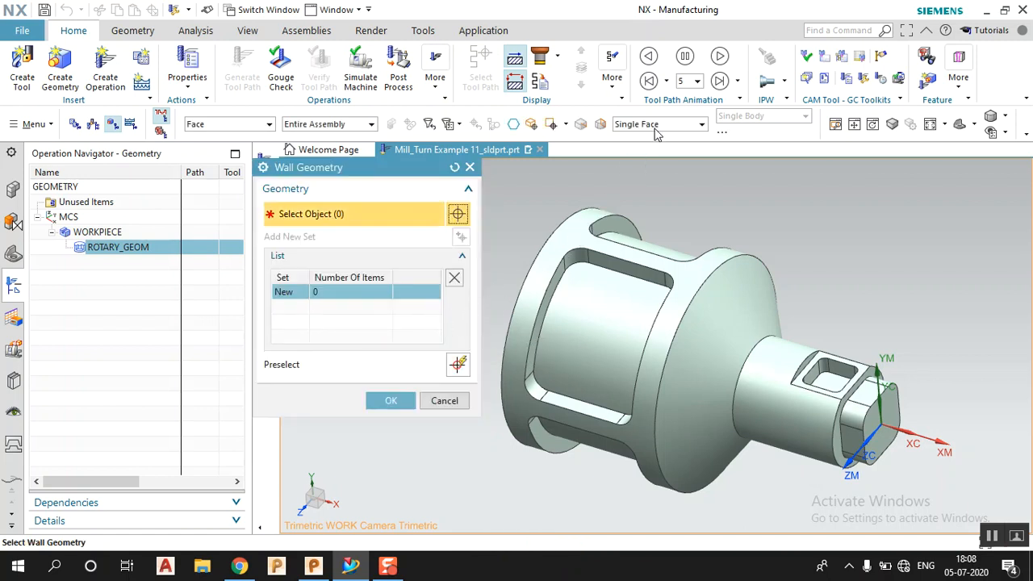
pyautogui.click(659, 125)
pyautogui.click(645, 150)
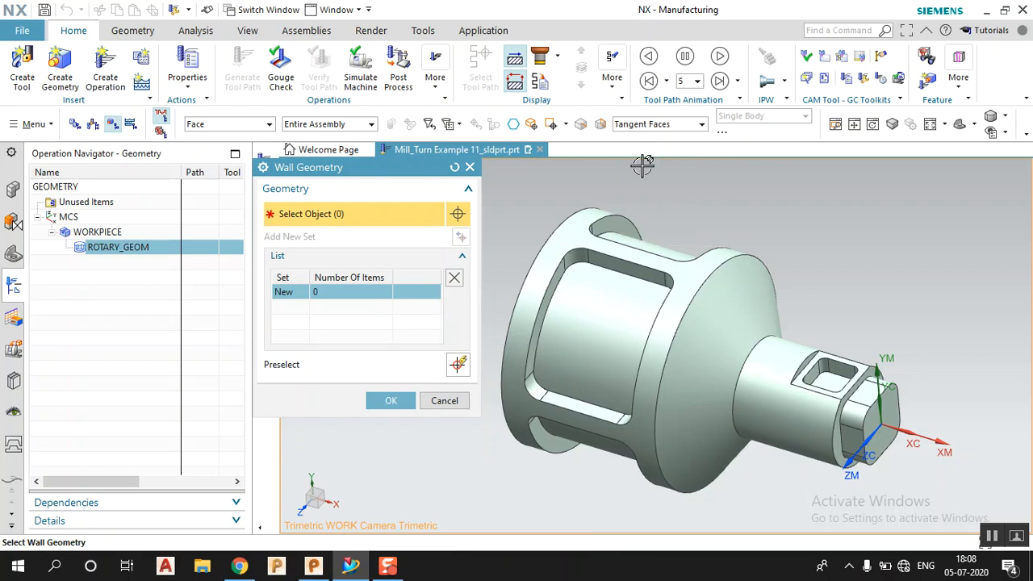
pyautogui.click(576, 257)
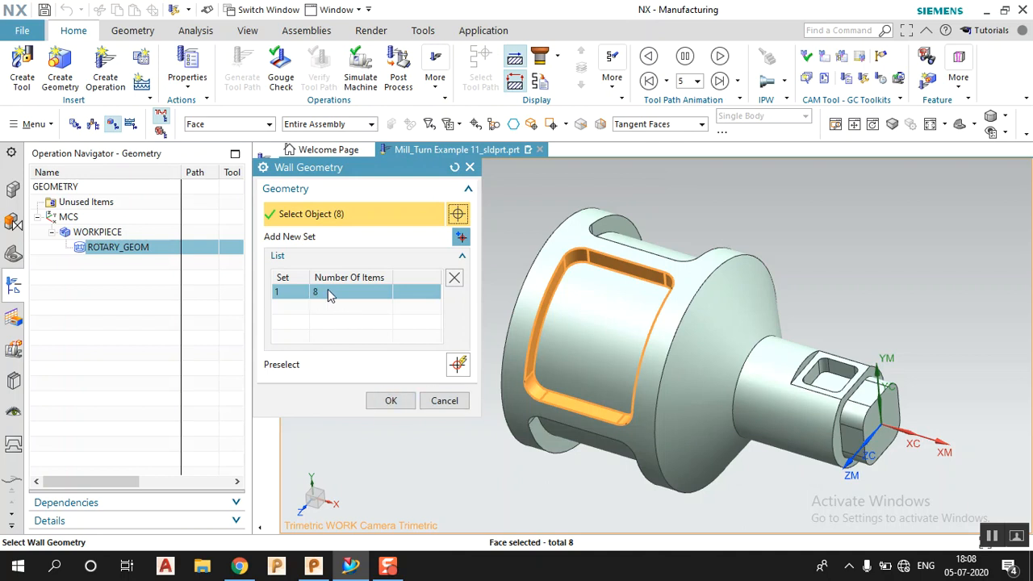
pyautogui.click(392, 403)
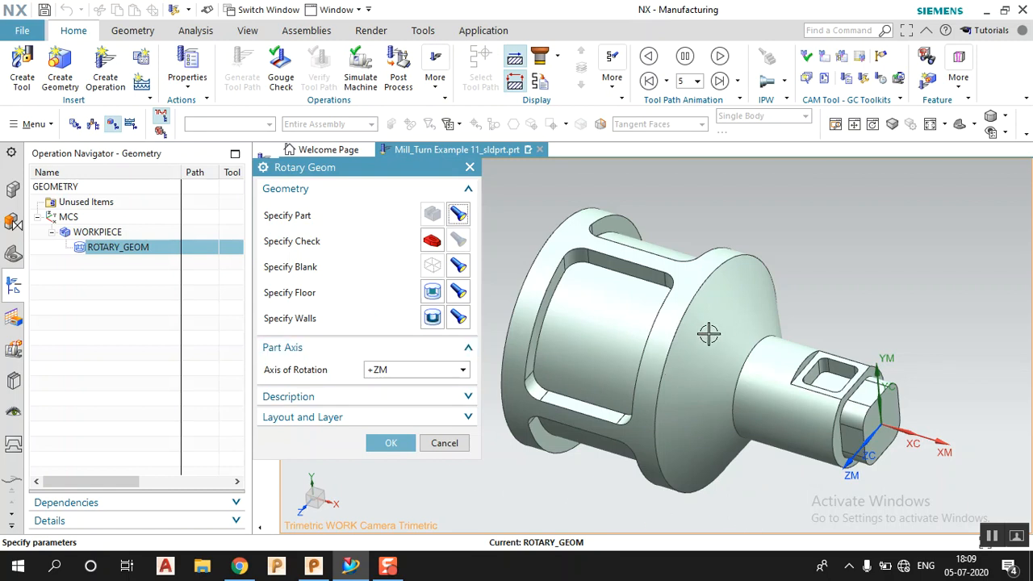
# Step: Set the part's axis of rotation to Specify and define its vector from the cylindrical shank face
pyautogui.click(418, 374)
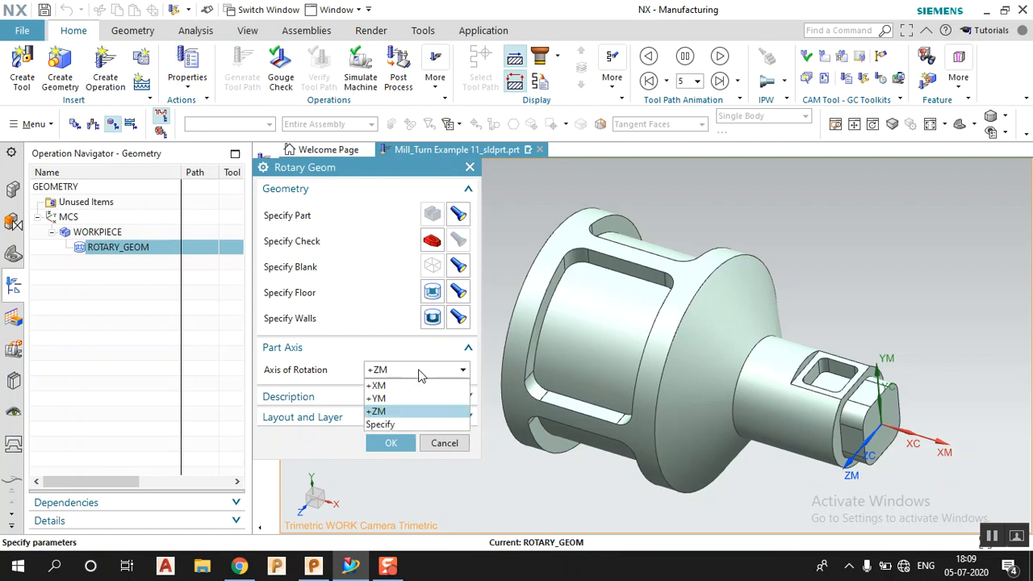
pyautogui.click(399, 385)
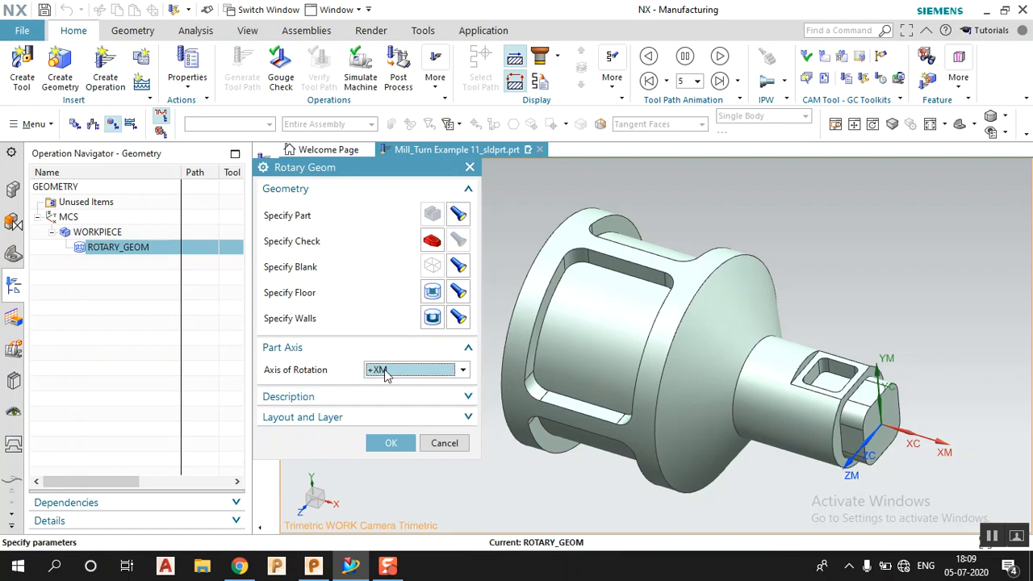
pyautogui.click(385, 374)
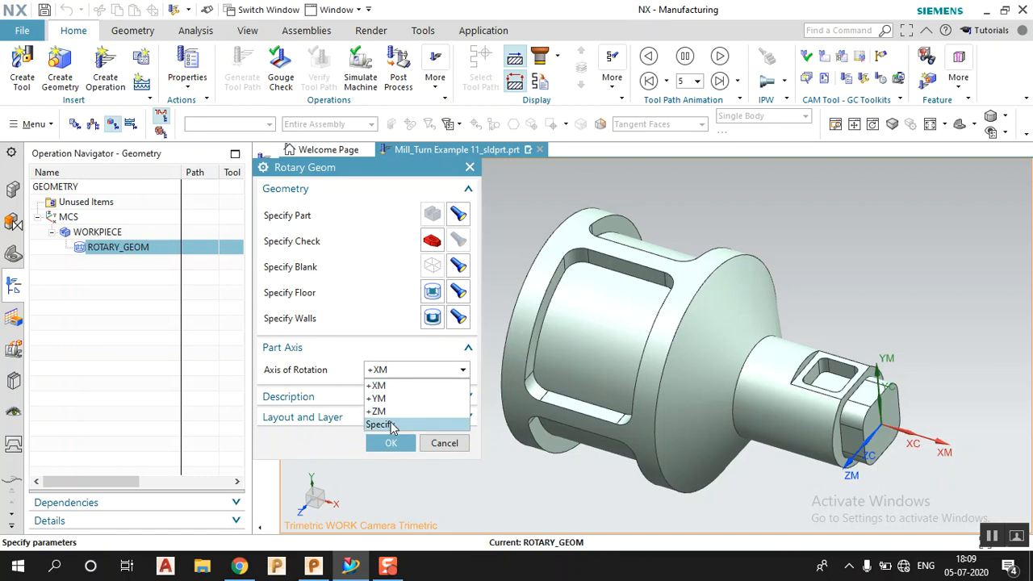
pyautogui.click(392, 425)
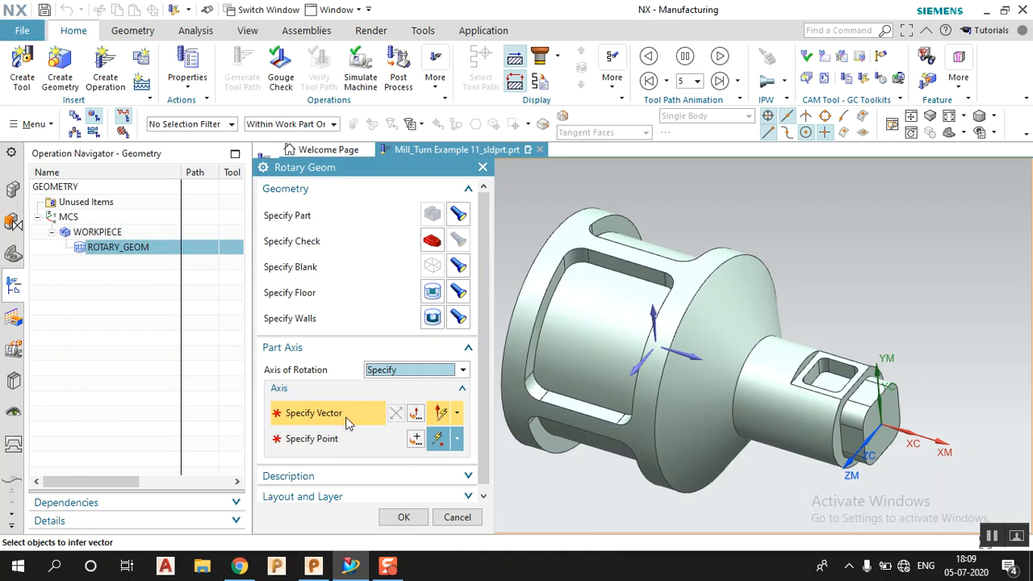
pyautogui.click(792, 412)
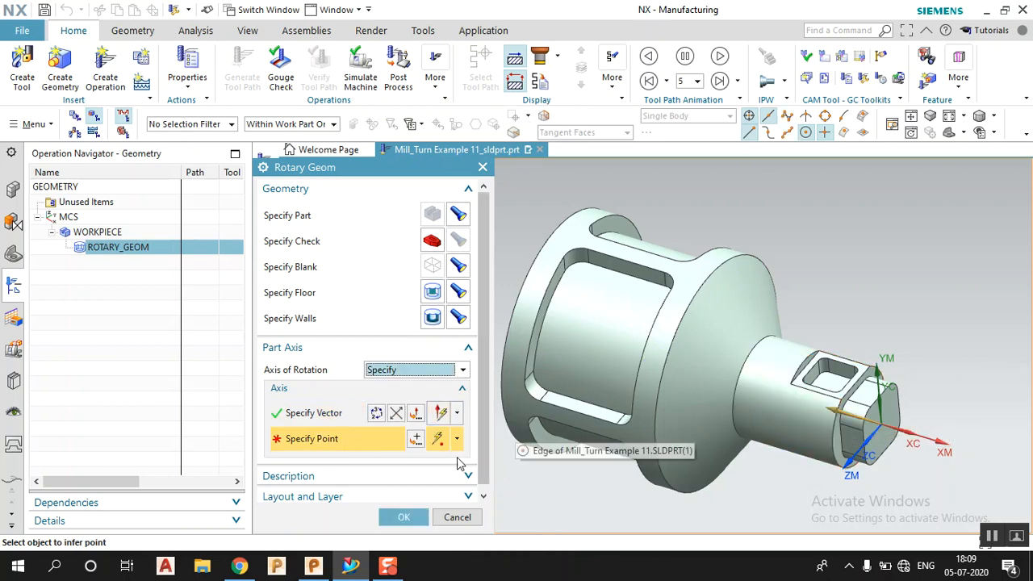
# Step: Place the rotation axis point at the arc center of the drum's outer flange edge, and accept the ROTARY_GEOM settings
pyautogui.click(547, 233)
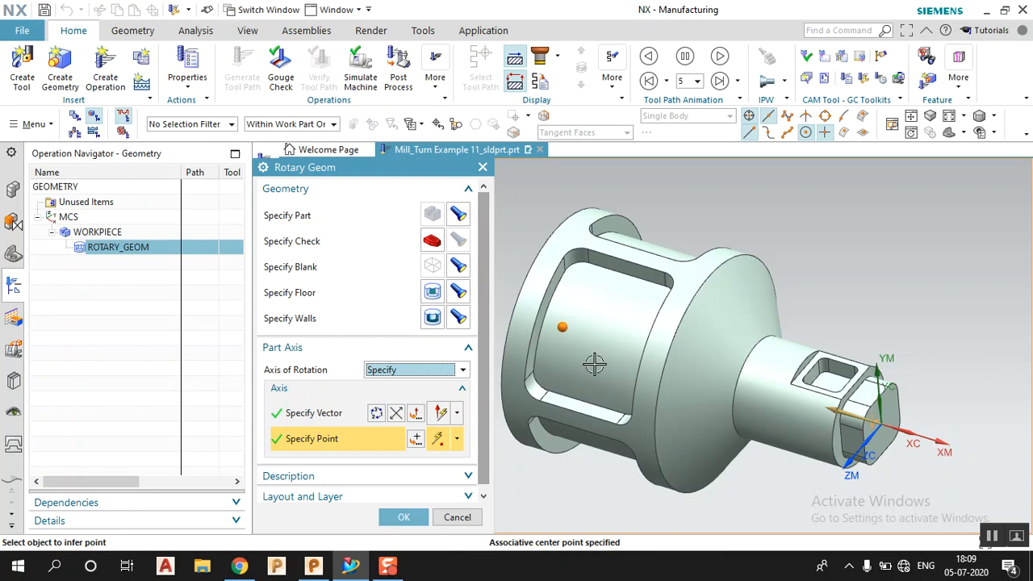
pyautogui.scroll(-2, 955, 247)
pyautogui.scroll(1, 955, 293)
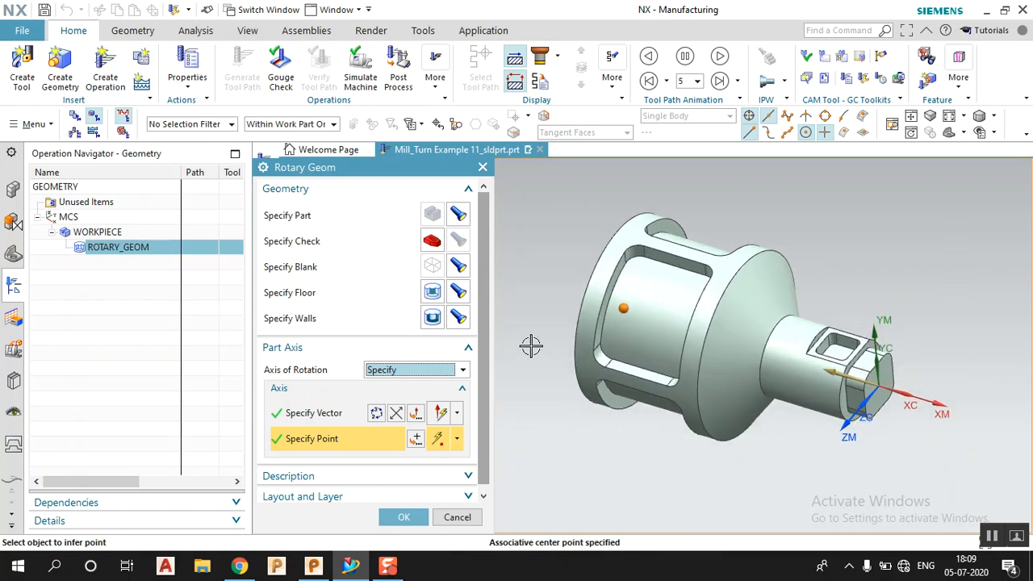
pyautogui.scroll(1, 531, 351)
pyautogui.scroll(1, 952, 268)
pyautogui.scroll(-1, 945, 274)
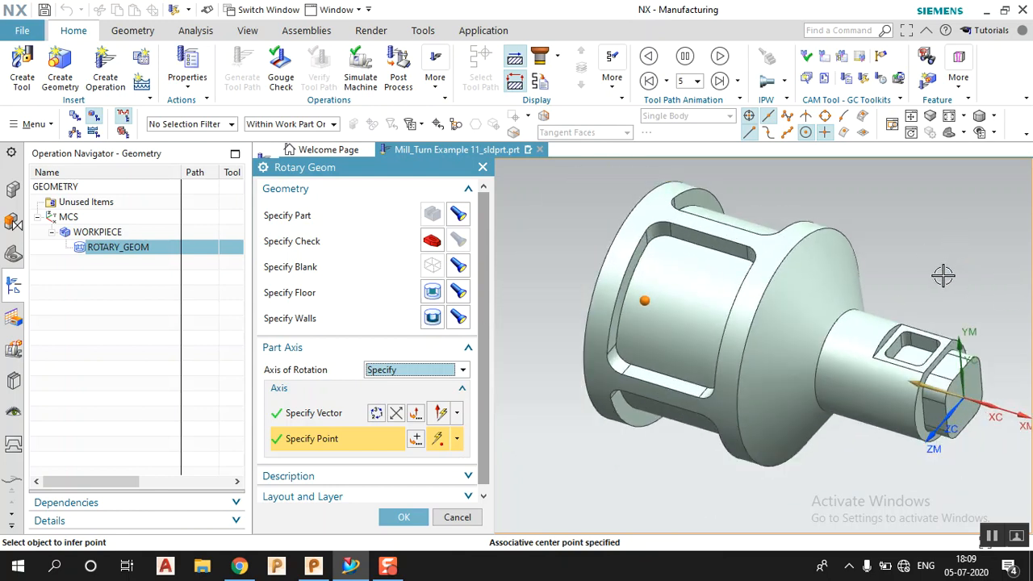
pyautogui.scroll(1, 957, 269)
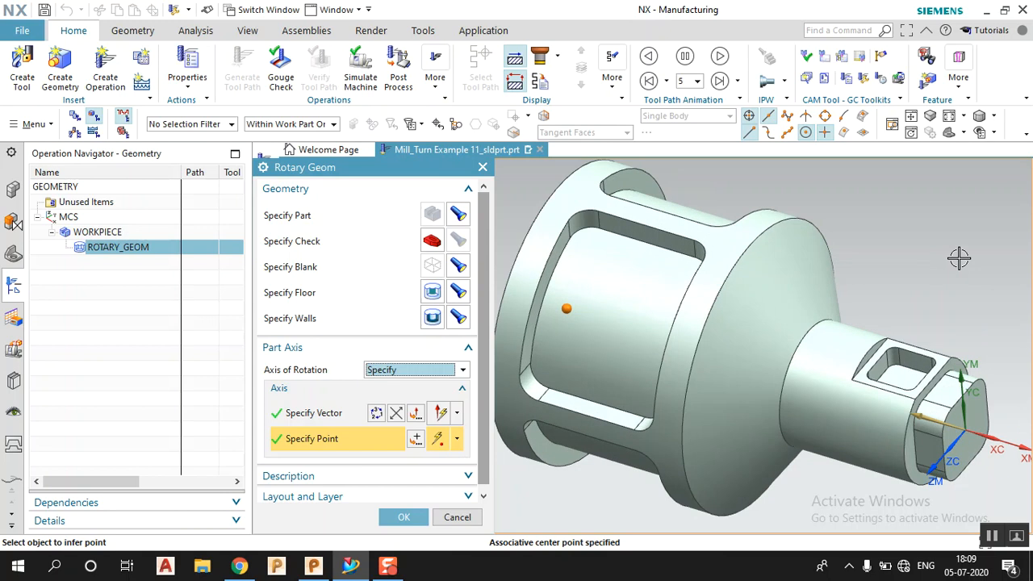
pyautogui.scroll(-2, 864, 280)
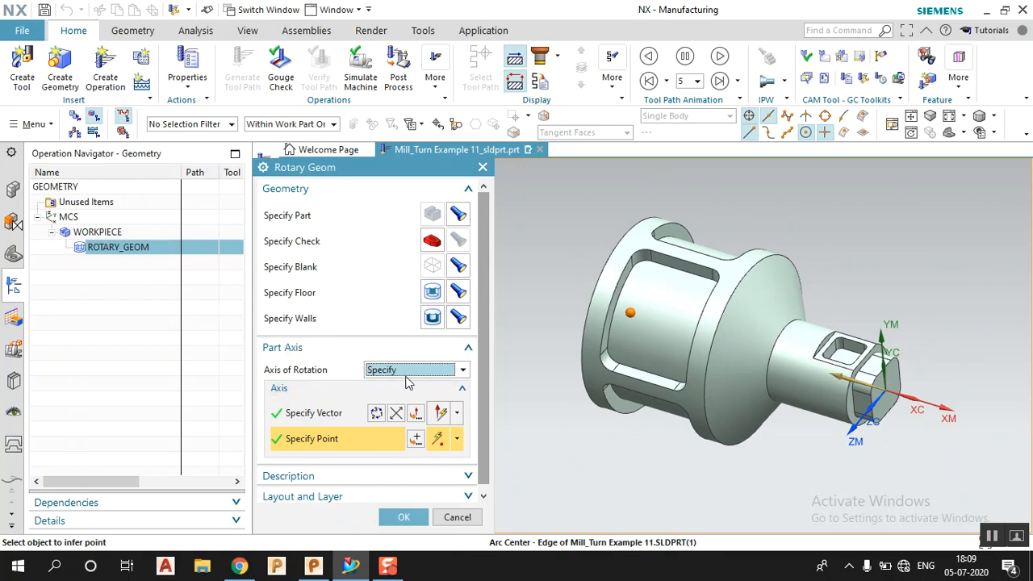
pyautogui.click(395, 519)
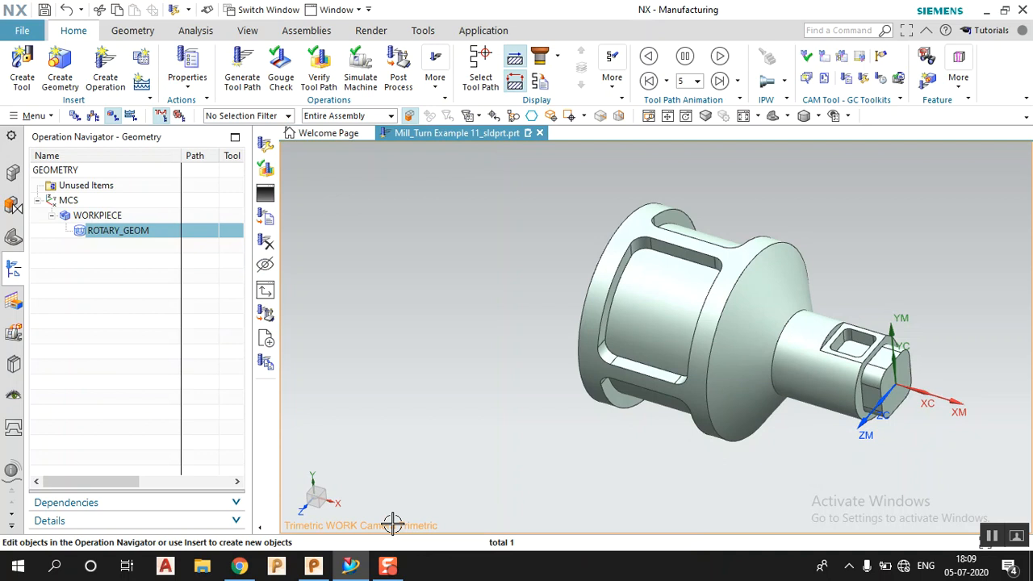
# Step: Start a new operation under ROTARY_GEOM with the mill_rotary type's ROTARY_FLOOR subtype, leaving the tool as NONE
pyautogui.rightClick(127, 234)
pyautogui.moveTo(186, 428)
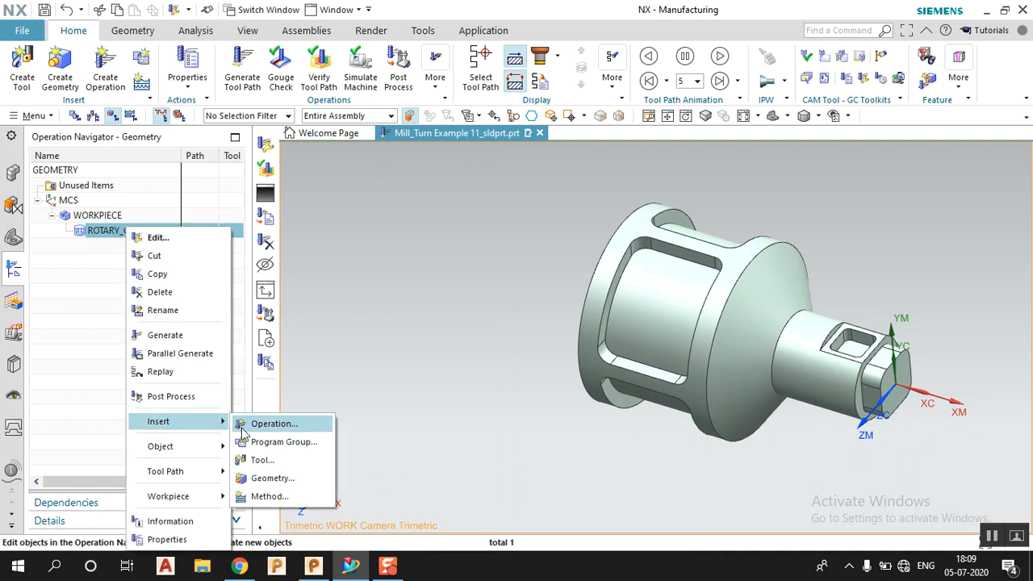
pyautogui.click(272, 423)
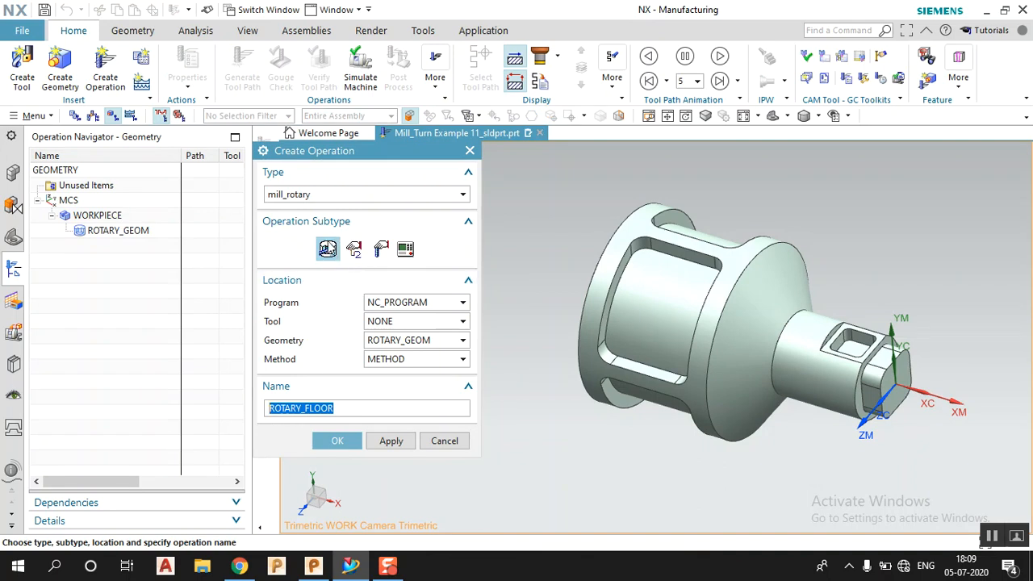
pyautogui.moveTo(327, 249)
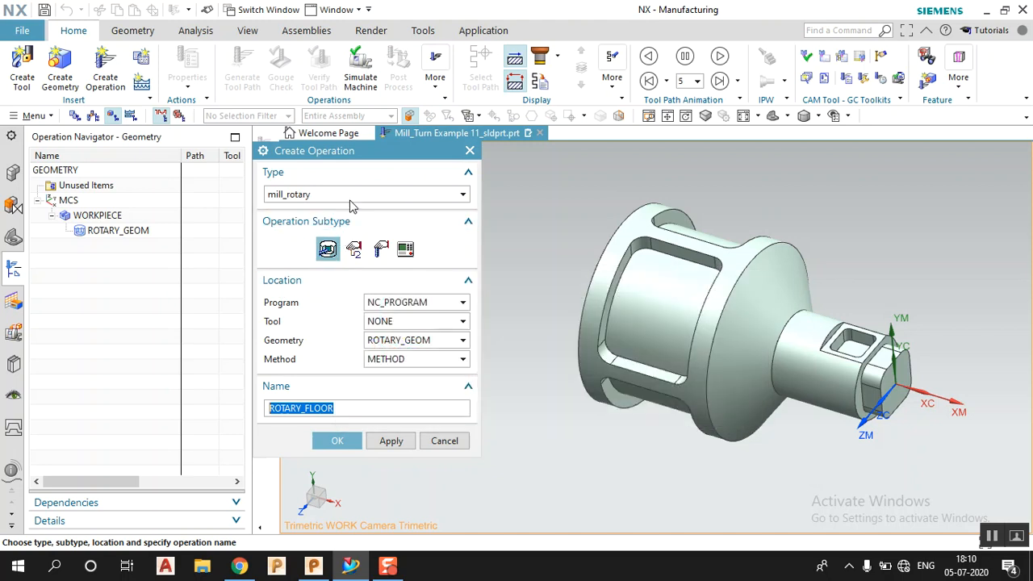
pyautogui.click(339, 248)
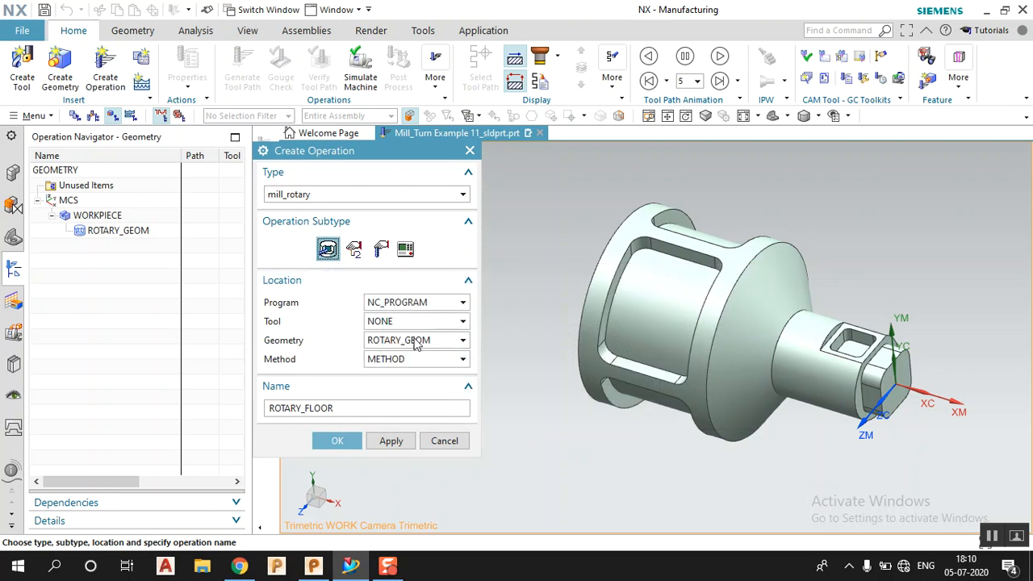
pyautogui.click(435, 322)
pyautogui.click(432, 322)
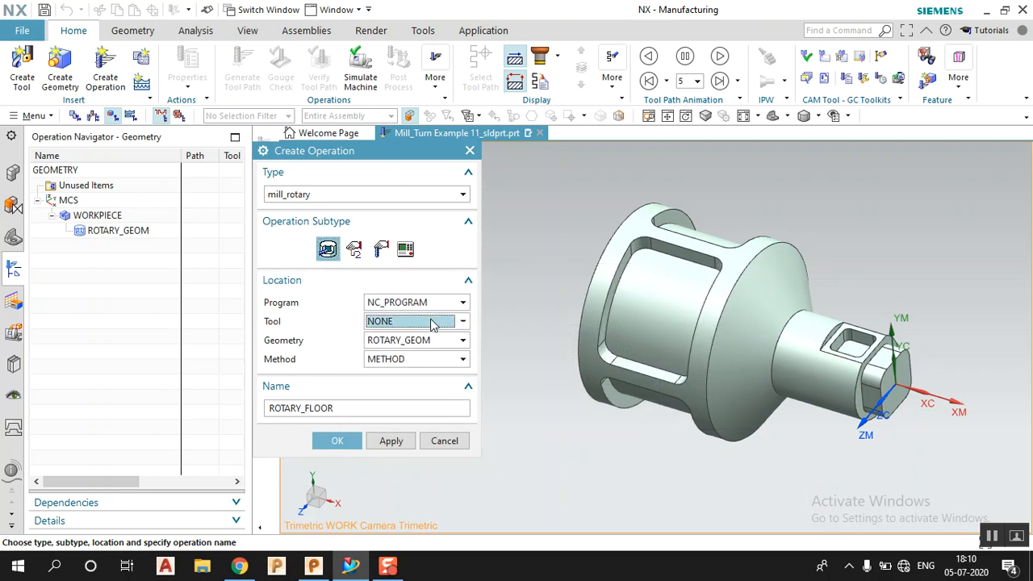
pyautogui.click(425, 342)
pyautogui.click(425, 342)
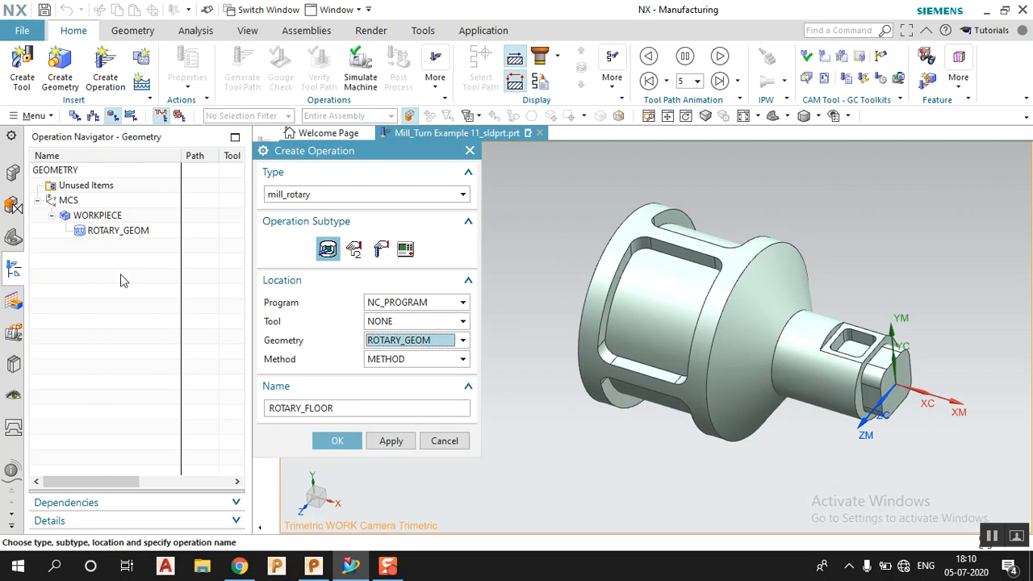
# Step: Set the new operation's method to MILL_FINISH
pyautogui.click(421, 361)
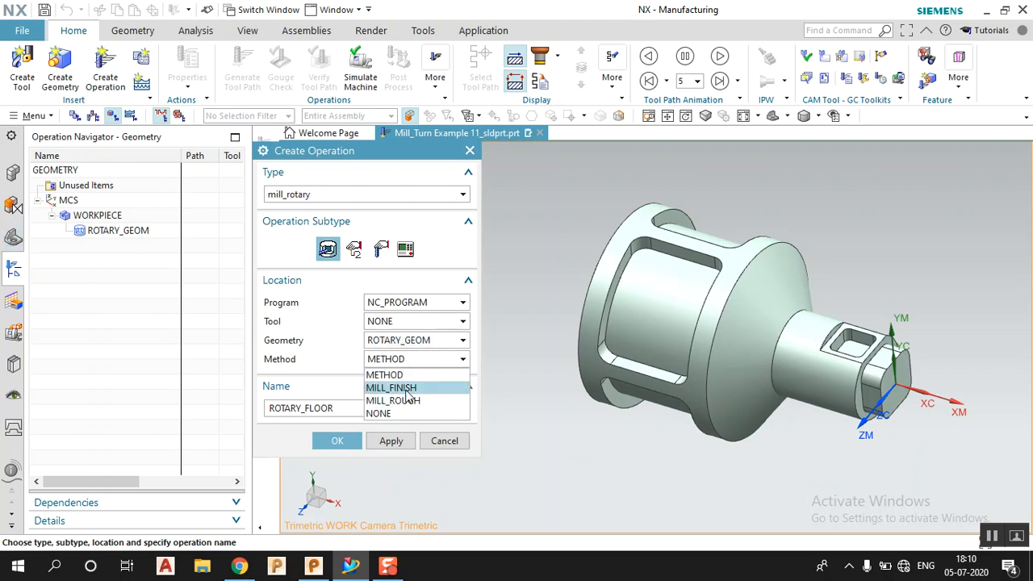
pyautogui.click(397, 387)
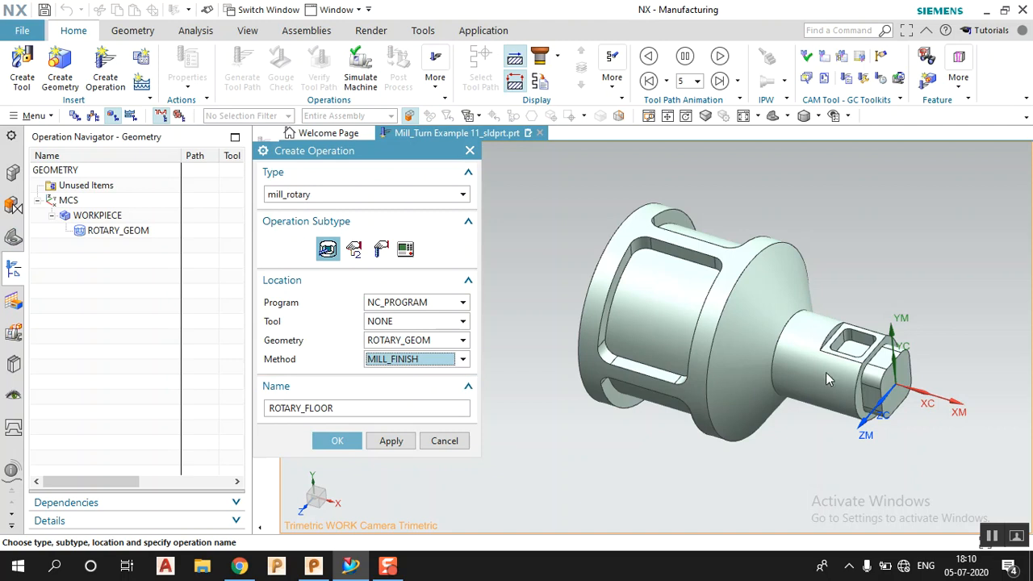
pyautogui.scroll(3, 691, 307)
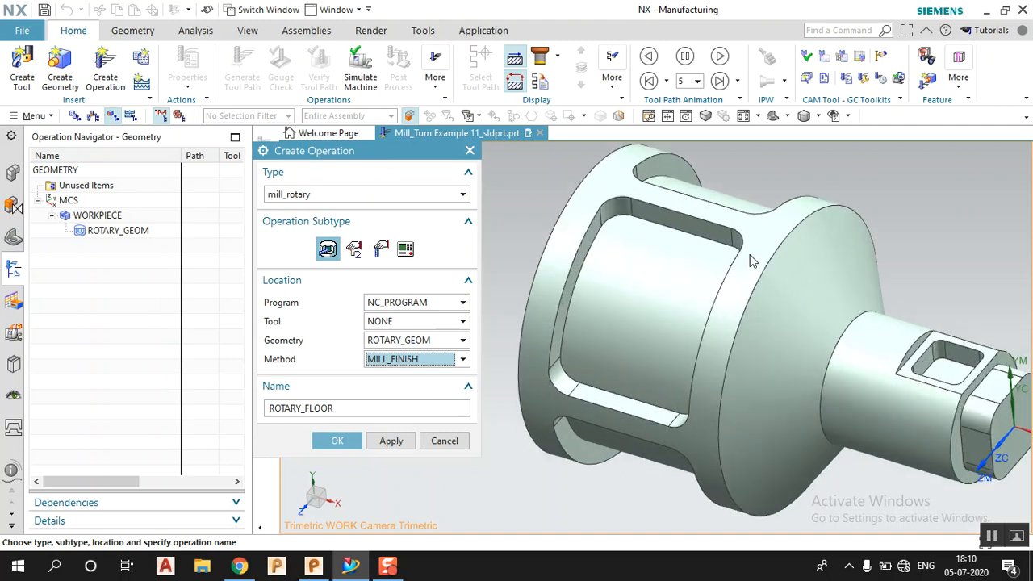
pyautogui.scroll(-2, 660, 295)
pyautogui.scroll(2, 790, 296)
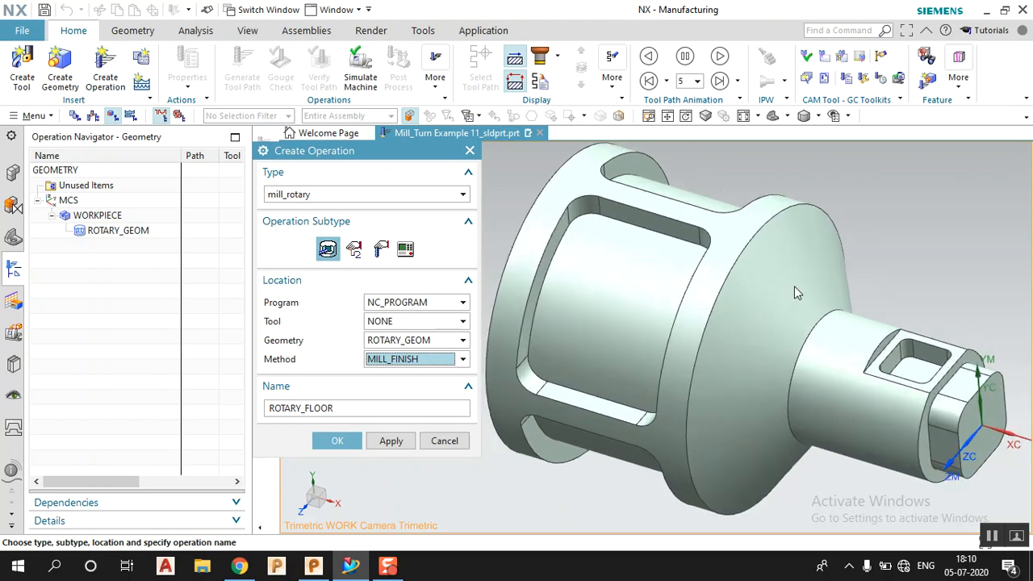
# Step: Set the method to MILL_ROUGH and create the ROTARY_FLOOR operation
pyautogui.click(399, 363)
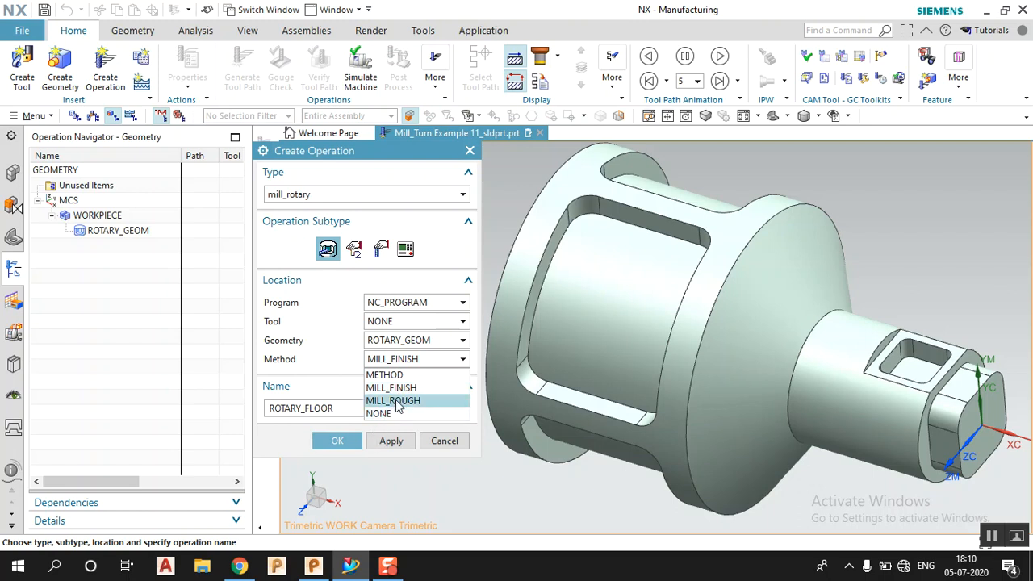
pyautogui.click(400, 402)
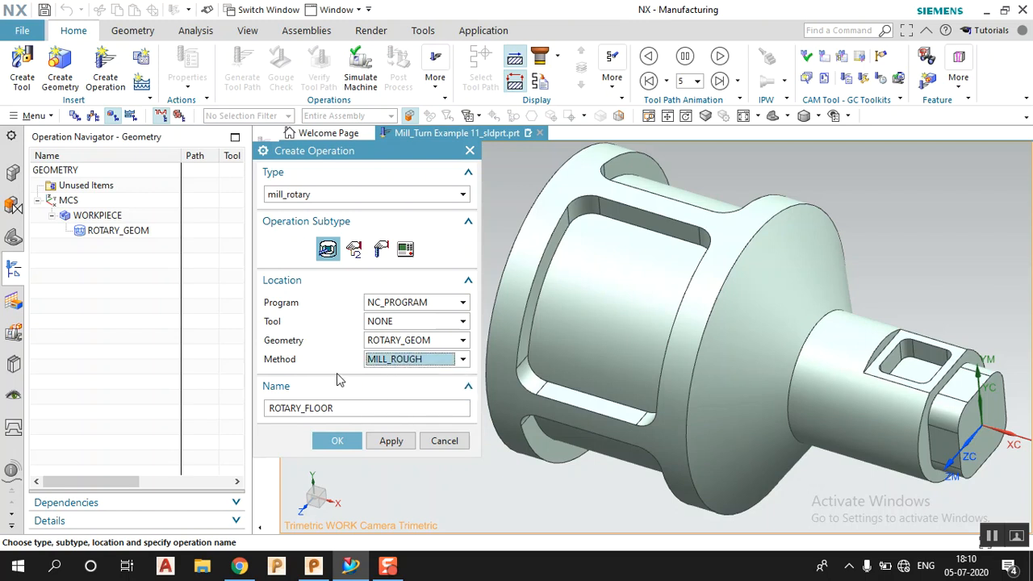
pyautogui.click(337, 441)
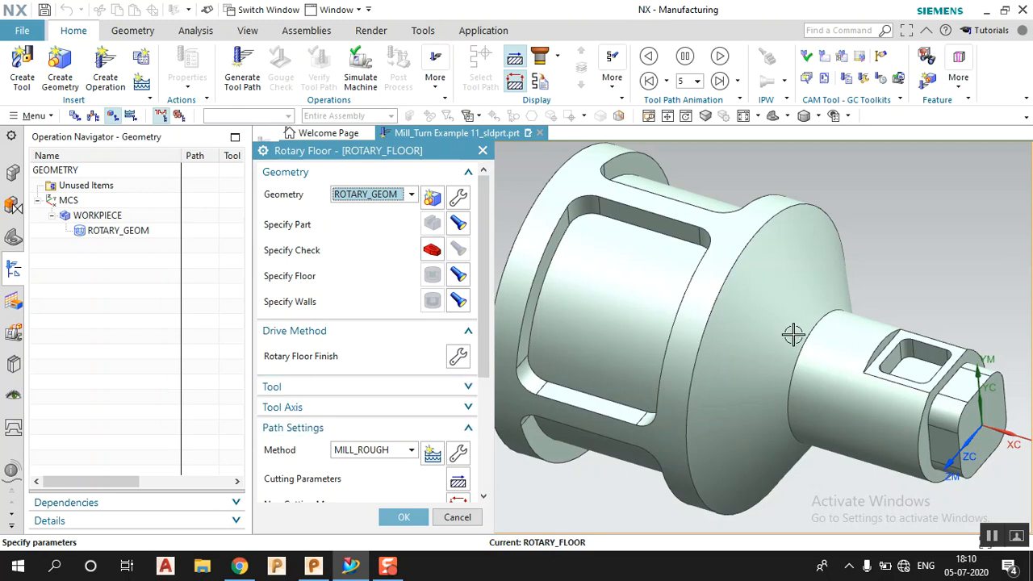
# Step: Display the floor, wall and part geometry inherited by the ROTARY_FLOOR operation
pyautogui.click(458, 276)
pyautogui.click(460, 300)
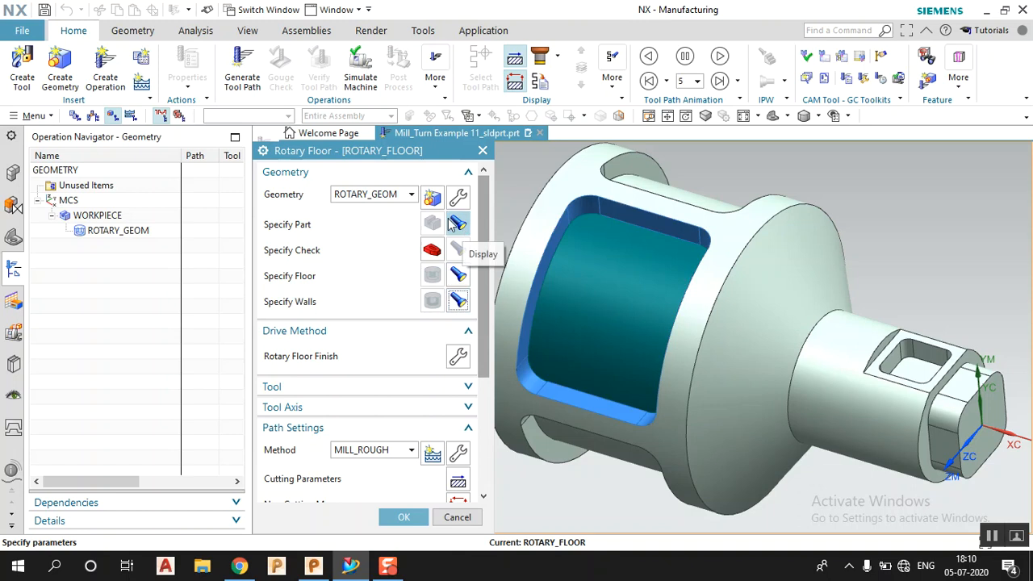
pyautogui.click(456, 224)
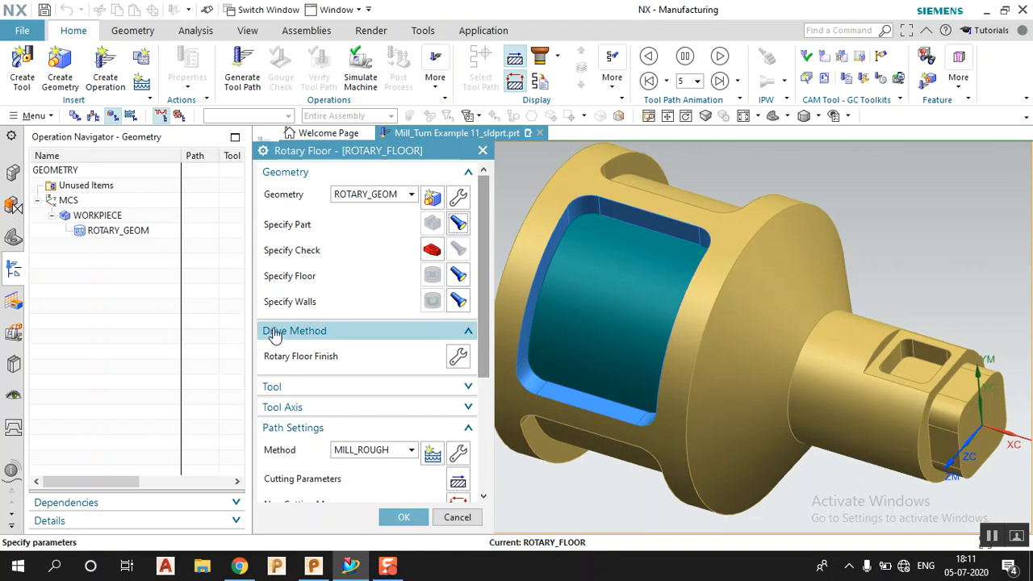
# Step: Edit the Rotary Floor Finish drive method, choosing the Zig Zag cut pattern and the Around Axis direction type
pyautogui.click(458, 355)
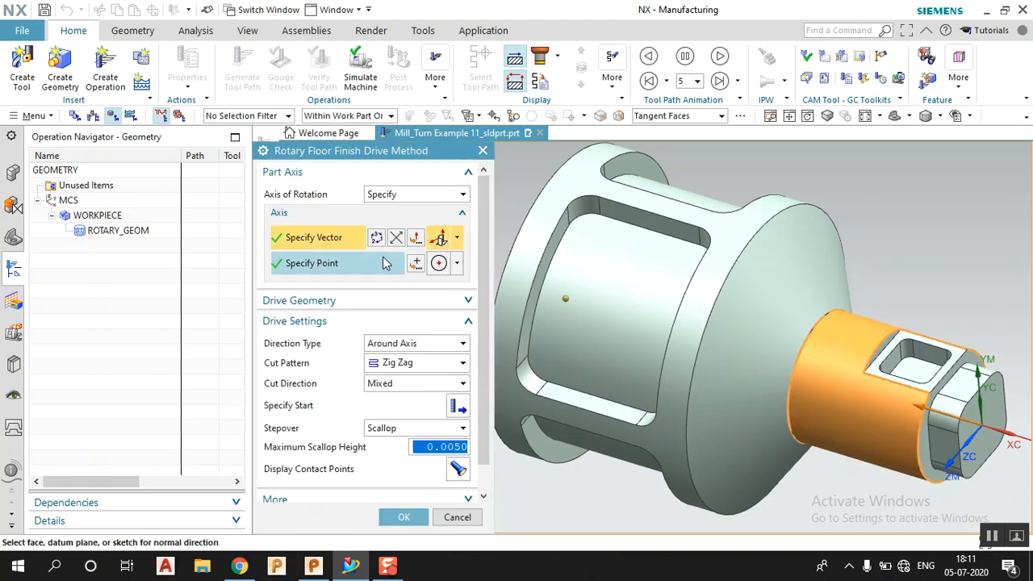
pyautogui.click(405, 363)
pyautogui.click(401, 396)
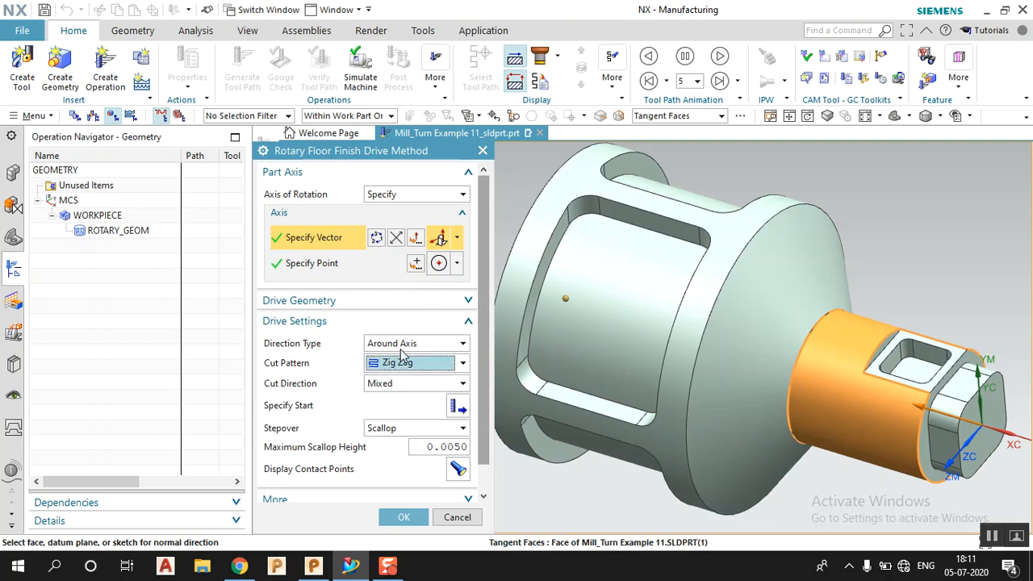
pyautogui.click(407, 347)
pyautogui.click(408, 357)
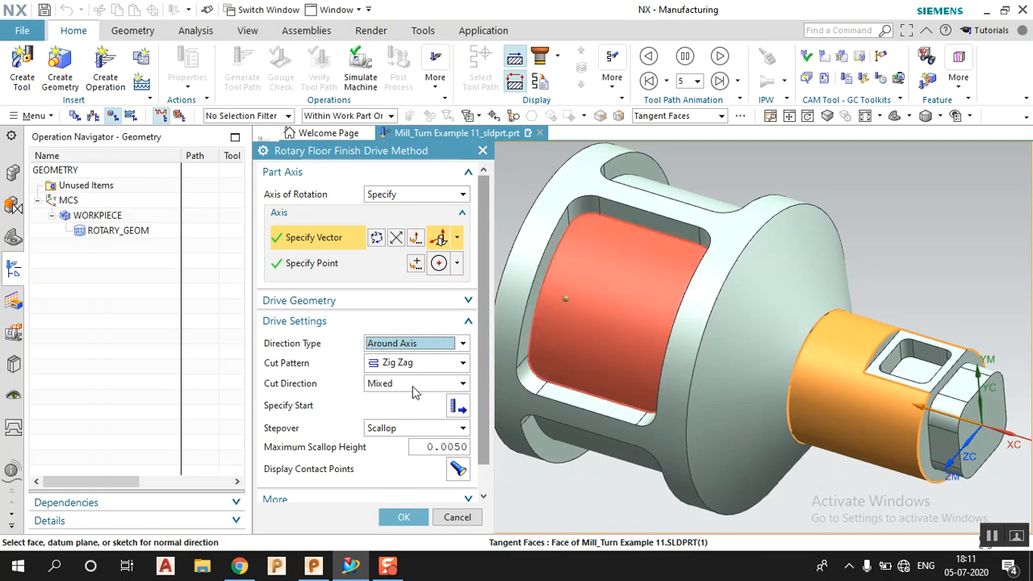
# Step: Try to display the drive method's contact points, and accept the drive settings
pyautogui.scroll(-1, 345, 417)
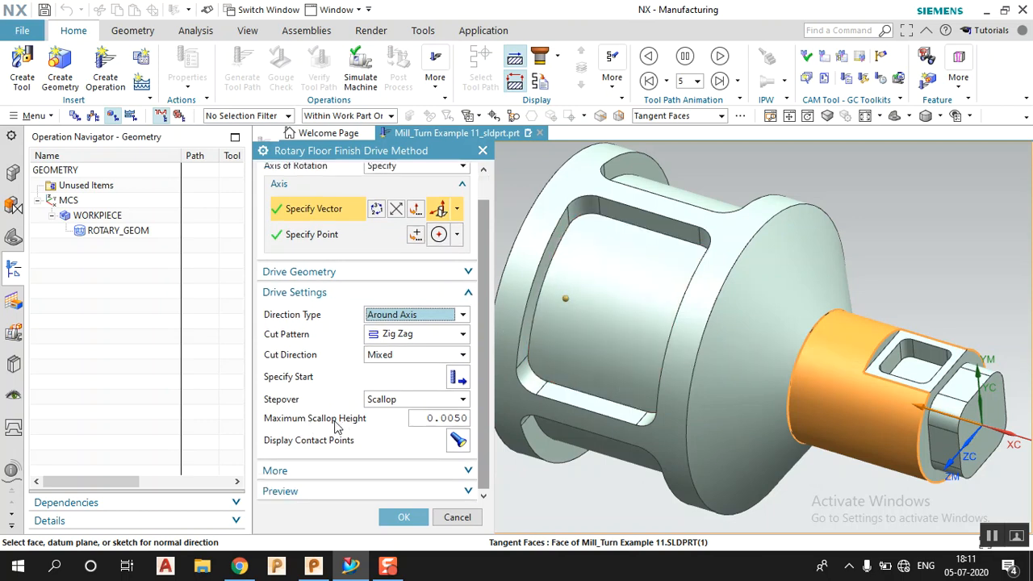
pyautogui.click(453, 442)
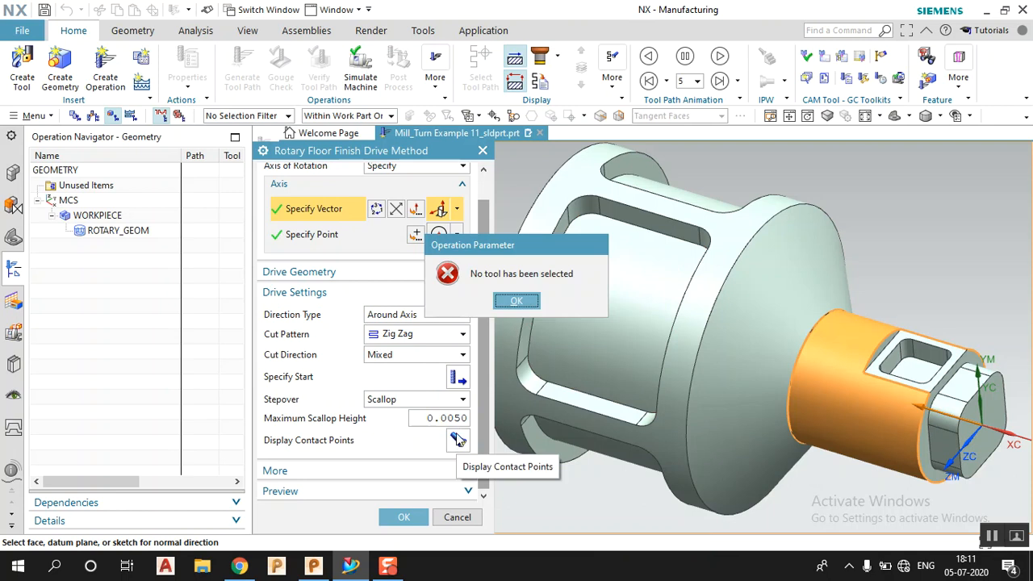
pyautogui.click(515, 301)
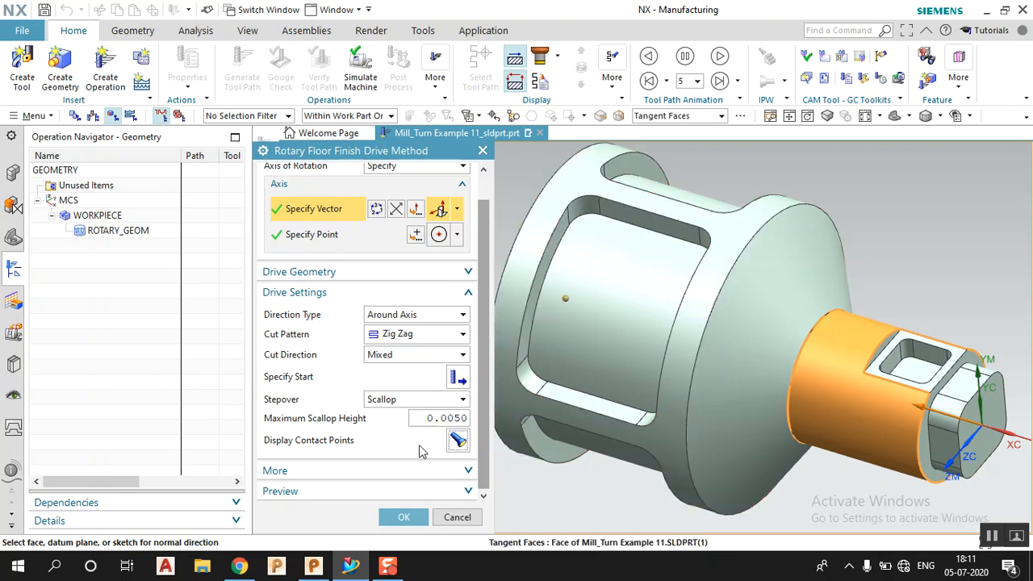
pyautogui.click(403, 517)
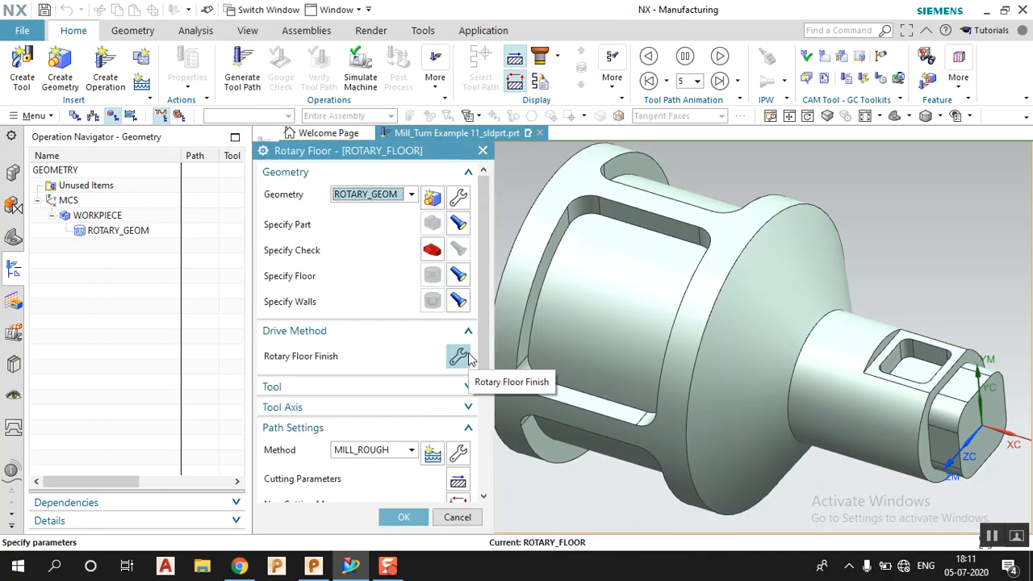
# Step: Create a new mill_rotary tool of the BALL_MILL subtype under GENERIC_MACHINE for the ROTARY_FLOOR operation
pyautogui.click(395, 387)
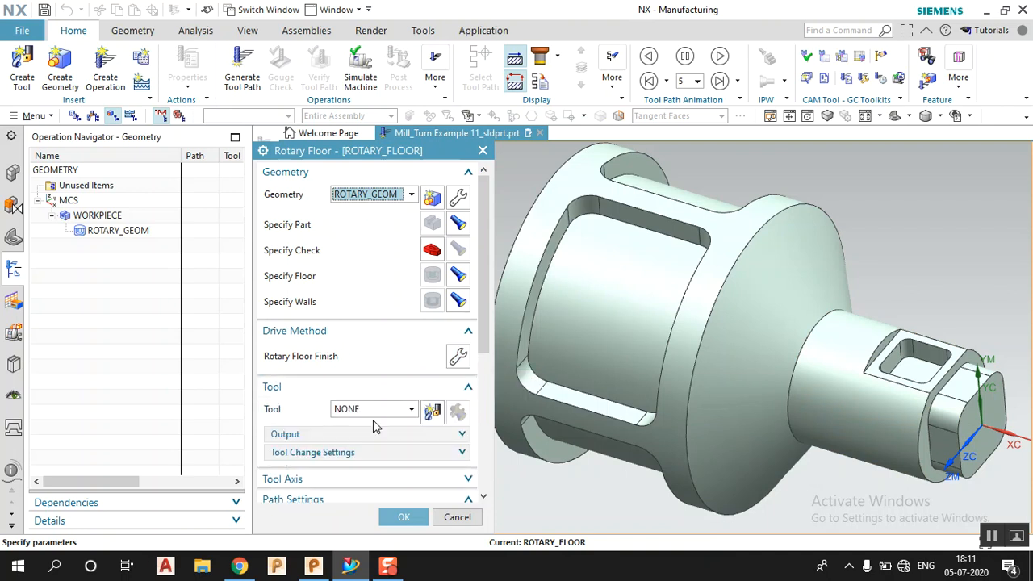
pyautogui.click(408, 412)
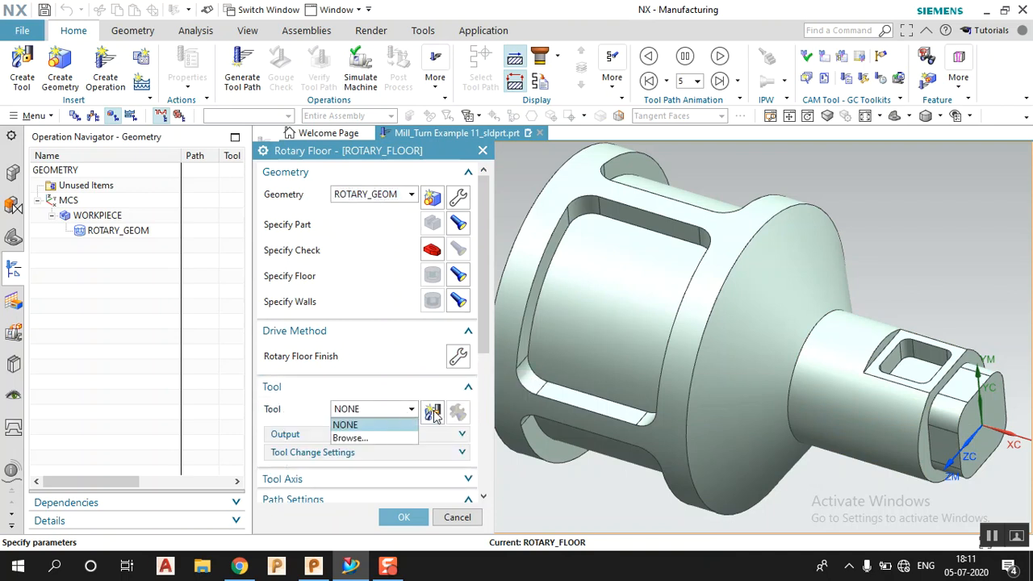
pyautogui.click(432, 412)
pyautogui.click(432, 411)
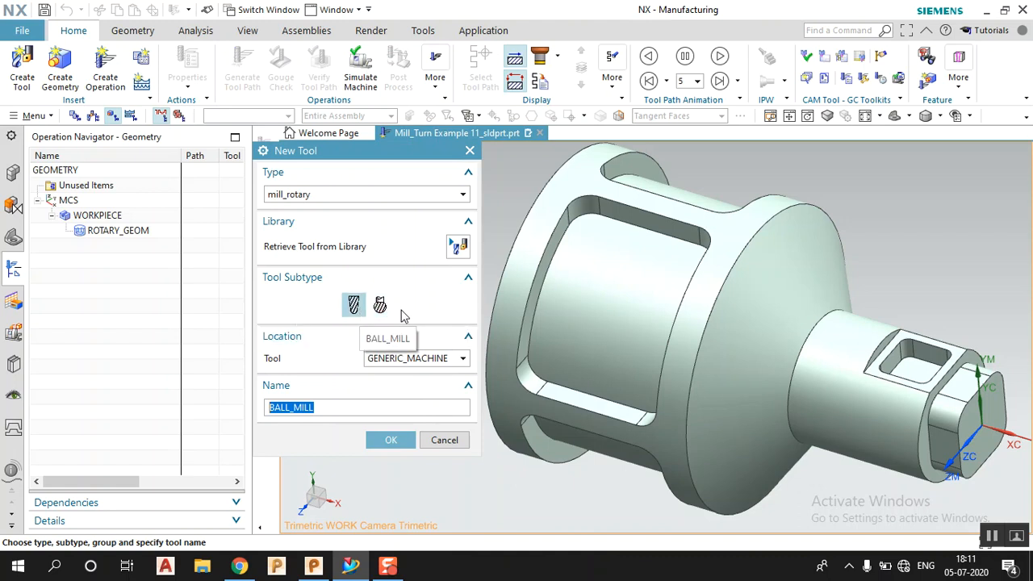
pyautogui.click(354, 307)
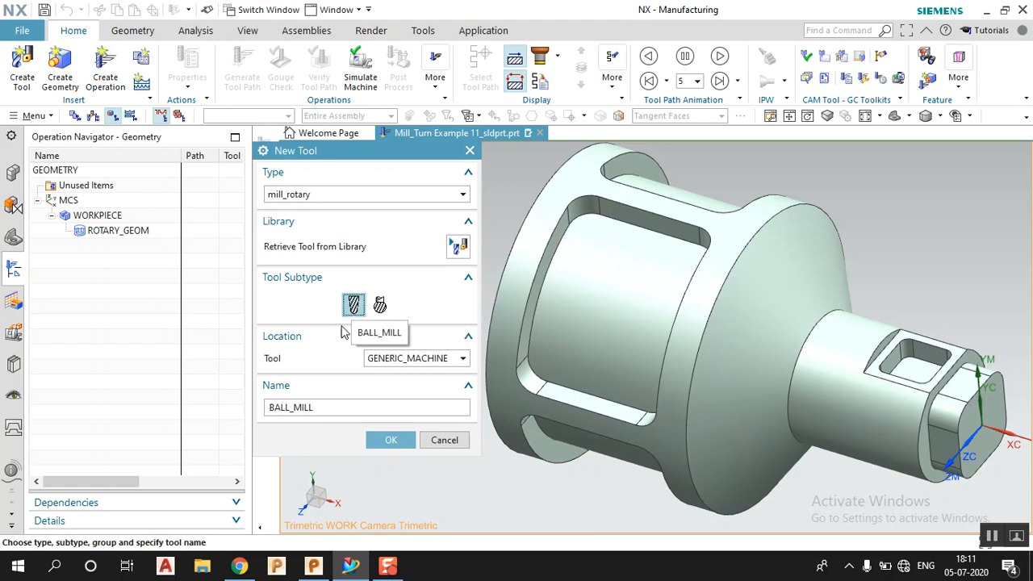
pyautogui.click(392, 440)
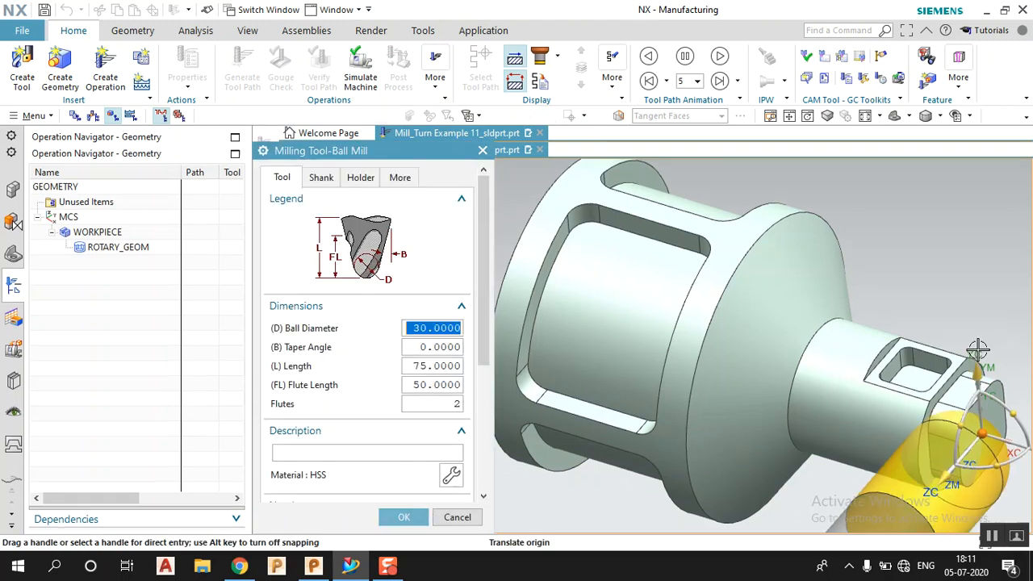
# Step: Rotate the ball mill preview to stand upright along the YM direction, and set its ball diameter to 6
pyautogui.scroll(-4, 997, 412)
pyautogui.scroll(2, 1000, 418)
pyautogui.scroll(2, 1001, 418)
pyautogui.scroll(-3, 678, 368)
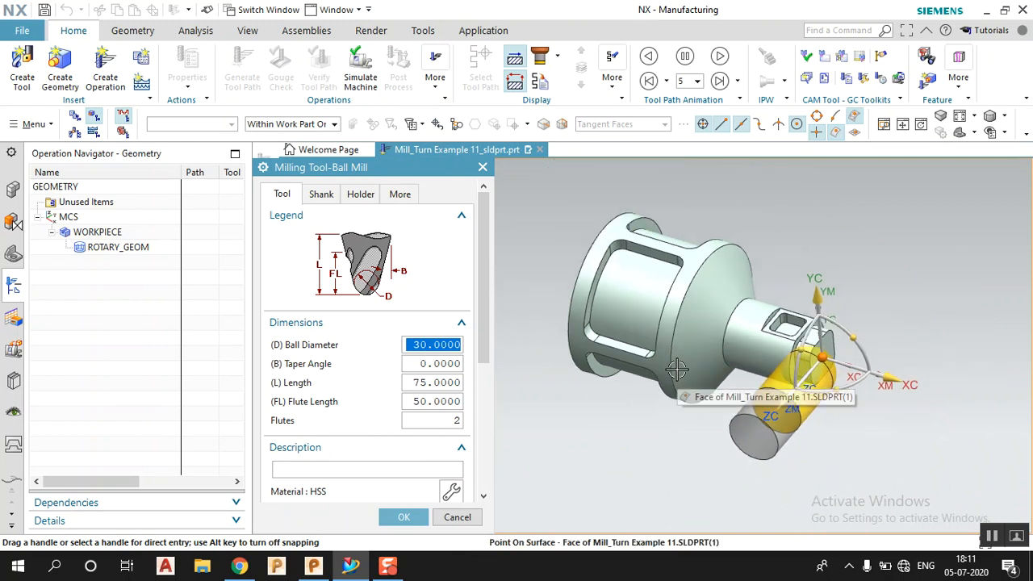
pyautogui.moveTo(812, 341); pyautogui.dragTo(849, 299)
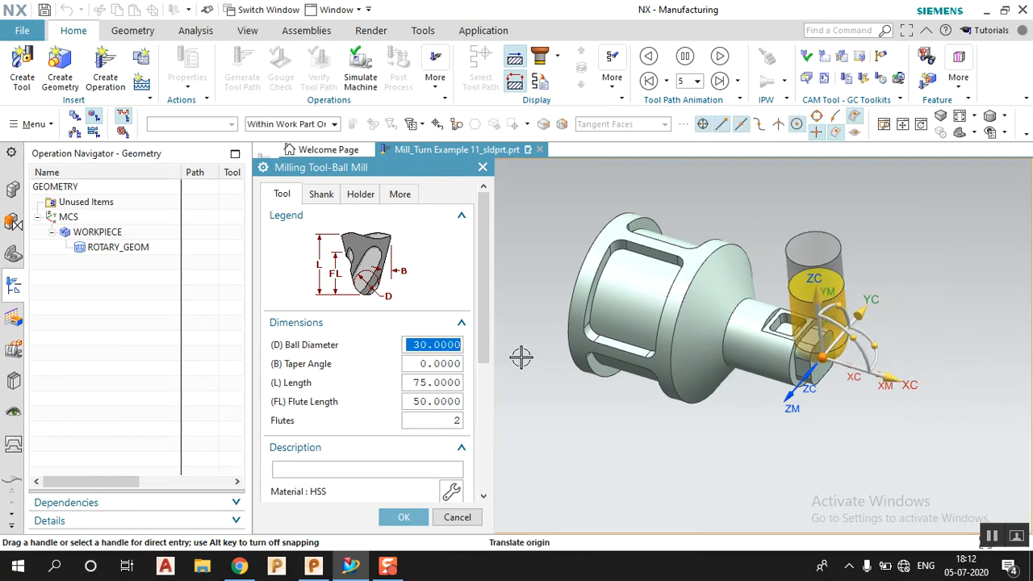
pyautogui.write('6')
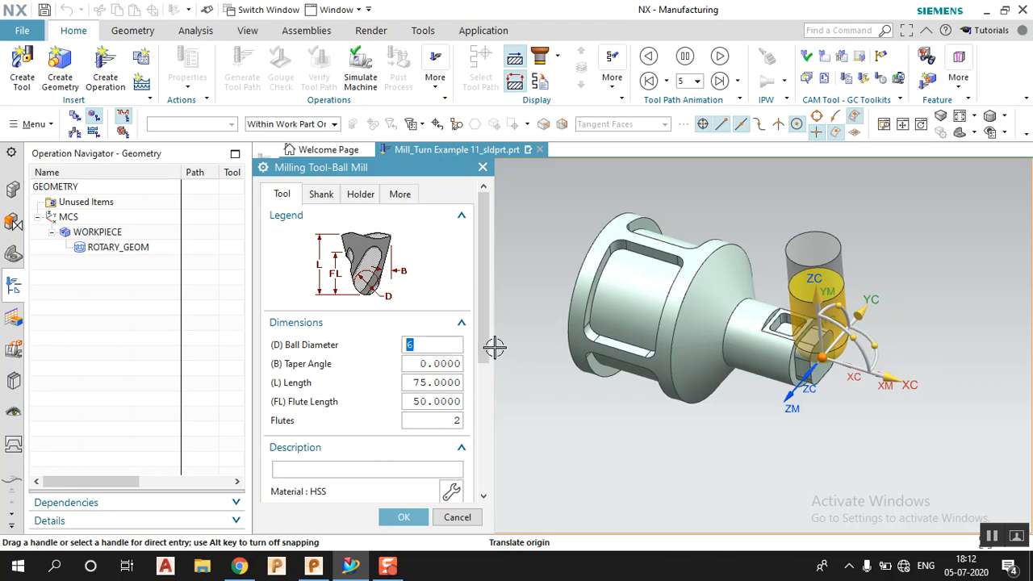
pyautogui.click(432, 363)
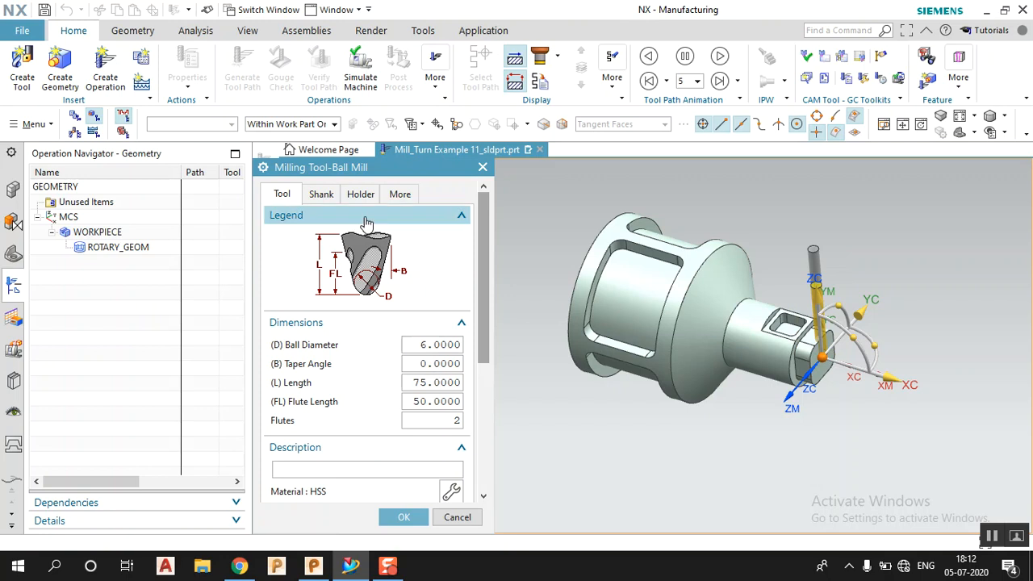
# Step: Define a shank on the ball mill with its default dimensions and accept the tool
pyautogui.click(321, 195)
pyautogui.click(277, 237)
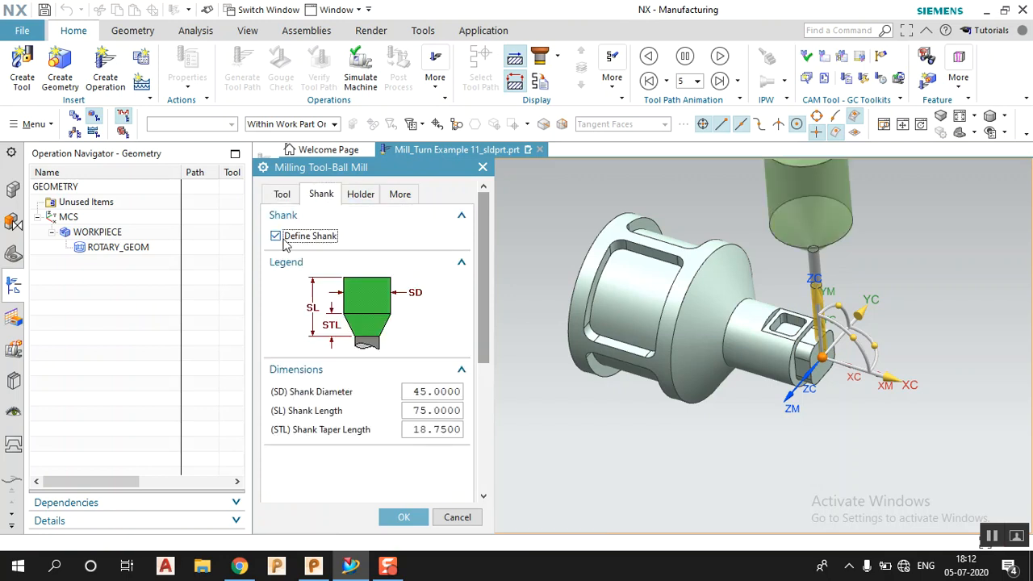
pyautogui.scroll(-2, 751, 392)
pyautogui.moveTo(752, 318); pyautogui.dragTo(747, 342, button='middle')
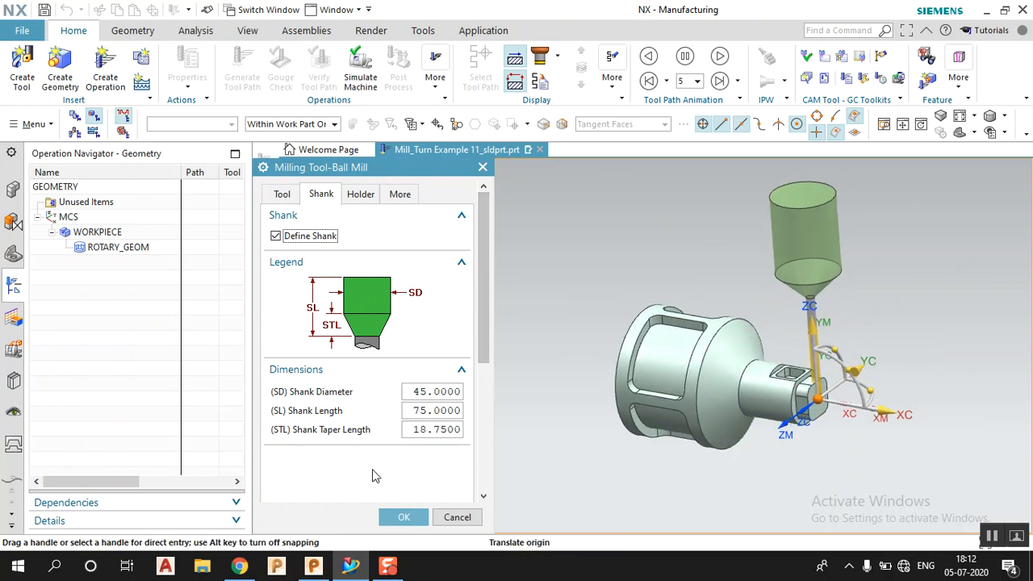
pyautogui.click(403, 517)
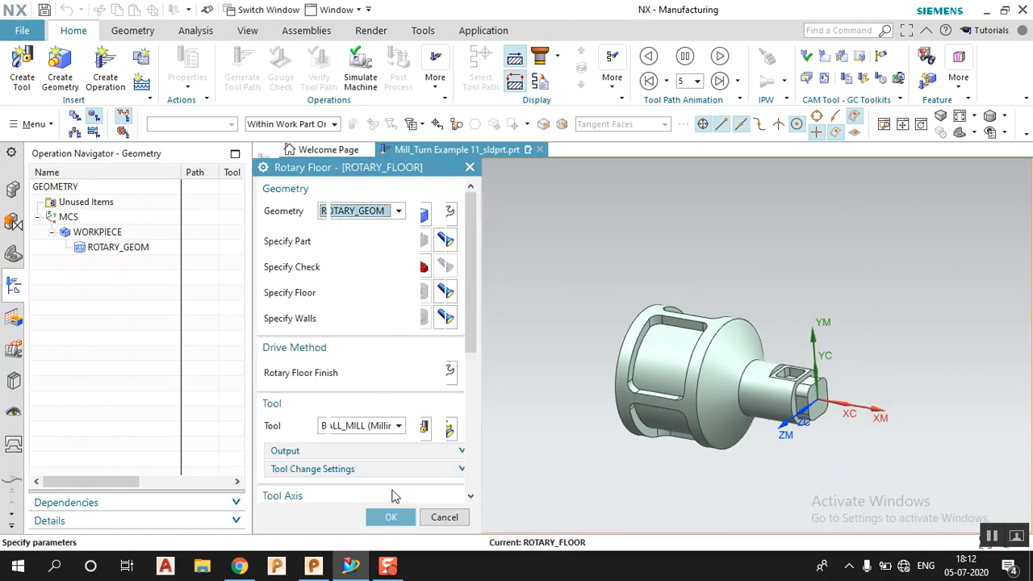
# Step: Review the stepover options of the Rotary Floor Finish drive method, keep Scallop, and accept the settings
pyautogui.scroll(3, 754, 456)
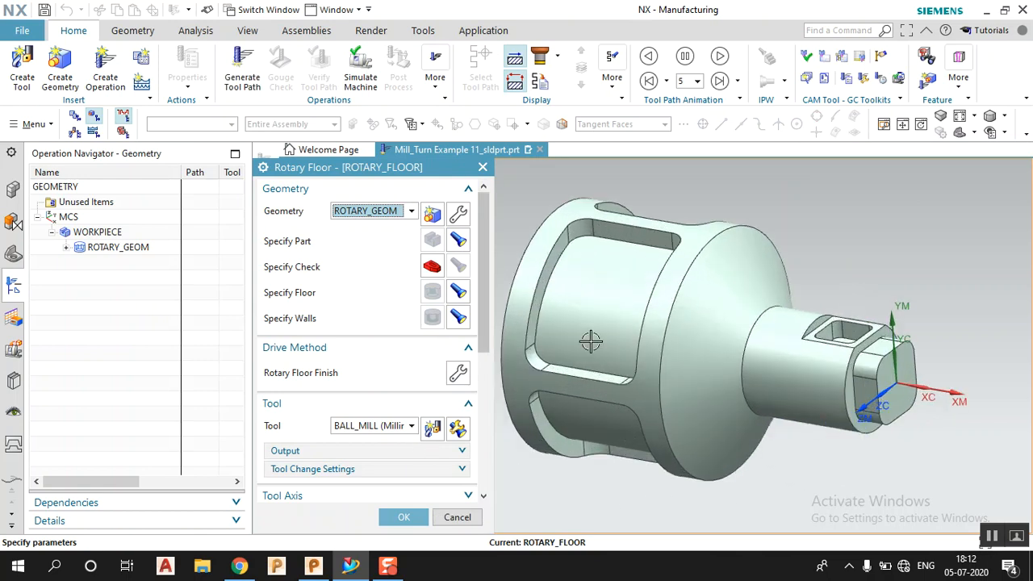
pyautogui.scroll(-5, 395, 381)
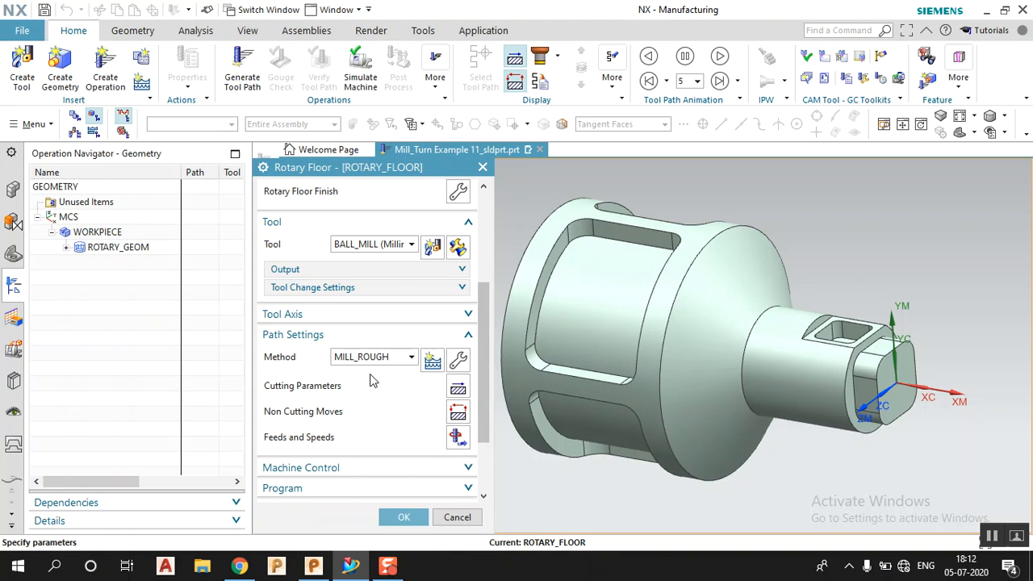
pyautogui.scroll(-2, 371, 381)
pyautogui.scroll(4, 372, 384)
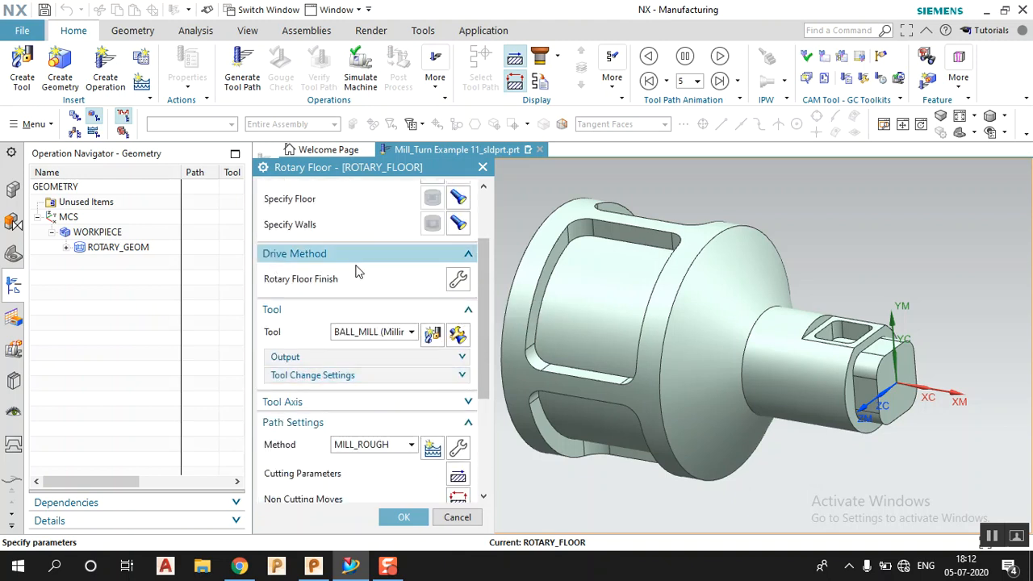
pyautogui.click(458, 280)
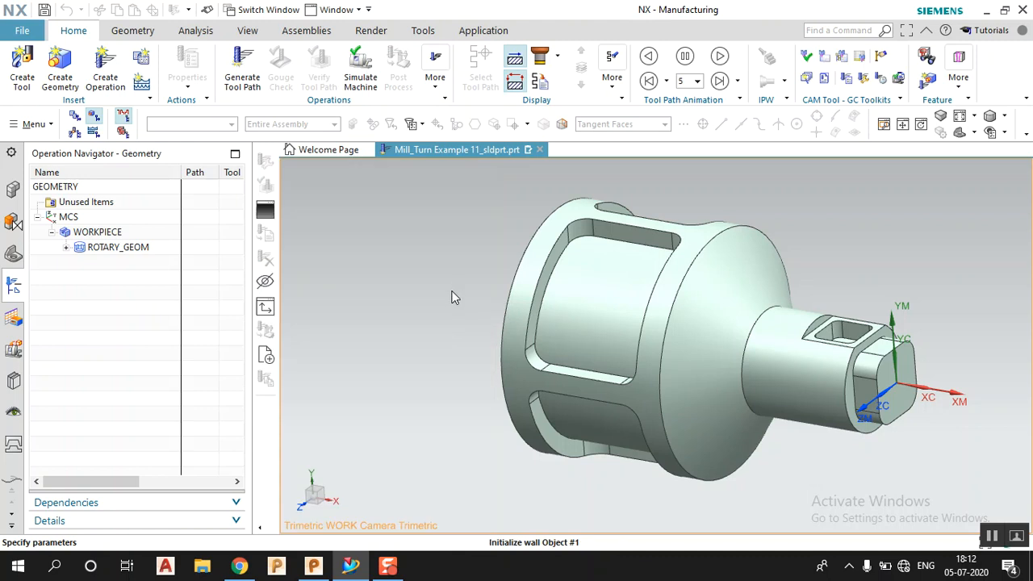
pyautogui.scroll(-1, 401, 364)
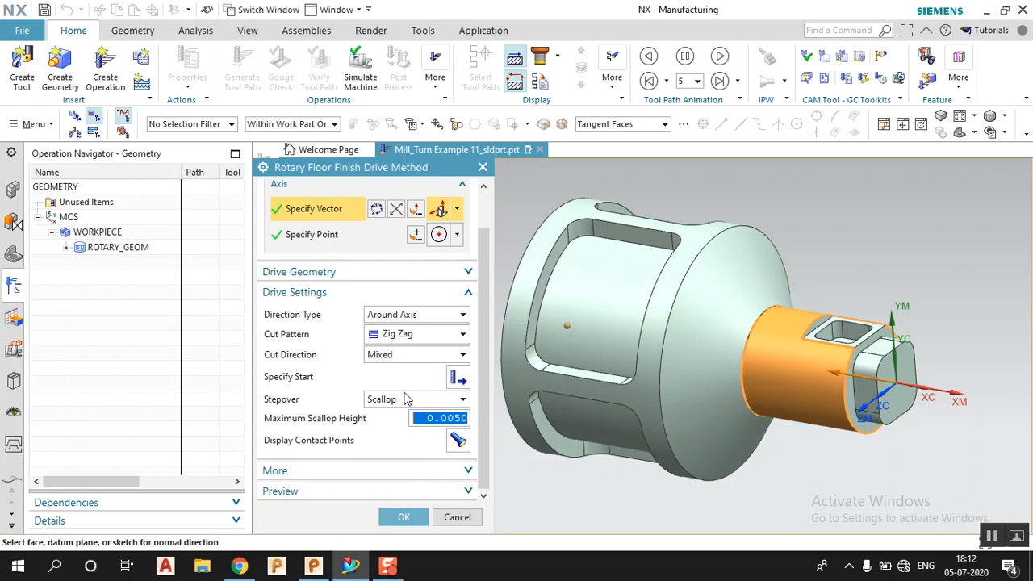
pyautogui.click(426, 399)
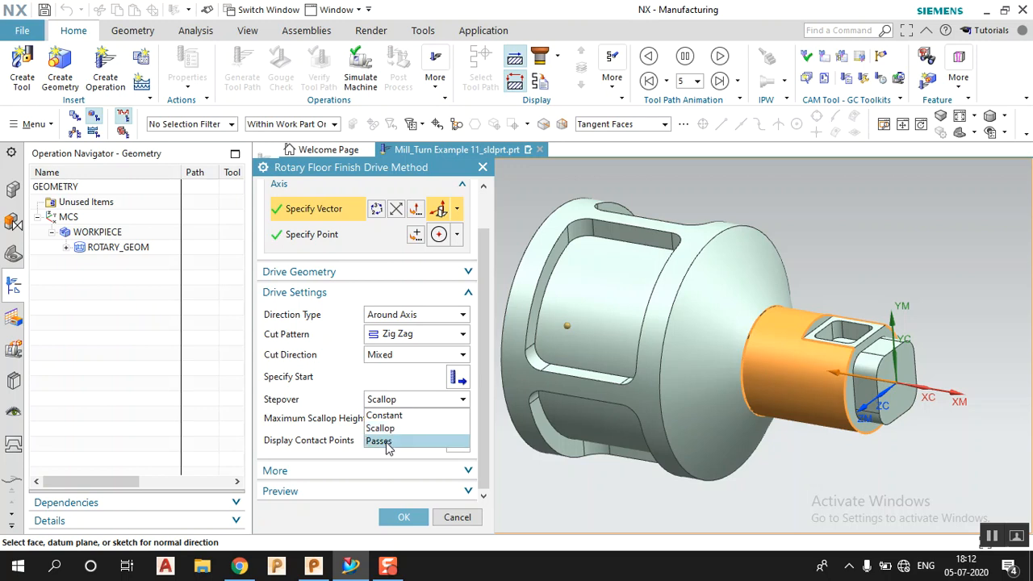
pyautogui.click(342, 419)
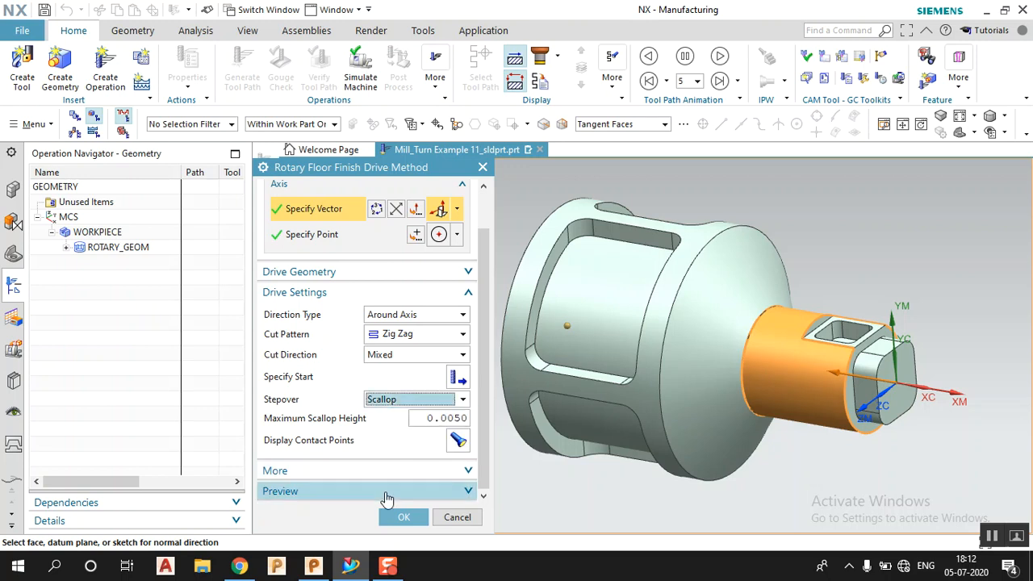
pyautogui.click(400, 515)
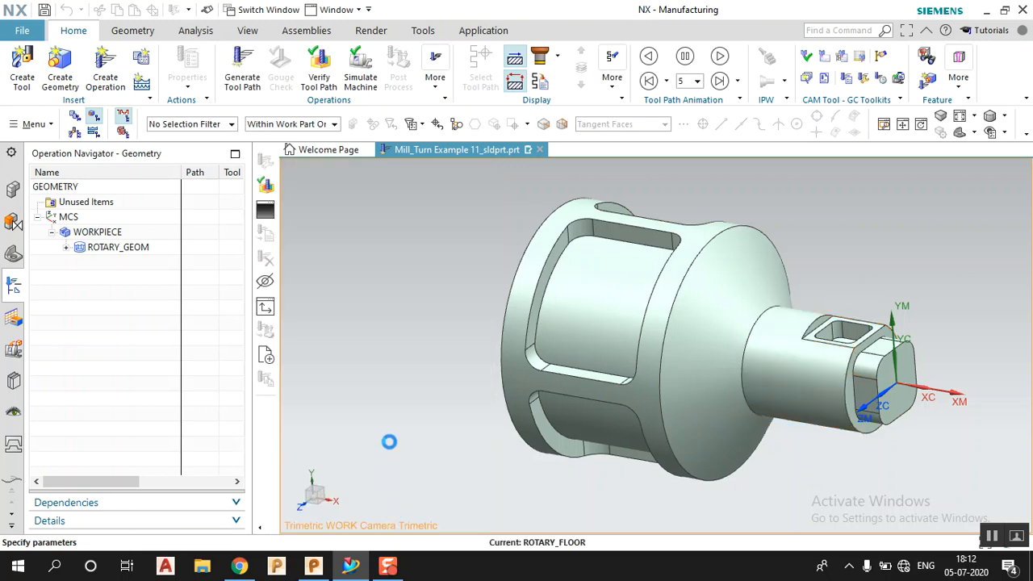
# Step: Generate the ROTARY_FLOOR tool path and examine its zigzag passes closely on the pocket floor
pyautogui.scroll(-5, 390, 435)
pyautogui.click(331, 481)
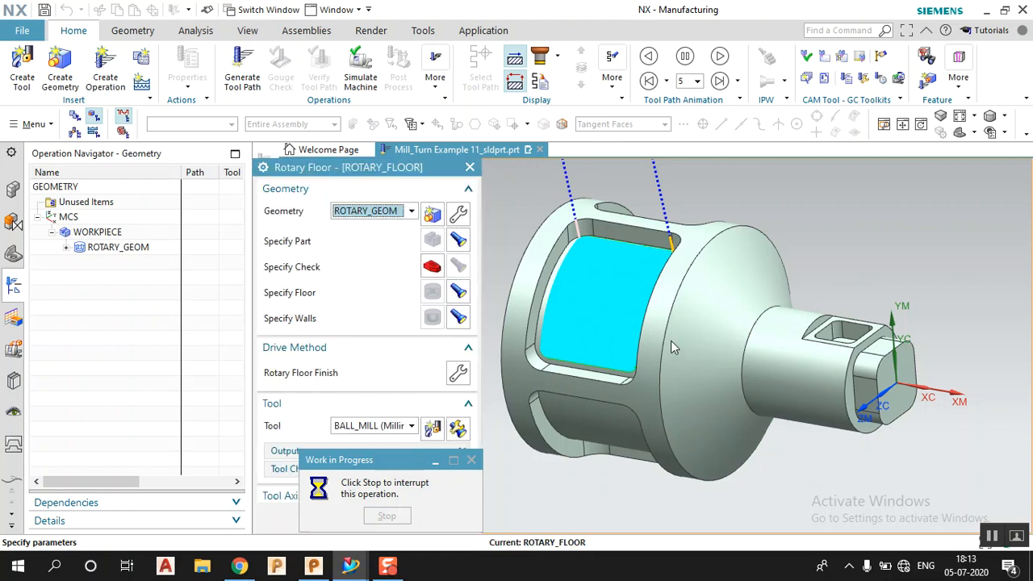
pyautogui.scroll(4, 595, 293)
pyautogui.moveTo(602, 292); pyautogui.dragTo(592, 275, button='middle')
pyautogui.scroll(5, 583, 272)
pyautogui.scroll(-4, 572, 299)
pyautogui.scroll(5, 589, 263)
pyautogui.scroll(-5, 634, 482)
pyautogui.scroll(6, 622, 276)
pyautogui.scroll(1, 599, 274)
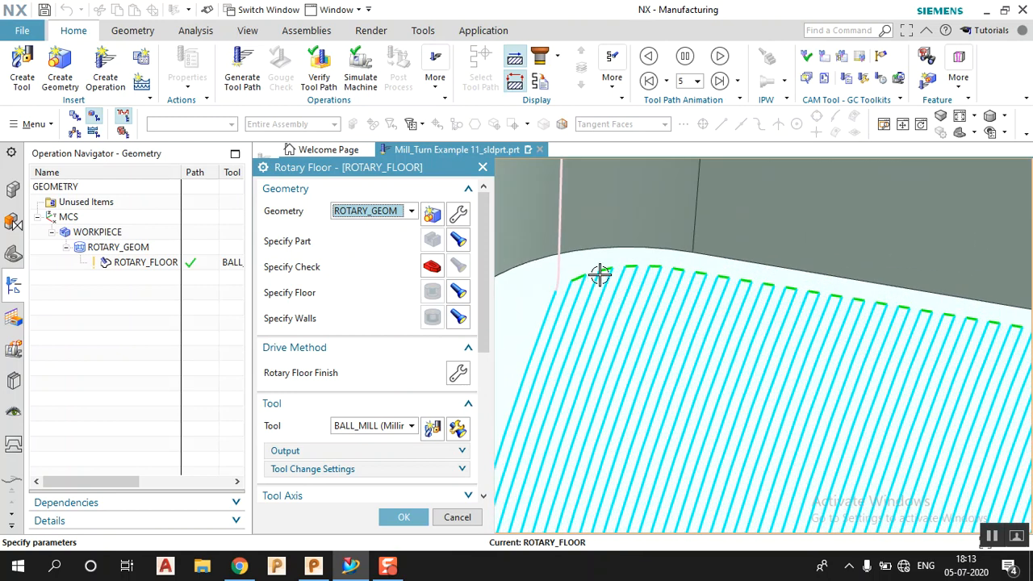
# Step: Set the drive method's stepover to Constant with a maximum distance of 30 % of the tool, display the contact points, and accept
pyautogui.click(458, 372)
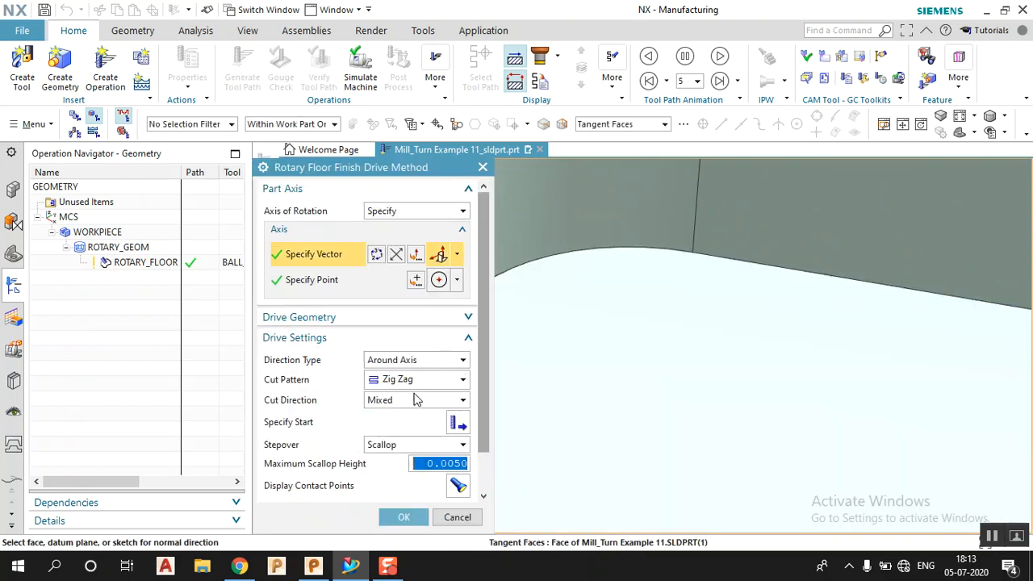
pyautogui.scroll(-1, 415, 400)
pyautogui.click(390, 401)
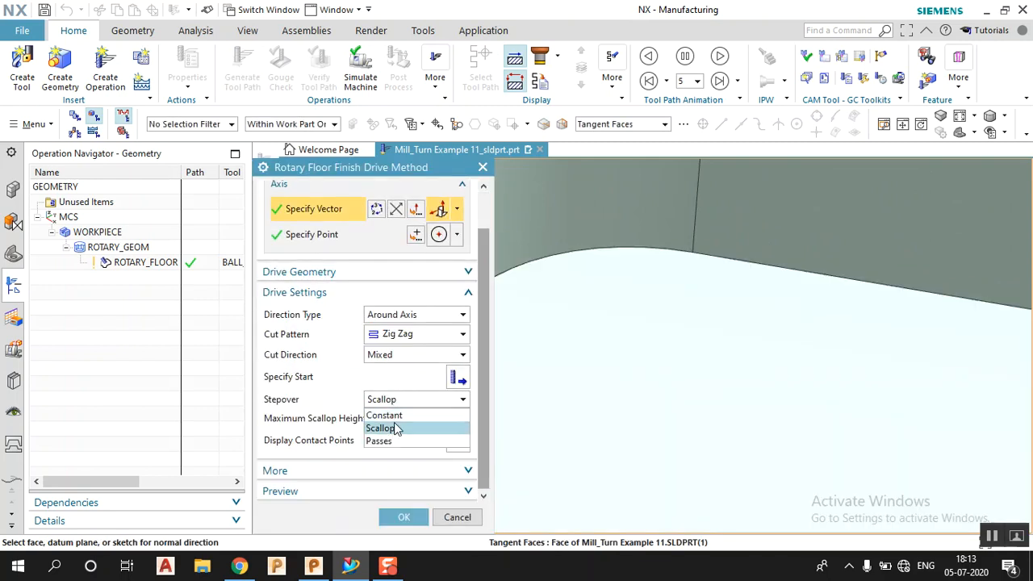
pyautogui.click(391, 415)
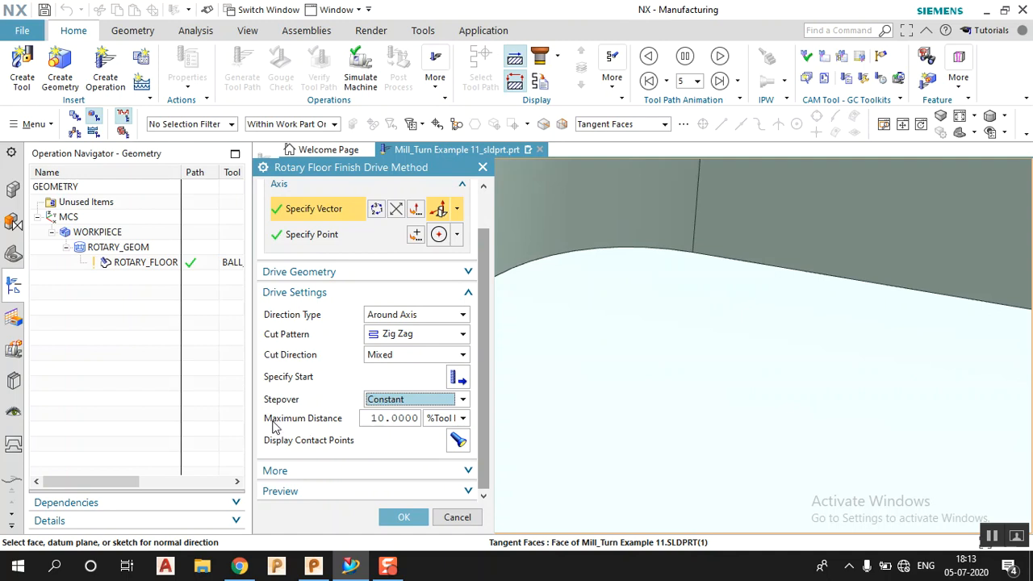
pyautogui.doubleClick(392, 419)
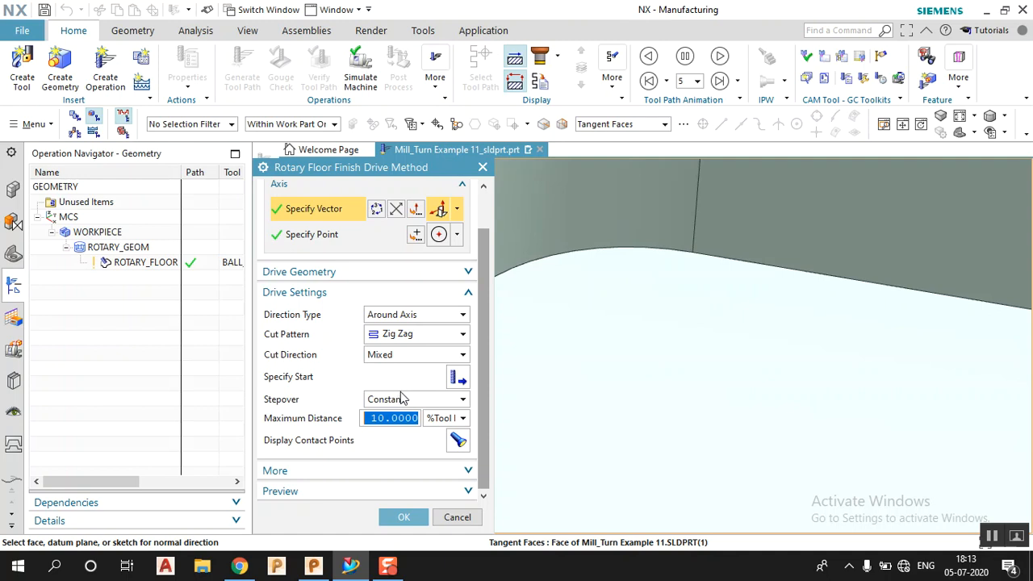
pyautogui.write('30')
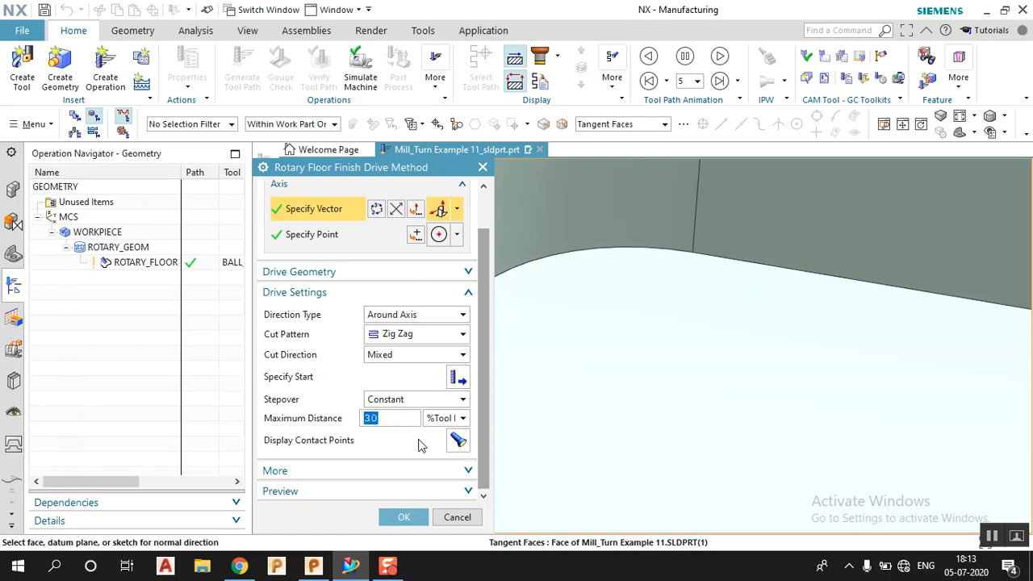
pyautogui.click(457, 440)
pyautogui.moveTo(761, 357); pyautogui.dragTo(787, 348, button='middle')
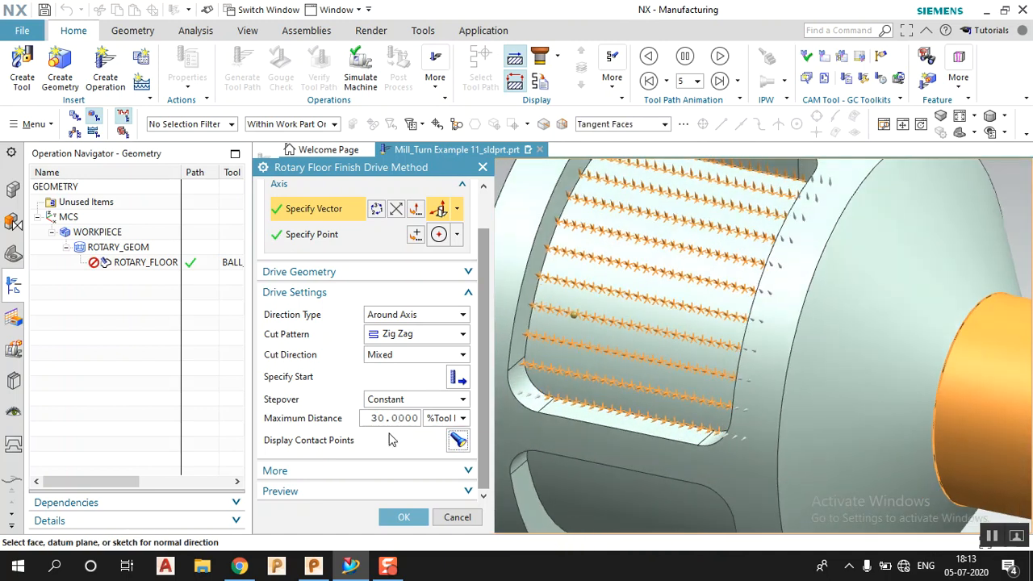
pyautogui.click(395, 517)
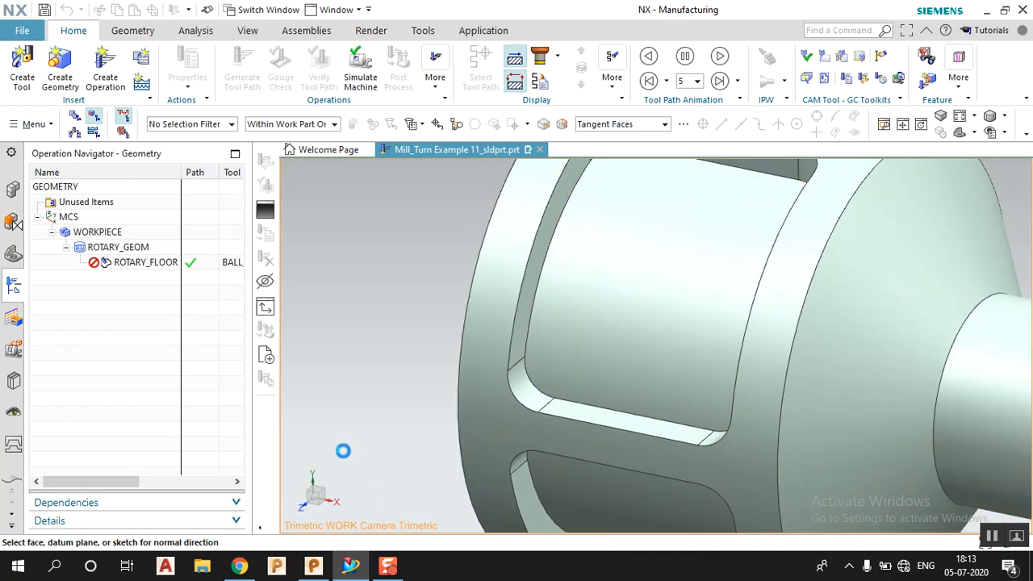
# Step: Regenerate the ROTARY_FLOOR tool path with the constant stepover and inspect it on the pocket floor
pyautogui.scroll(-8, 342, 452)
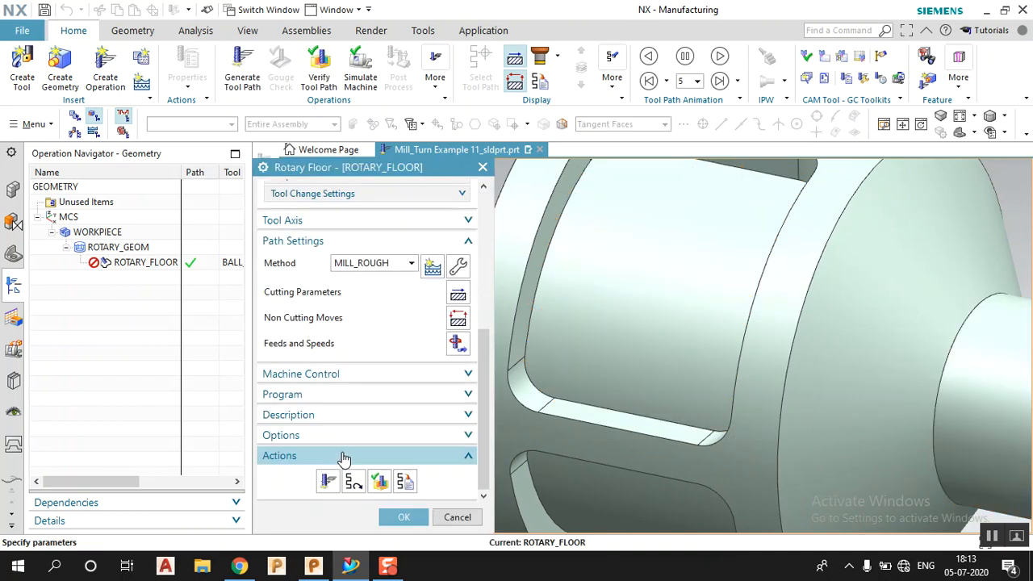
pyautogui.click(327, 480)
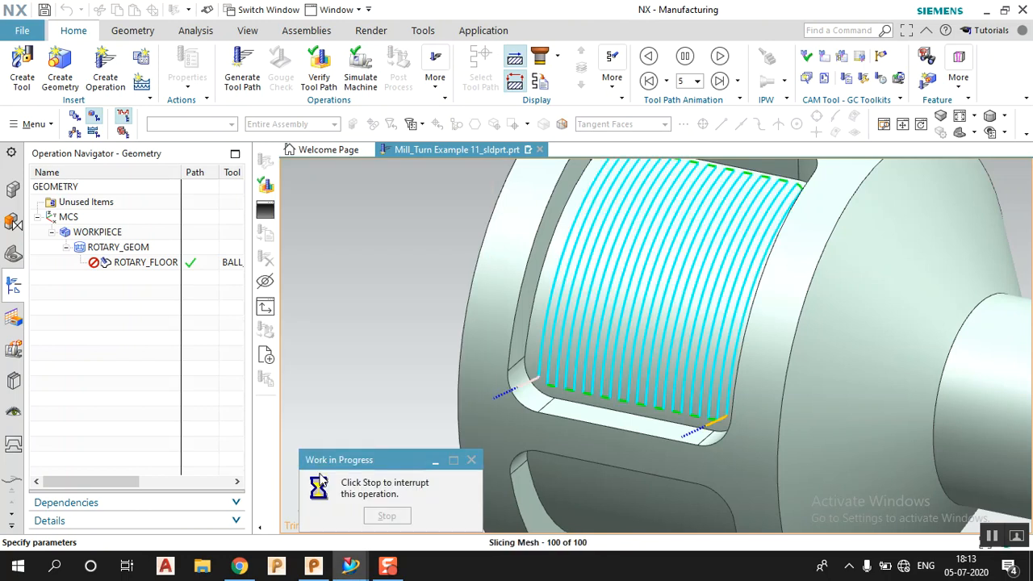
pyautogui.moveTo(683, 417)
pyautogui.mouseDown(button='middle')
pyautogui.moveTo(704, 392)
pyautogui.moveTo(728, 394)
pyautogui.moveTo(696, 392)
pyautogui.moveTo(686, 467)
pyautogui.moveTo(707, 417)
pyautogui.moveTo(693, 427)
pyautogui.mouseUp(button='middle')
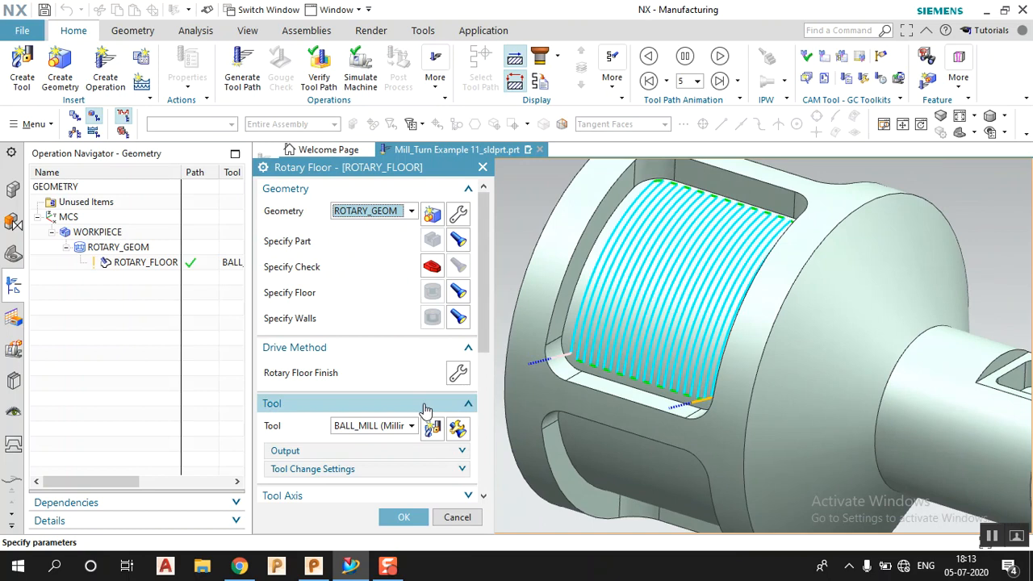
# Step: Set the Rotary Floor Finish drive method's direction type to Along Axis and accept the settings
pyautogui.click(457, 374)
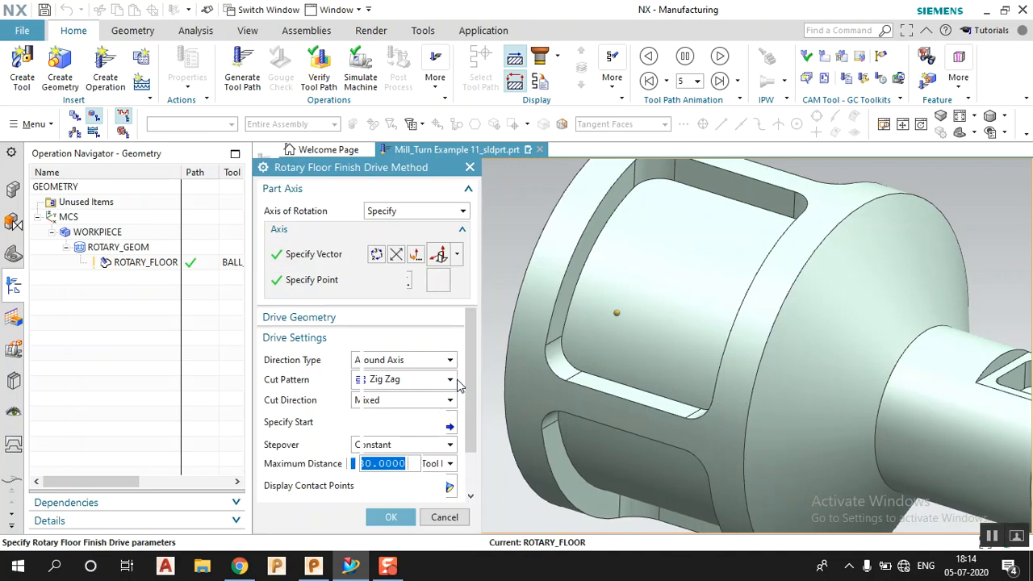
pyautogui.click(414, 363)
pyautogui.click(412, 392)
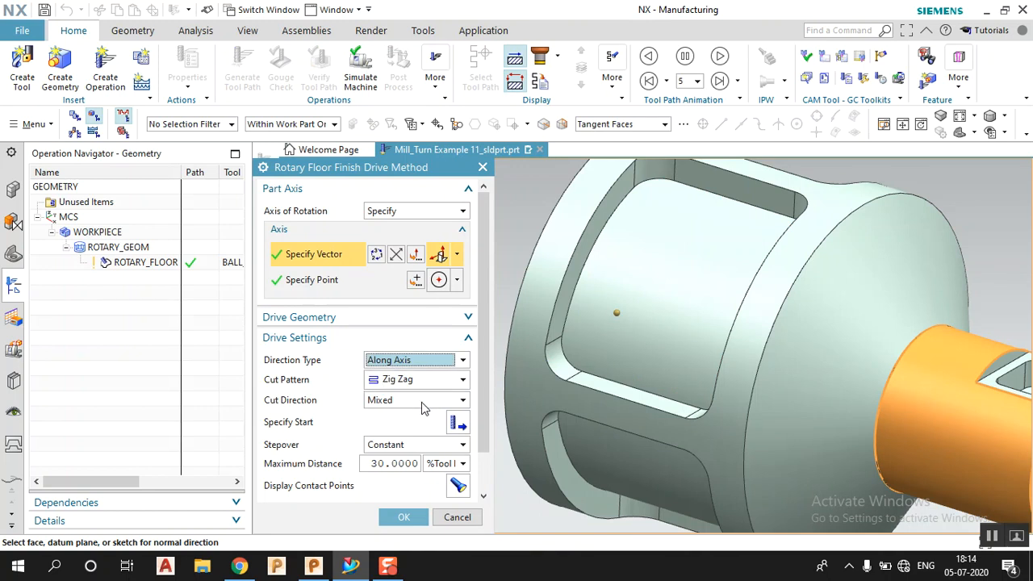
pyautogui.scroll(-2, 403, 494)
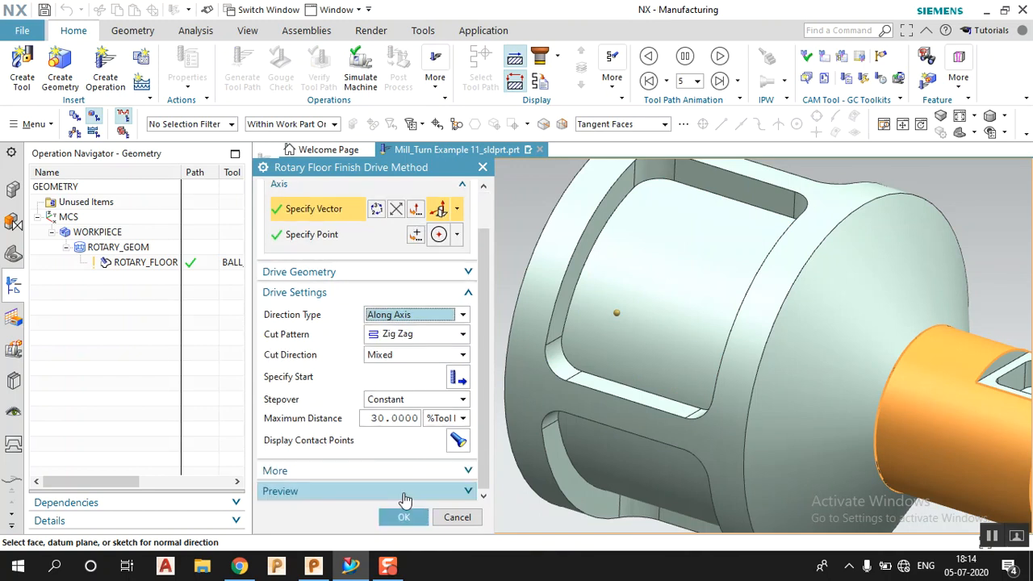
pyautogui.click(404, 517)
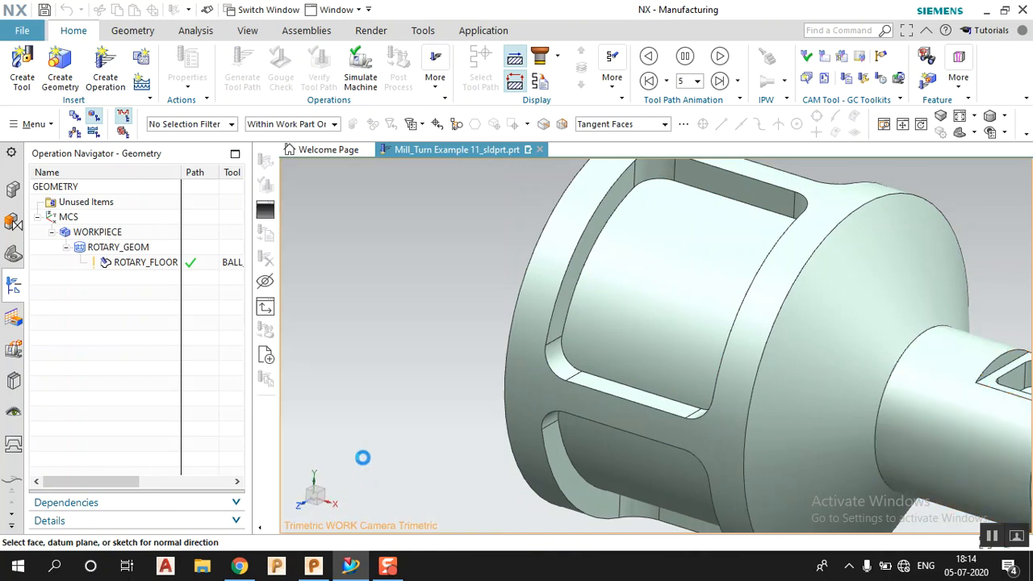
# Step: Regenerate the ROTARY_FLOOR tool path with the along-axis direction and inspect its passes on the pocket floor
pyautogui.scroll(-5, 362, 460)
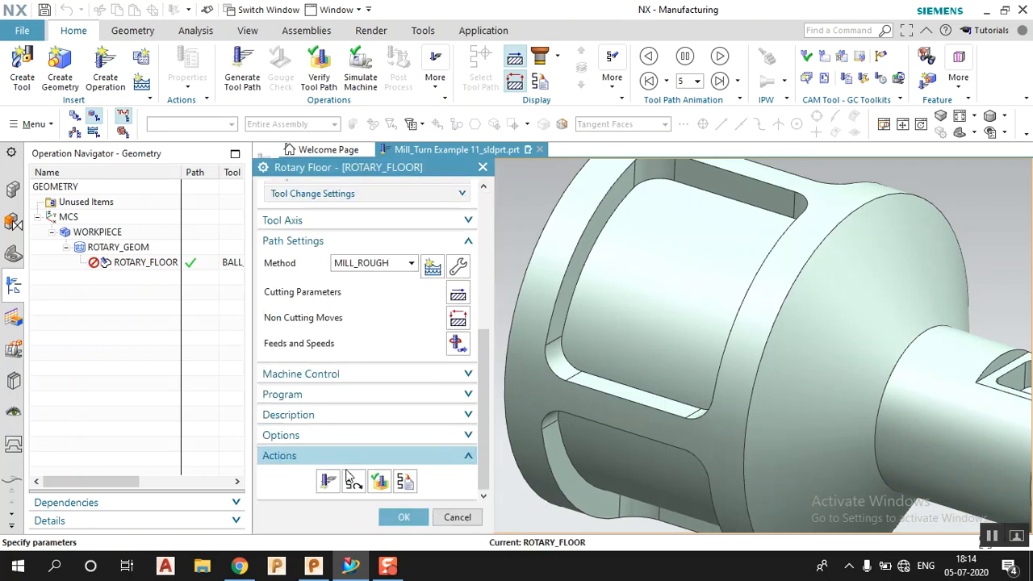
pyautogui.click(330, 482)
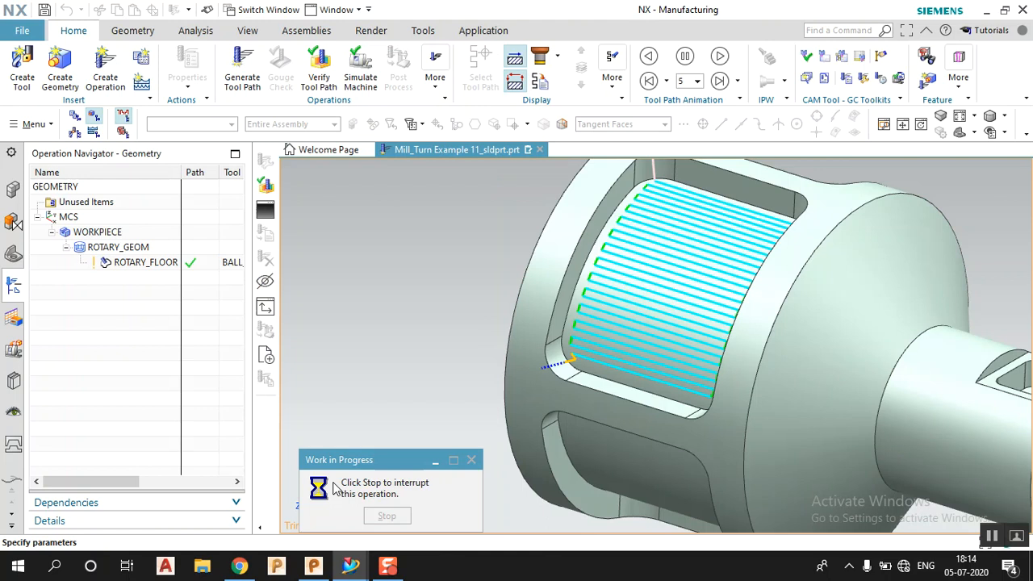
pyautogui.moveTo(686, 330)
pyautogui.mouseDown(button='middle')
pyautogui.moveTo(675, 334)
pyautogui.moveTo(691, 321)
pyautogui.moveTo(683, 314)
pyautogui.mouseUp(button='middle')
pyautogui.hotkey('ctrl', 'f')
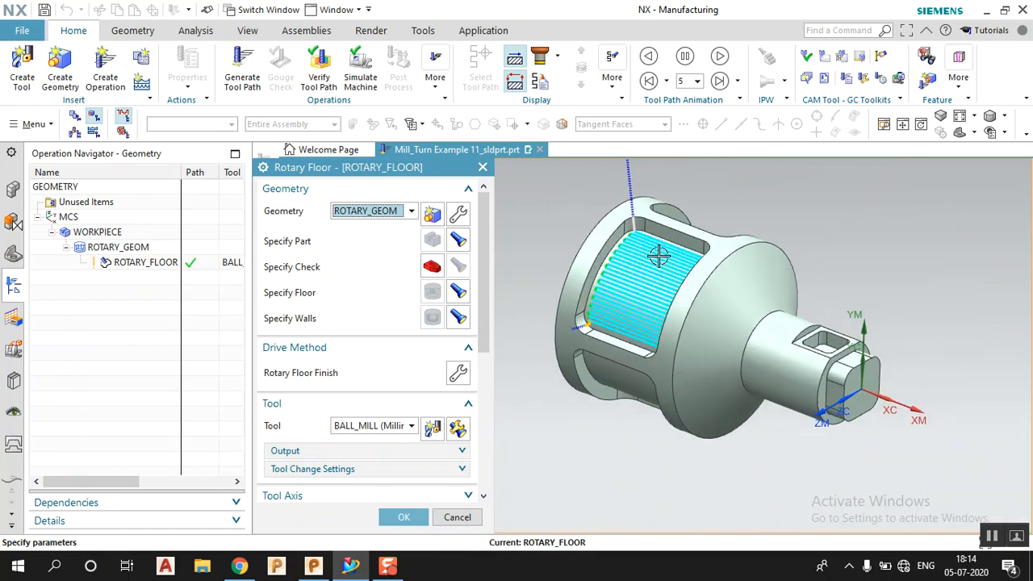
# Step: Verify the ROTARY_FLOOR tool path by replaying the tool motion at animation speed 4, raise the speed to 6, and close the visualization
pyautogui.scroll(-6, 326, 444)
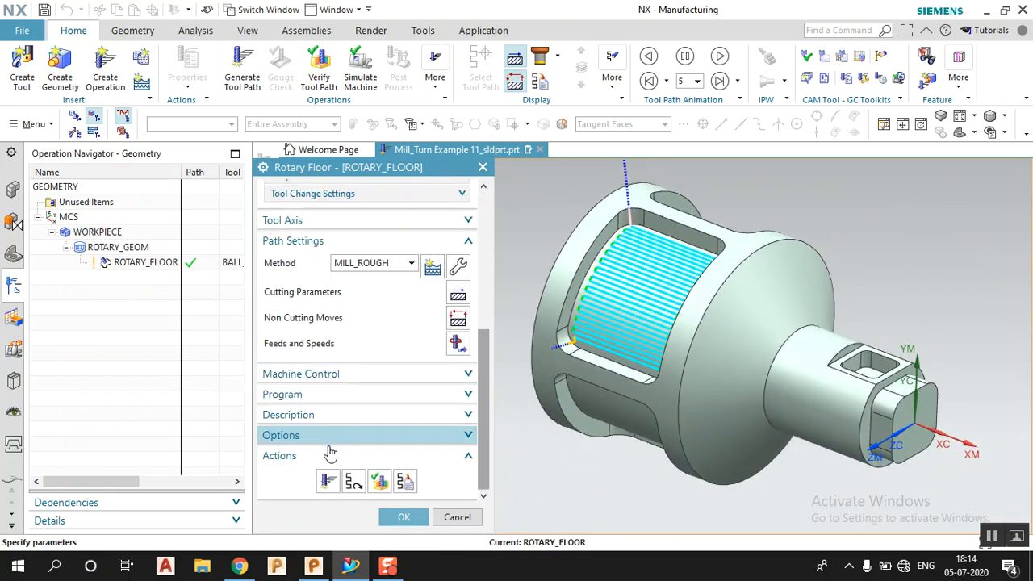
pyautogui.click(379, 480)
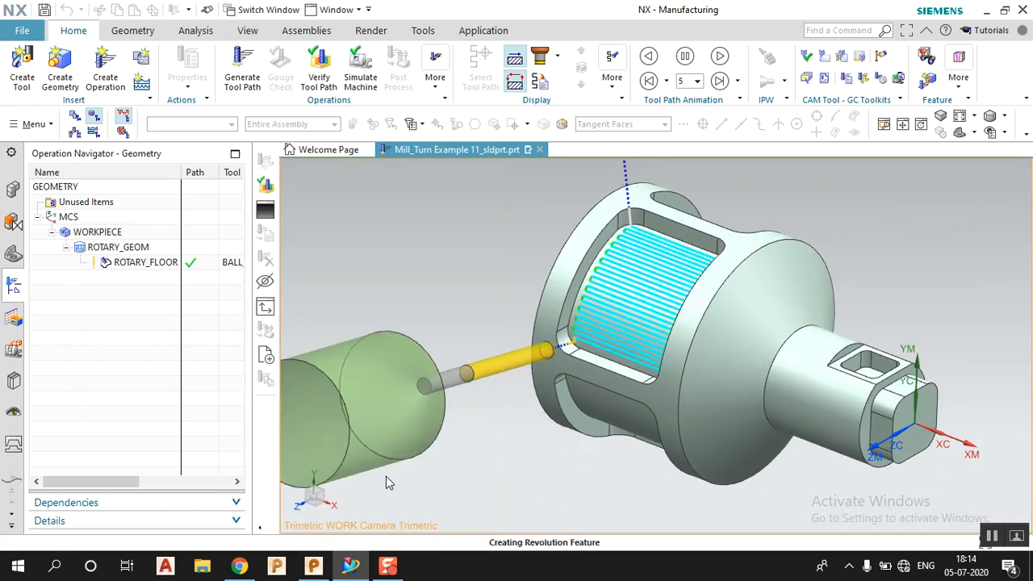
pyautogui.scroll(-3, 588, 303)
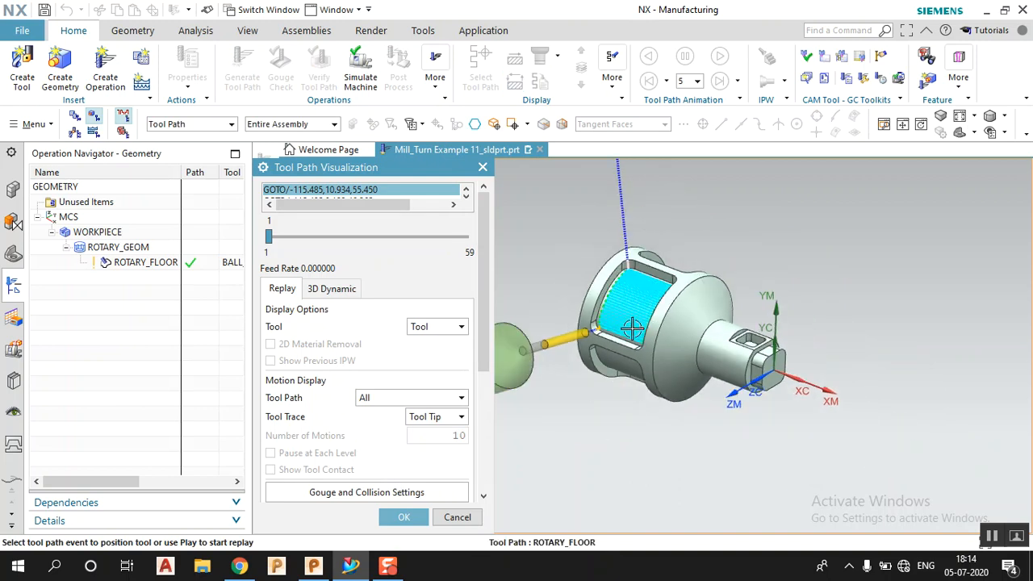
pyautogui.scroll(-7, 379, 379)
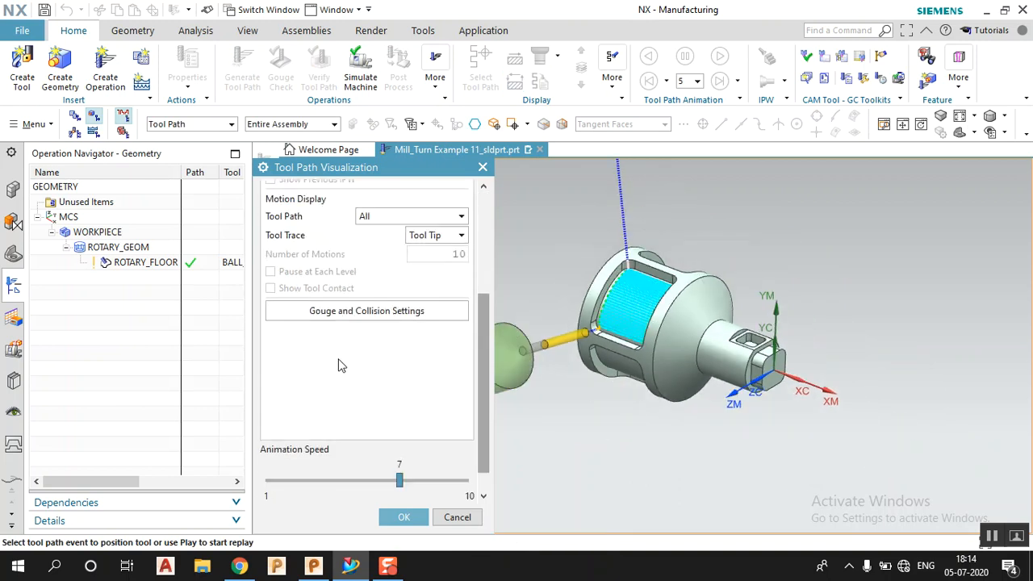
pyautogui.click(400, 453)
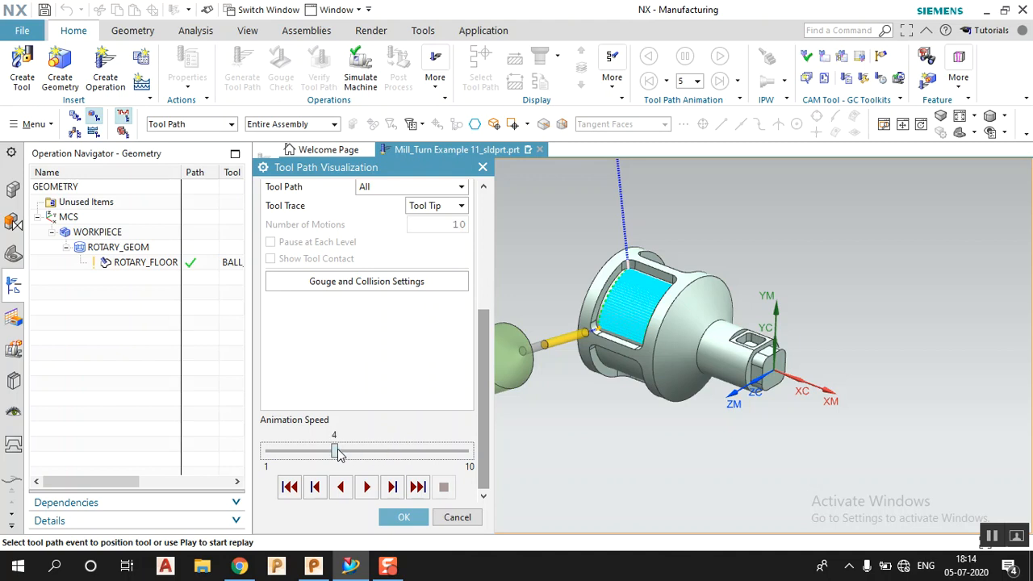
pyautogui.click(367, 487)
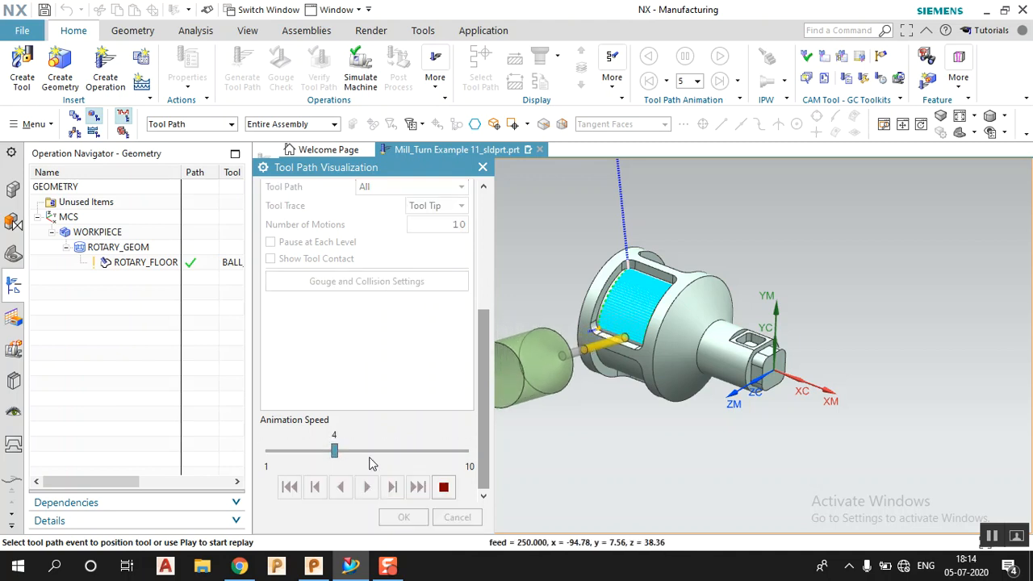
pyautogui.moveTo(361, 454); pyautogui.dragTo(379, 456)
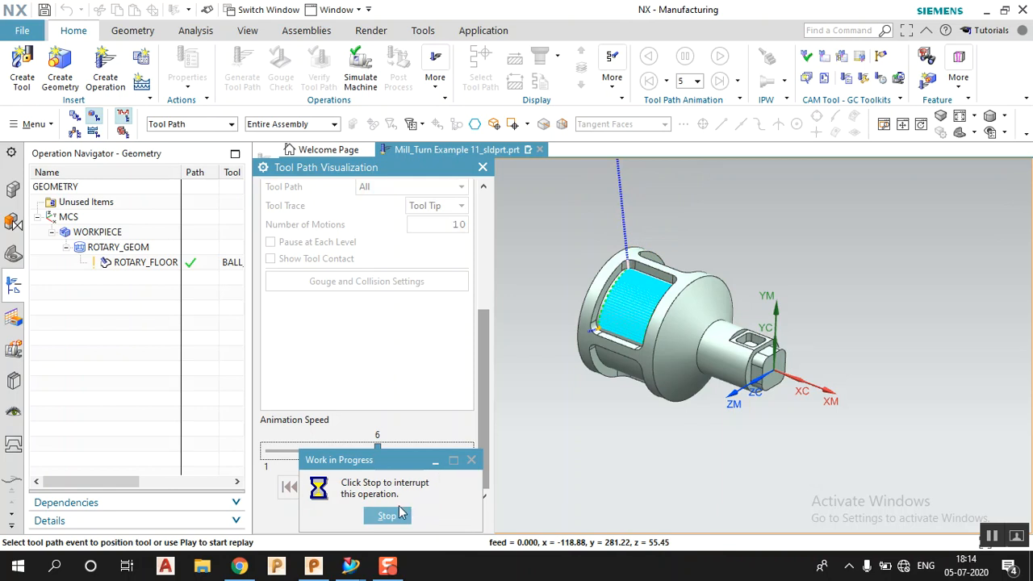
pyautogui.click(404, 511)
pyautogui.click(396, 516)
# Step: Review the tool axis lead angle, minimum lead angle and fan distance, and accept the ROTARY_FLOOR operation
pyautogui.scroll(1, 386, 336)
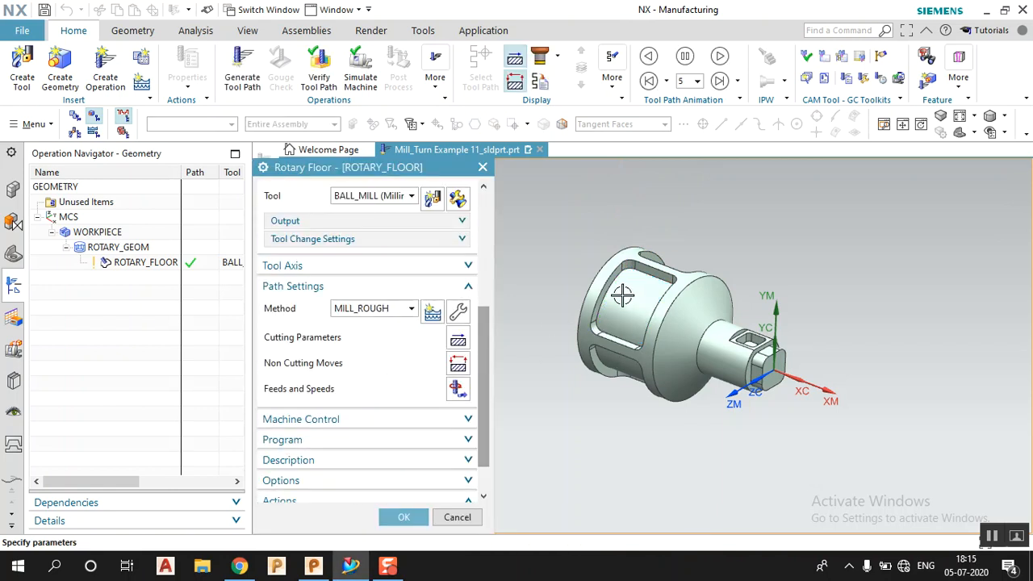
pyautogui.scroll(3, 635, 290)
pyautogui.click(400, 271)
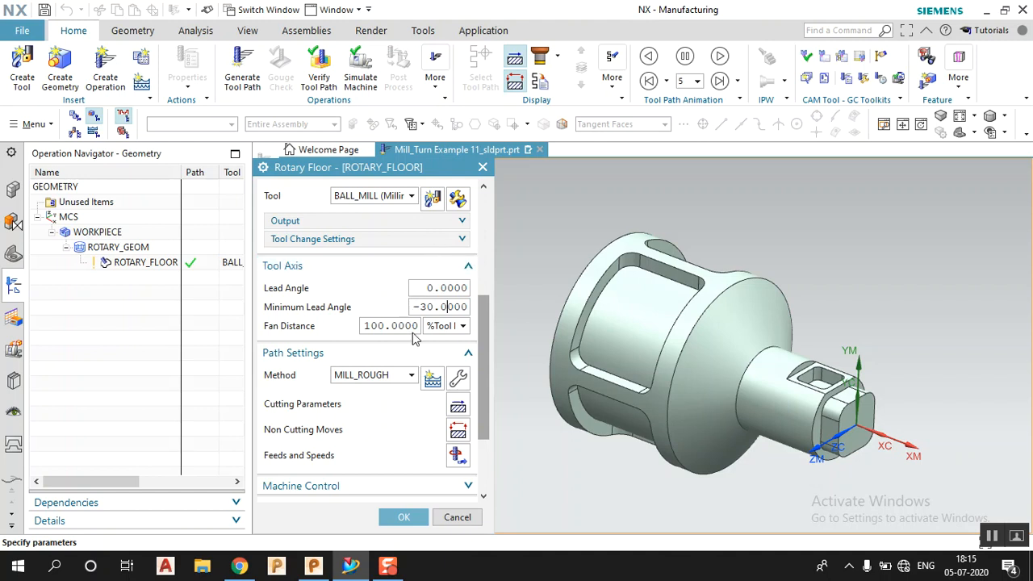
pyautogui.scroll(-3, 414, 335)
pyautogui.scroll(8, 411, 339)
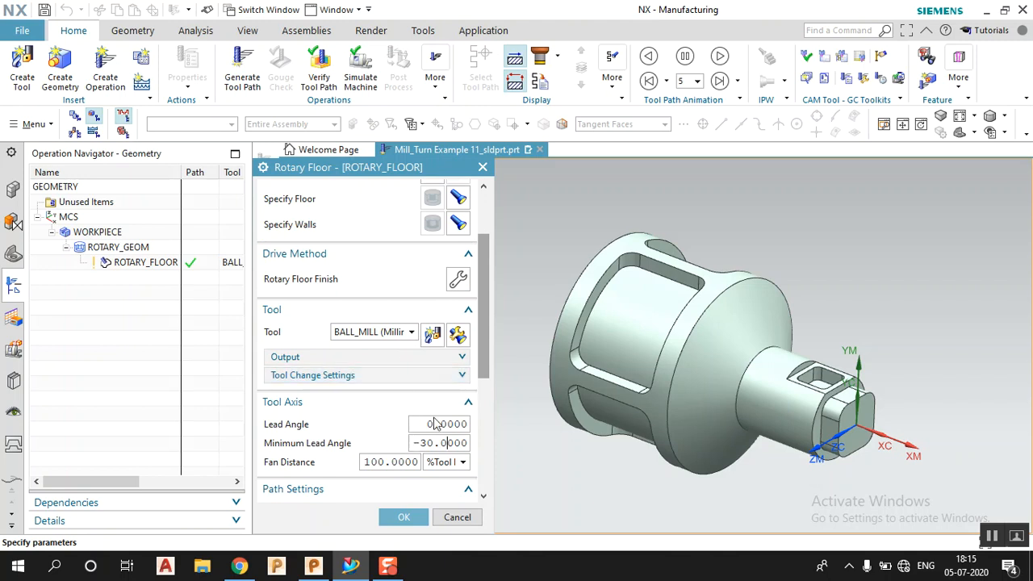
pyautogui.click(468, 404)
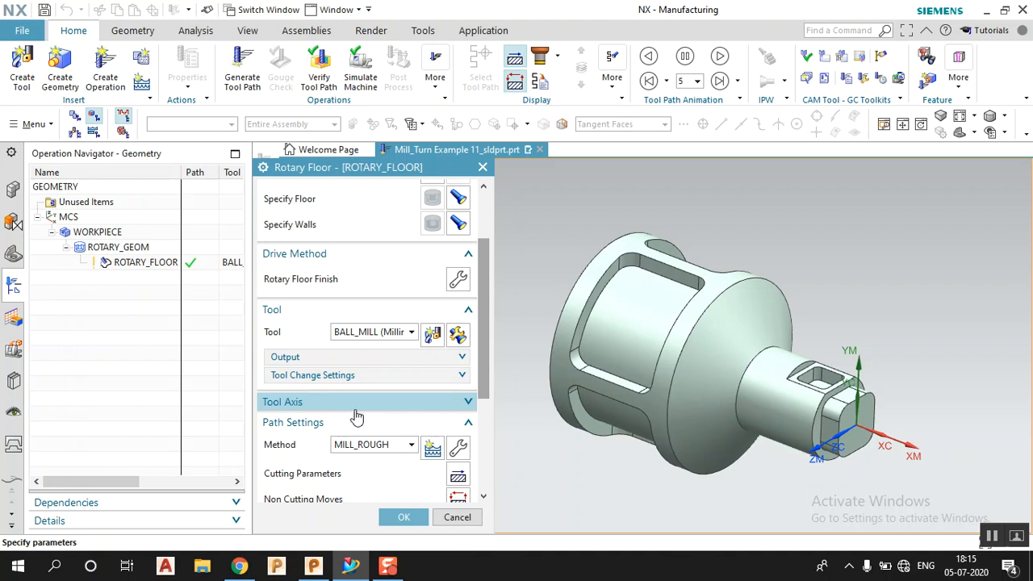
pyautogui.click(403, 517)
# Step: Display the finished ROTARY_FLOOR tool path on the part, examine it, and clear the selection
pyautogui.click(148, 253)
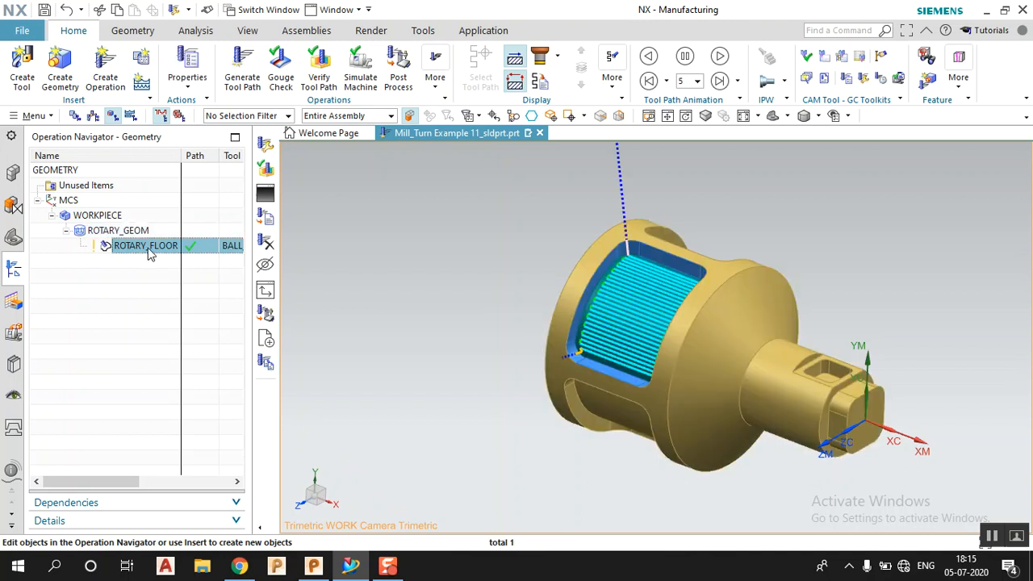
pyautogui.scroll(1, 665, 334)
pyautogui.scroll(-1, 905, 284)
pyautogui.scroll(-1, 461, 423)
pyautogui.scroll(1, 968, 318)
pyautogui.press('Escape')
pyautogui.press('Escape')
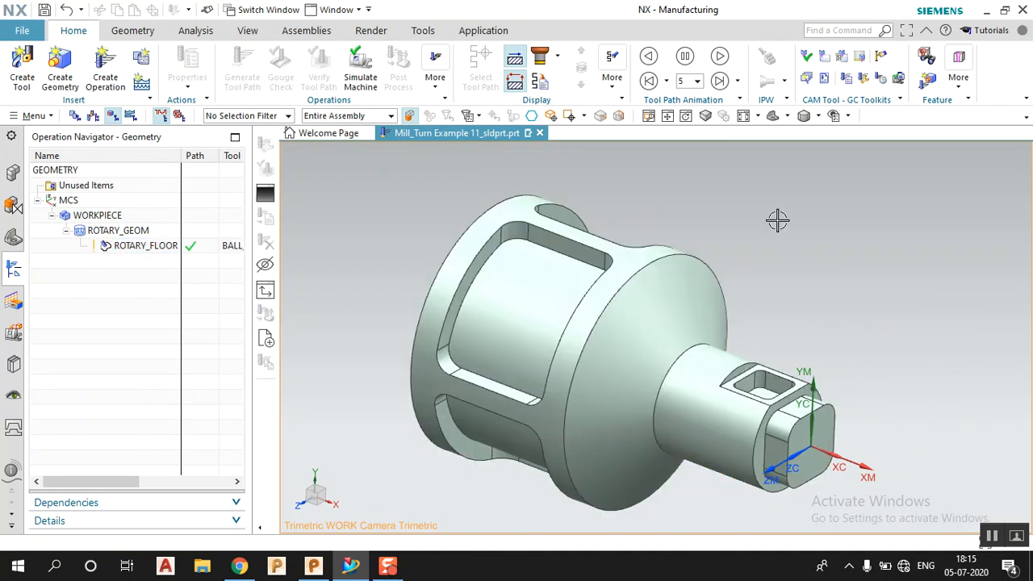
# Step: Start a transformation of the ROTARY_FLOOR operation with the type Rotate About a Line
pyautogui.click(137, 246)
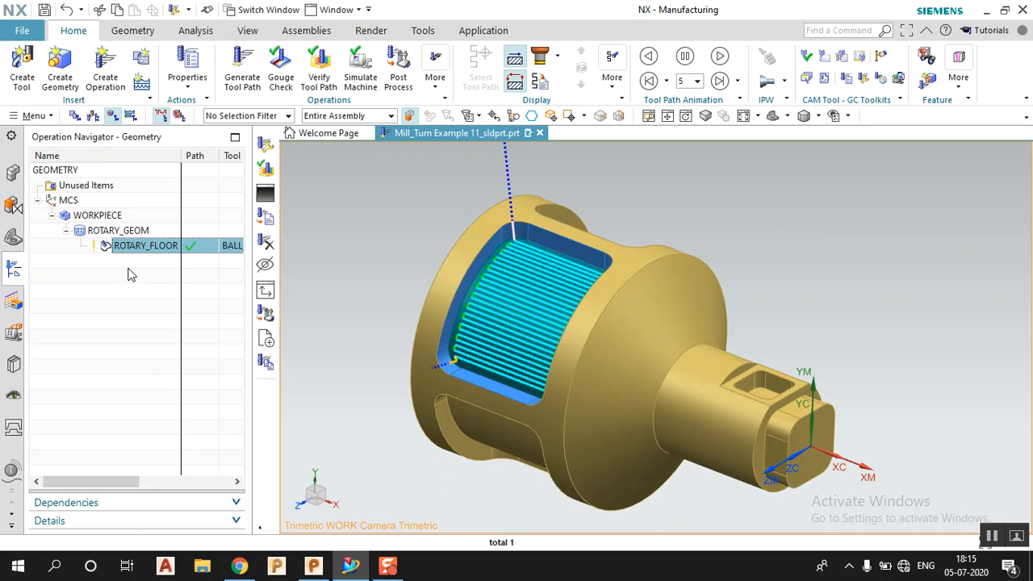
pyautogui.rightClick(146, 252)
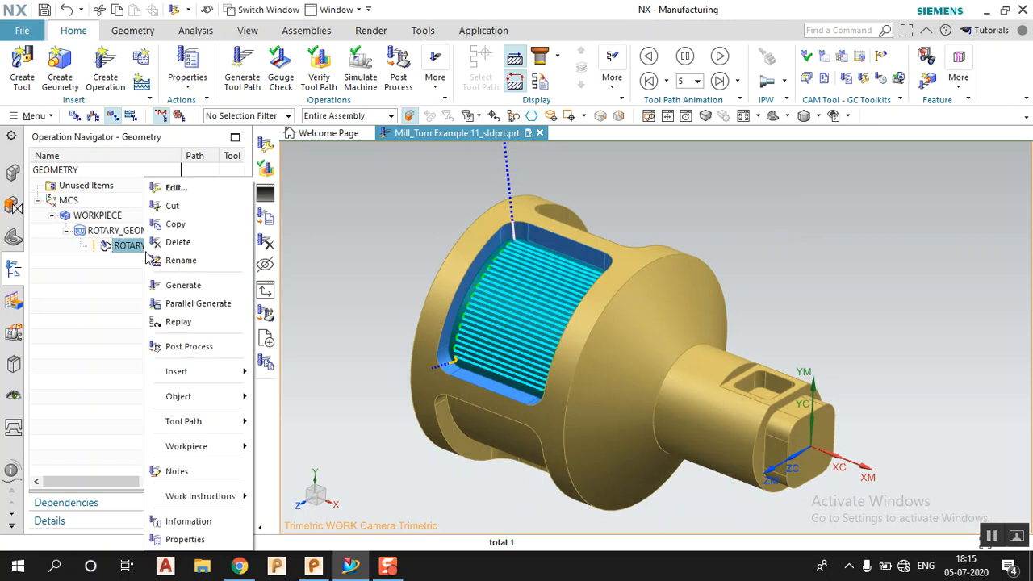
pyautogui.moveTo(217, 398)
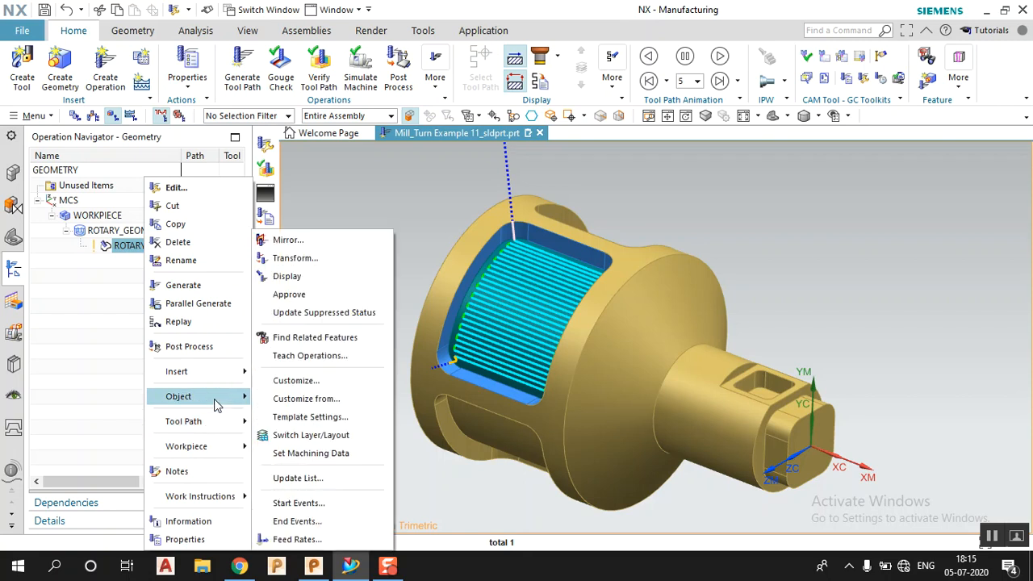
pyautogui.click(306, 258)
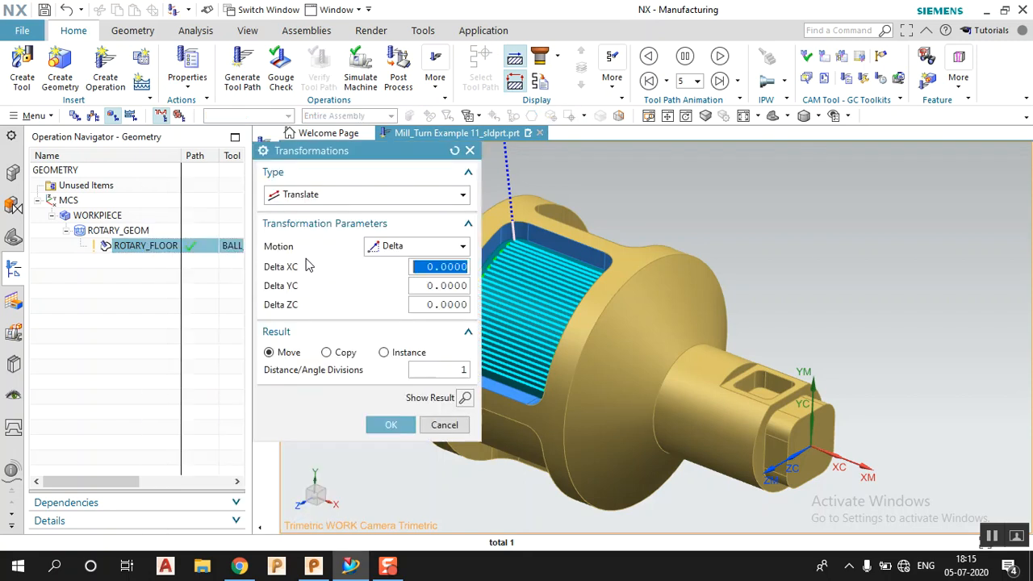
pyautogui.click(335, 195)
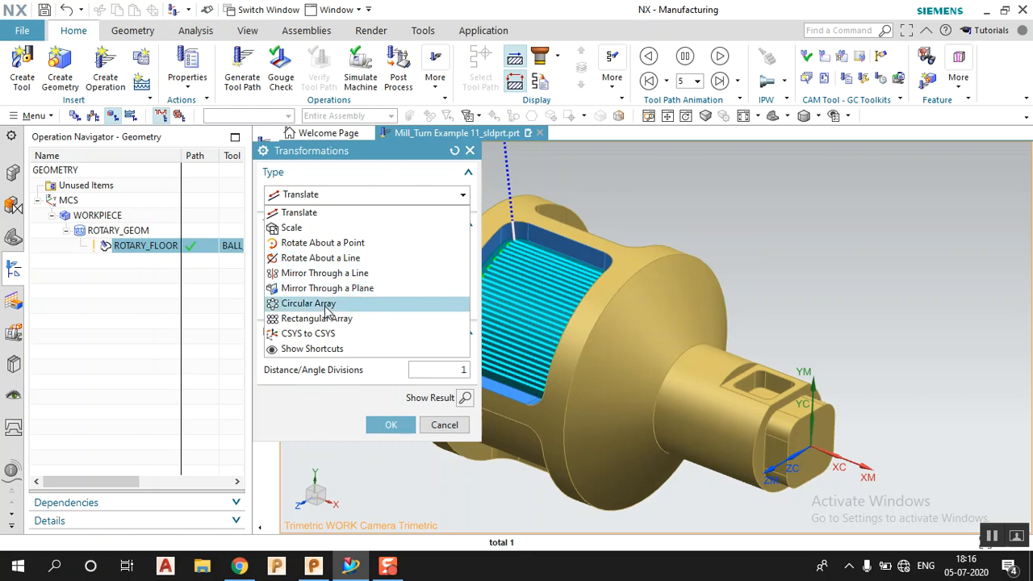
pyautogui.click(323, 258)
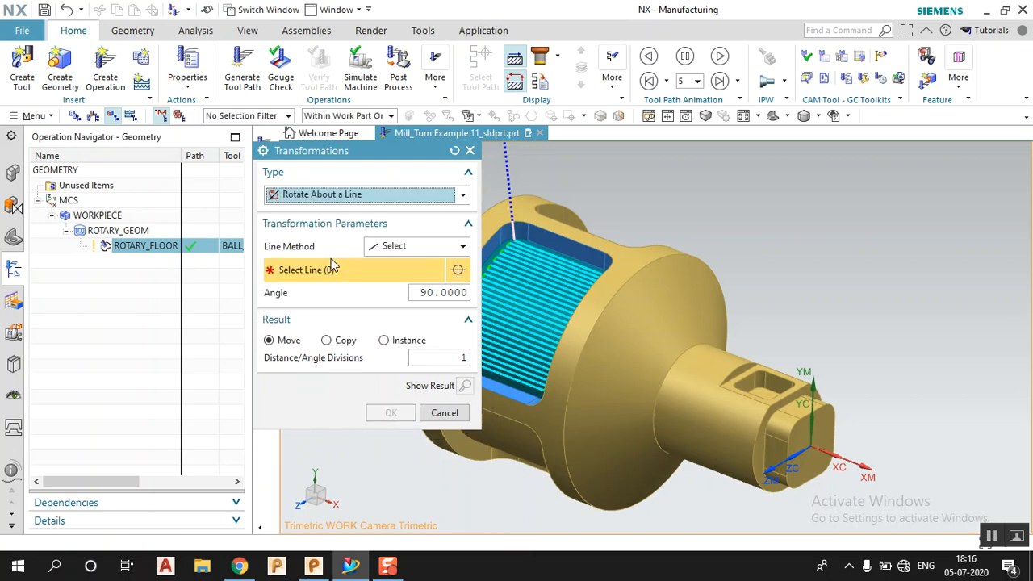
# Step: Define the rotation line by Point and Vector, using the center of the drum's circular edge and the X-axis direction
pyautogui.scroll(-3, 843, 343)
pyautogui.scroll(1, 643, 315)
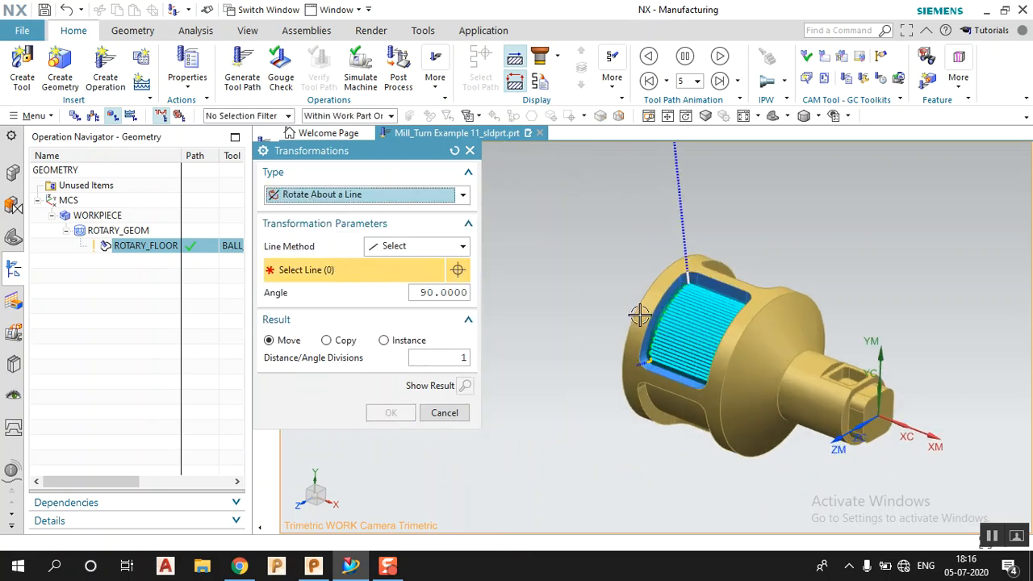
pyautogui.click(412, 250)
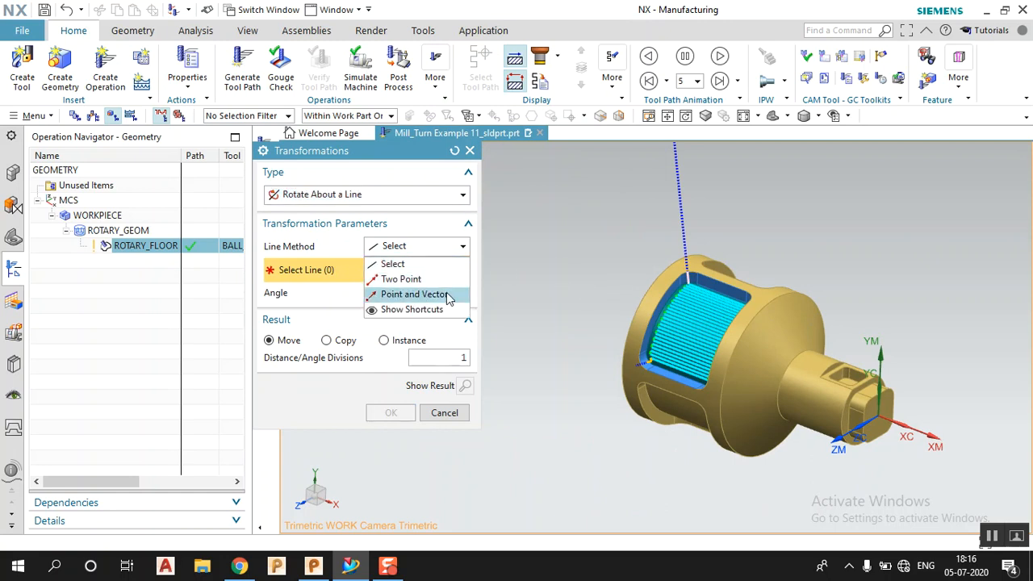
pyautogui.click(414, 295)
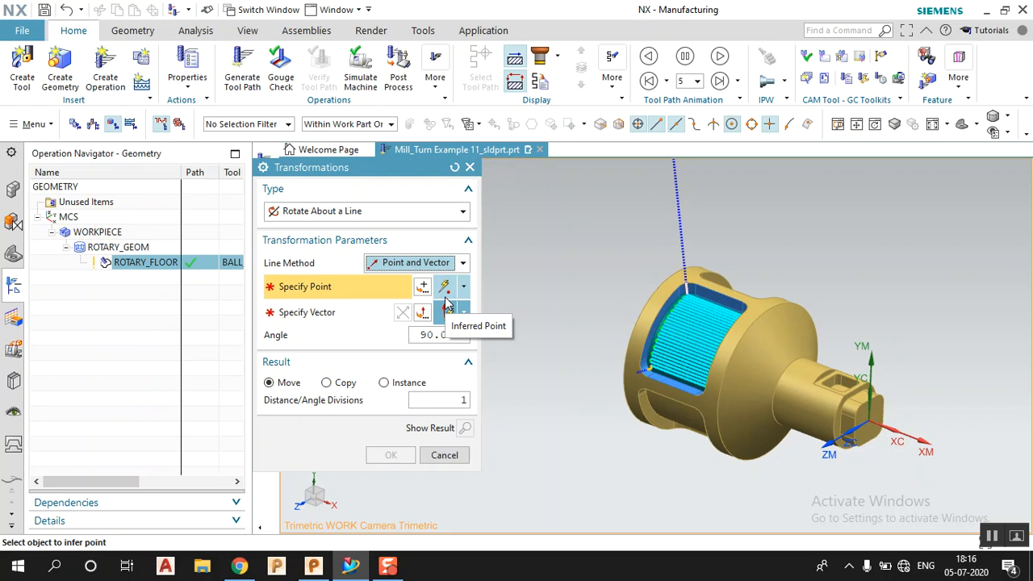
pyautogui.scroll(2, 826, 377)
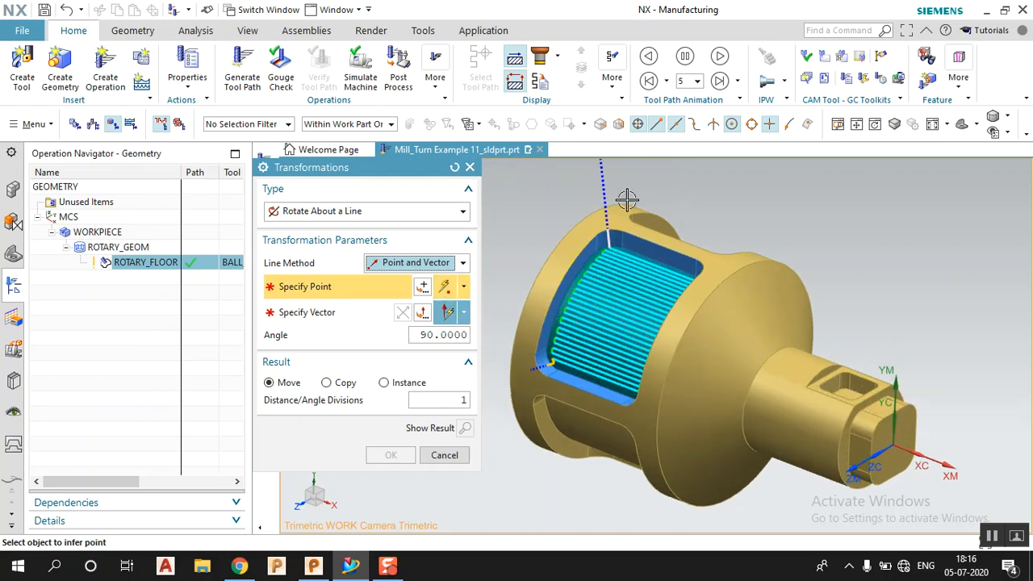
pyautogui.click(592, 216)
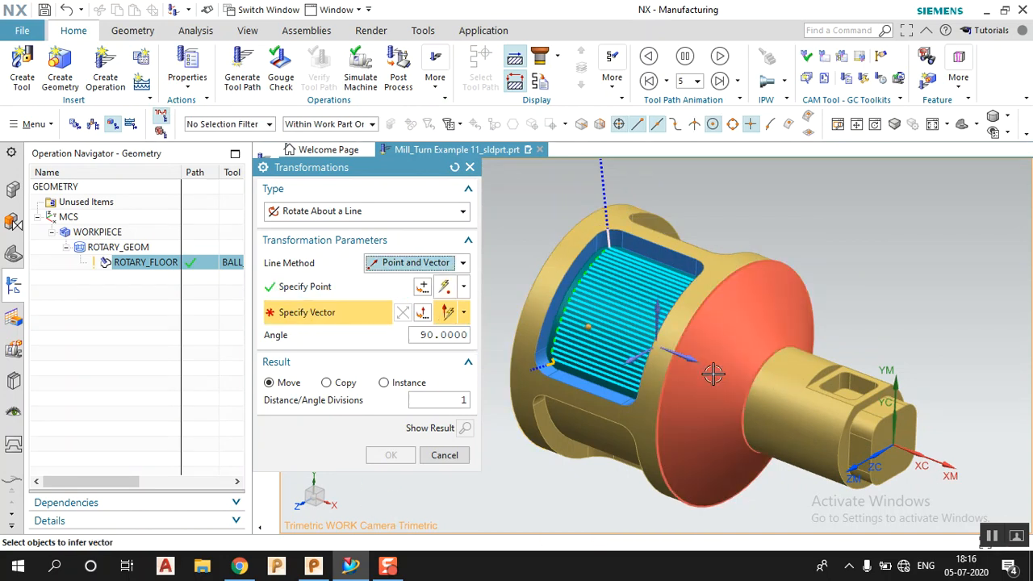
pyautogui.click(689, 363)
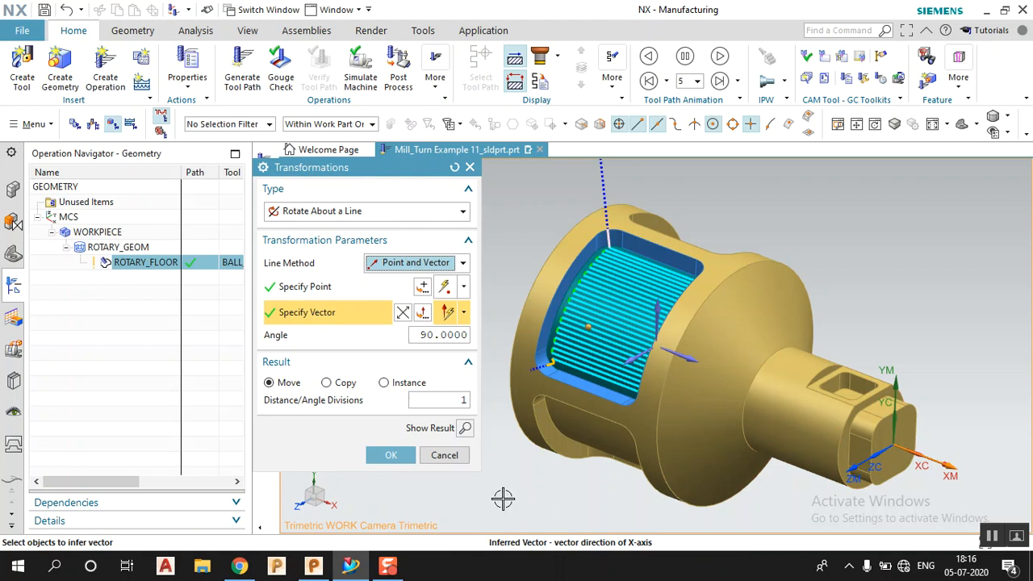
# Step: Set the transformation result to Instance with 3 instances
pyautogui.click(350, 384)
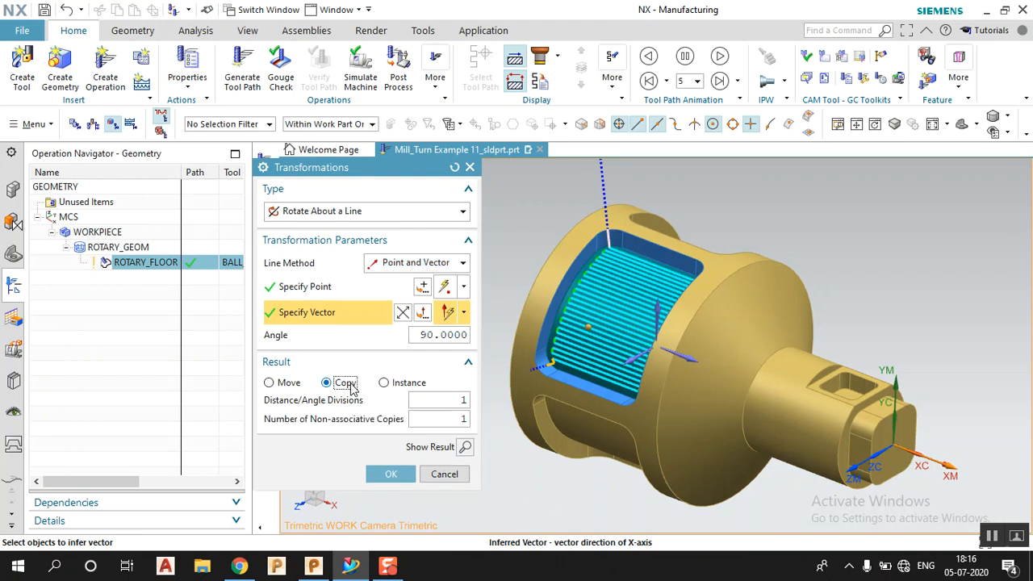
pyautogui.click(406, 385)
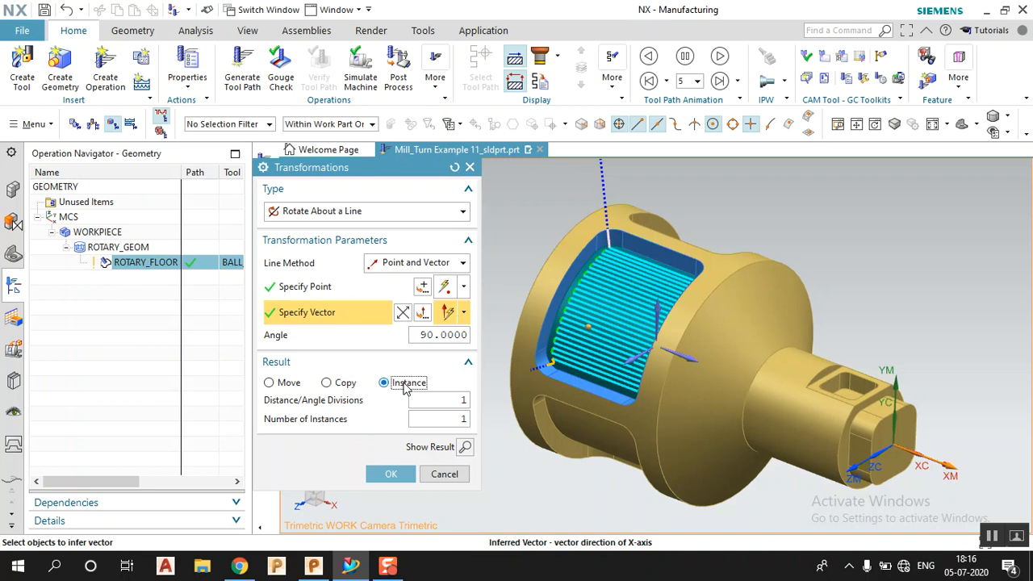
pyautogui.click(430, 416)
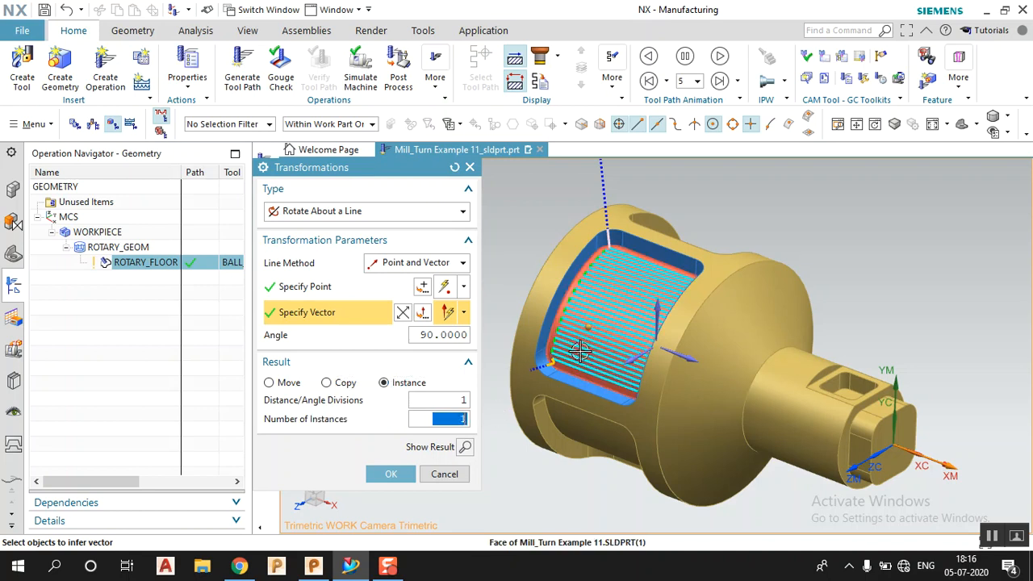
pyautogui.scroll(-1, 836, 196)
pyautogui.moveTo(837, 195); pyautogui.dragTo(799, 215, button='middle')
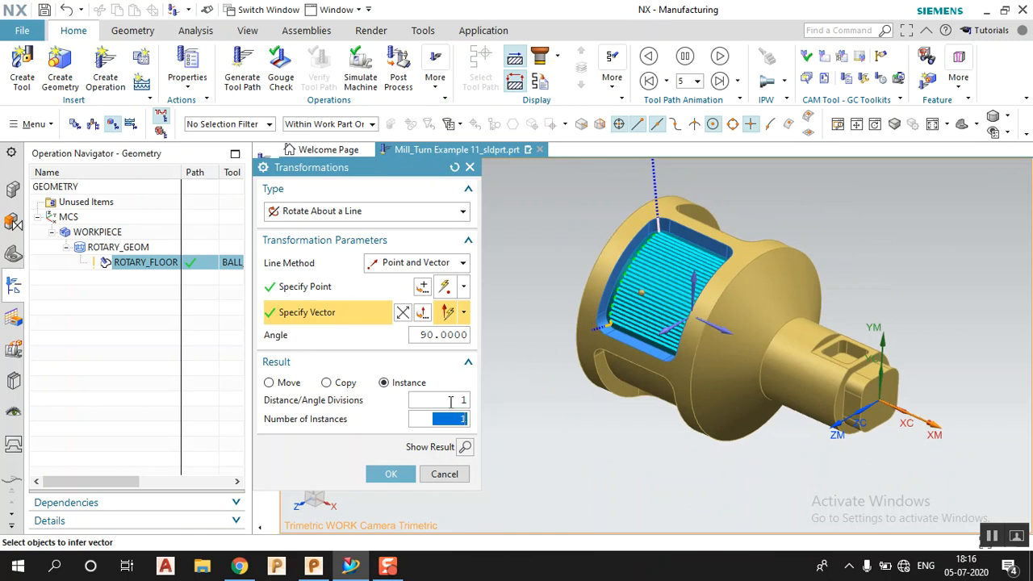
pyautogui.click(451, 400)
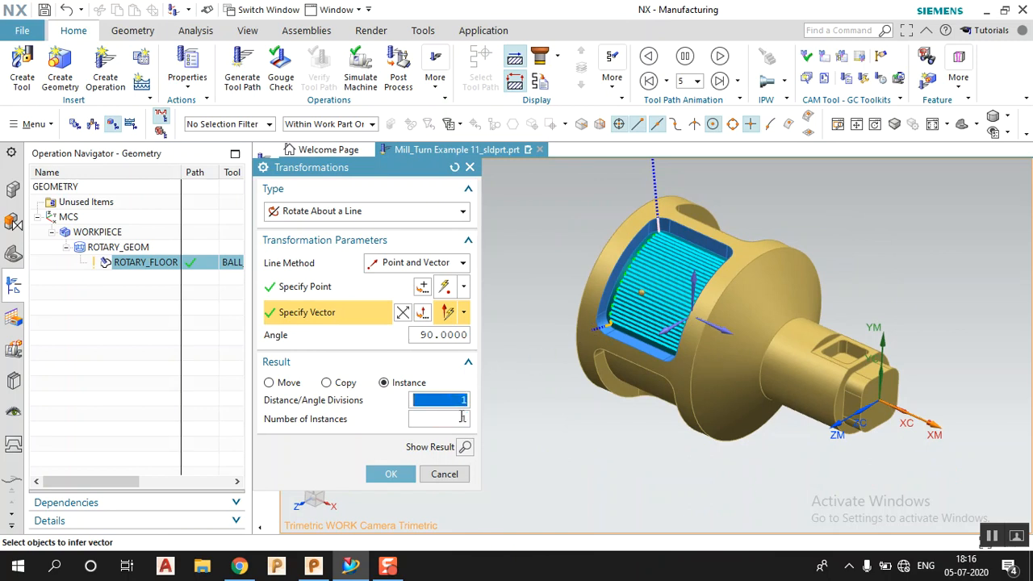
pyautogui.click(463, 415)
pyautogui.write('3')
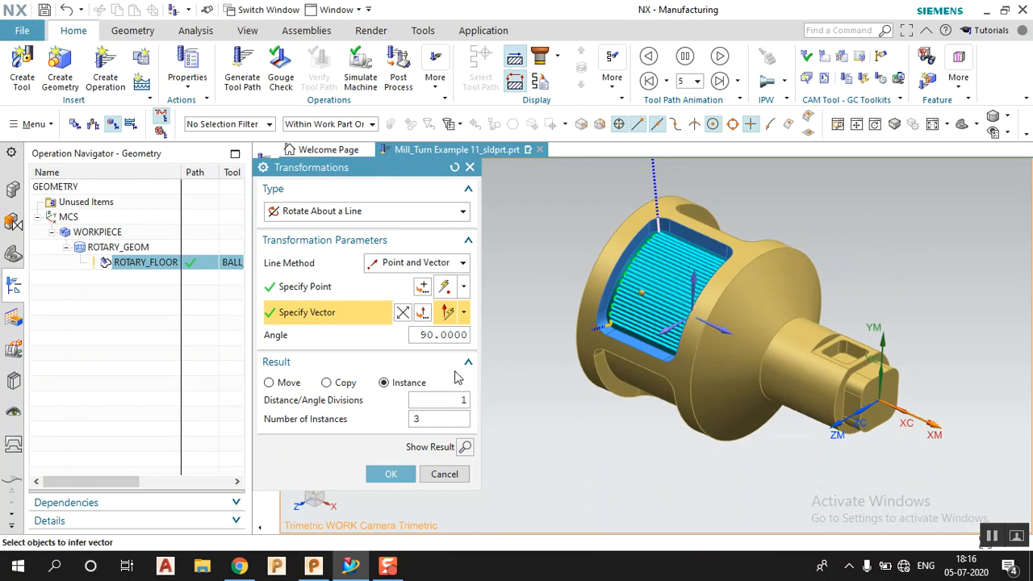
# Step: Set the rotation angle to 270, preview the instanced tool paths on the part, and accept the transformation
pyautogui.click(447, 335)
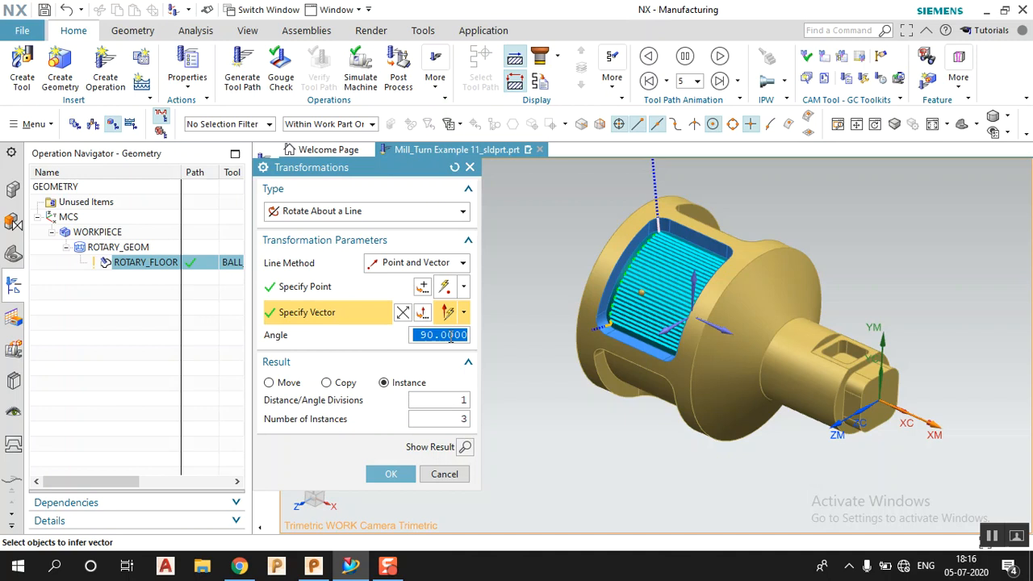
pyautogui.write('27')
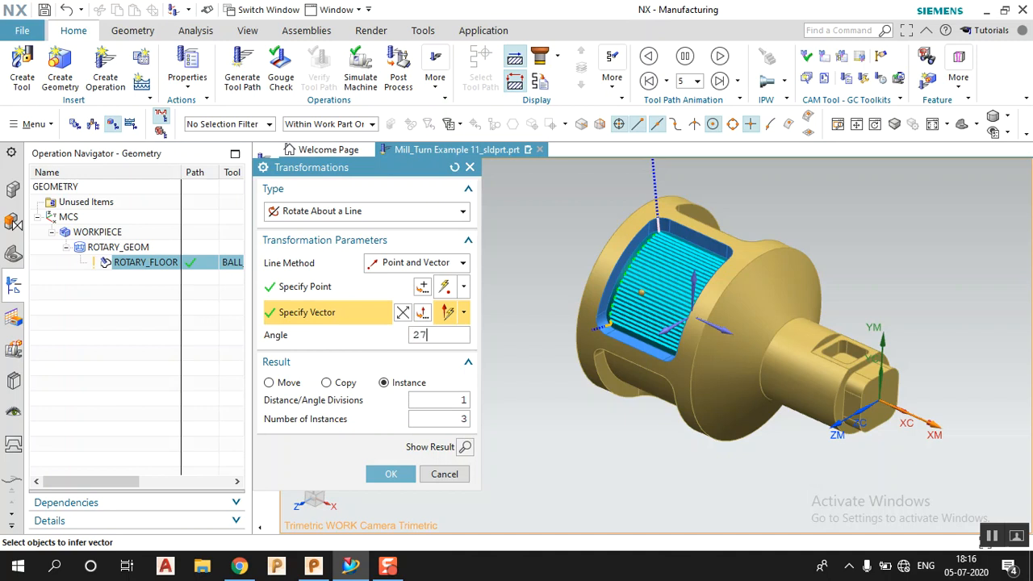
pyautogui.write('0')
pyautogui.doubleClick(450, 336)
pyautogui.moveTo(571, 334); pyautogui.dragTo(485, 353, button='middle')
pyautogui.click(465, 447)
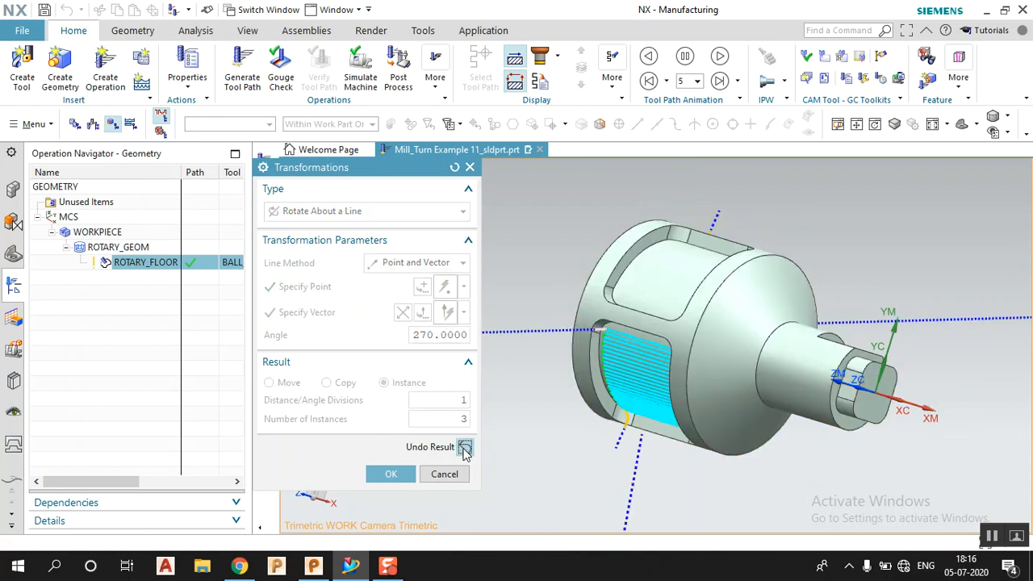
pyautogui.moveTo(617, 392)
pyautogui.mouseDown(button='middle')
pyautogui.moveTo(588, 323)
pyautogui.moveTo(561, 314)
pyautogui.moveTo(633, 399)
pyautogui.mouseUp(button='middle')
pyautogui.click(391, 474)
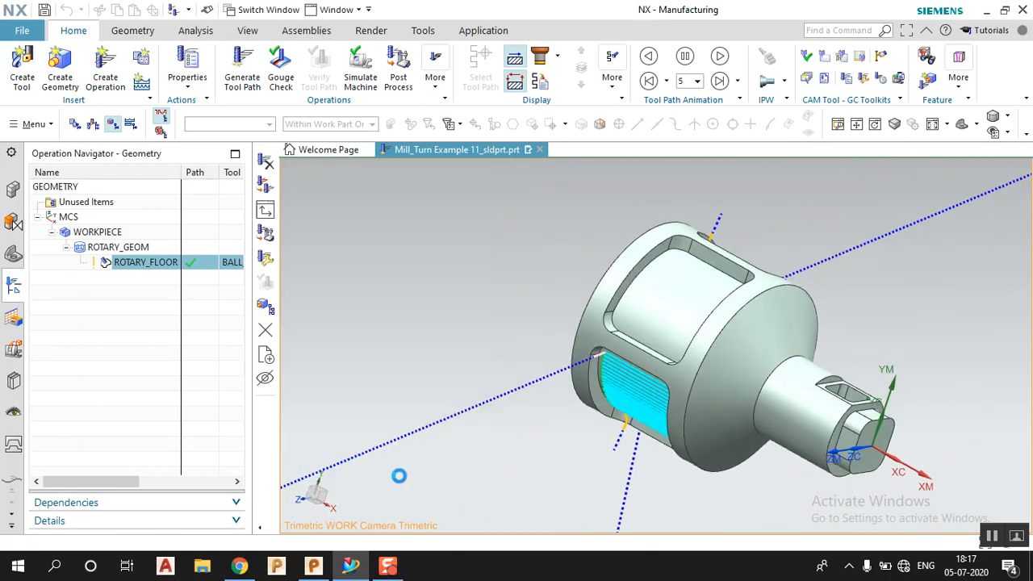
# Step: Check each ROTARY_FLOOR instance's tool path, and examine the original path's entry move at the pocket corner
pyautogui.moveTo(525, 334); pyautogui.dragTo(421, 324, button='middle')
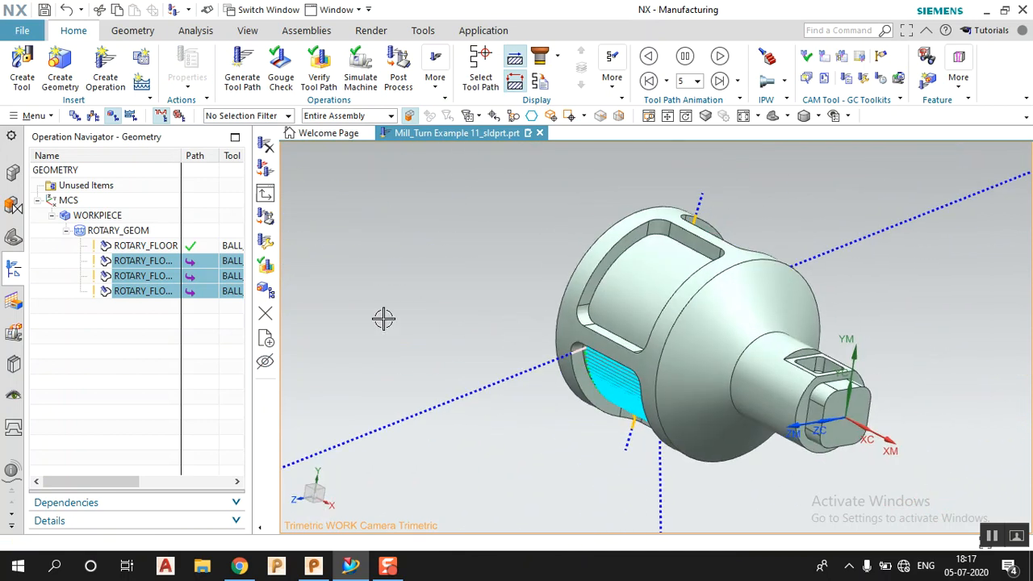
pyautogui.click(147, 276)
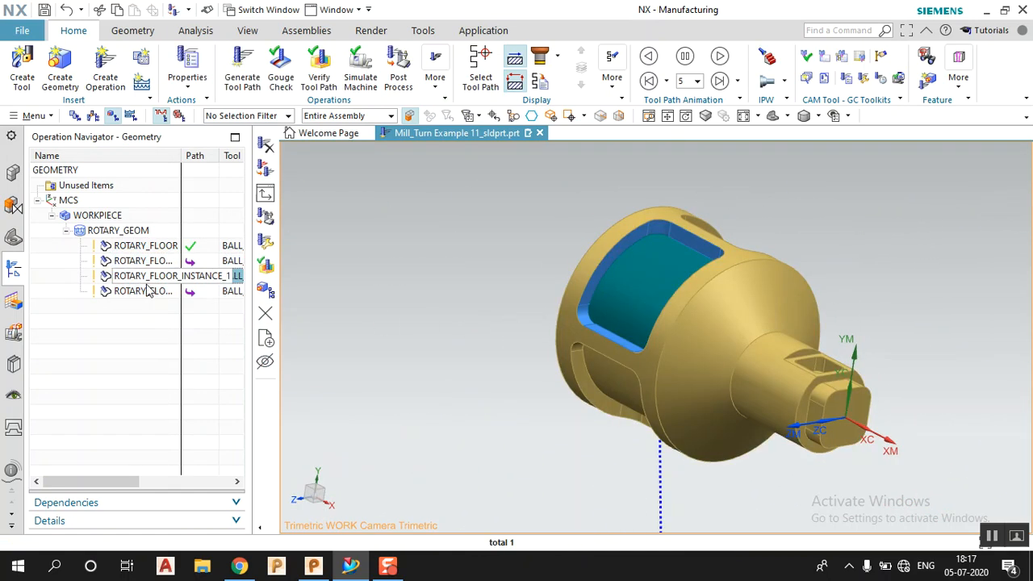
pyautogui.click(144, 312)
pyautogui.click(161, 248)
pyautogui.press('Home')
pyautogui.scroll(5, 479, 380)
pyautogui.scroll(-3, 689, 272)
pyautogui.scroll(4, 362, 427)
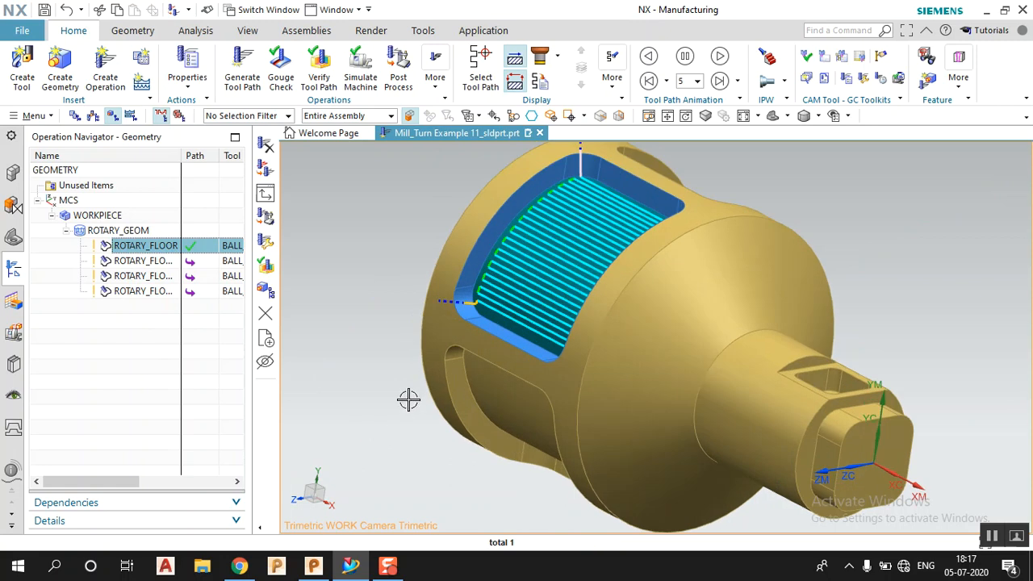
pyautogui.scroll(8, 452, 335)
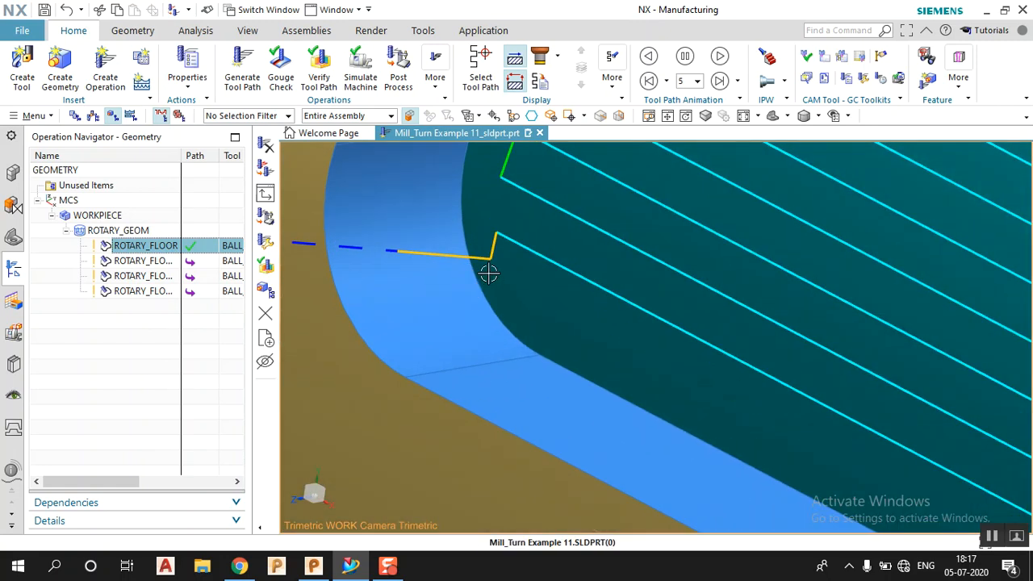
pyautogui.scroll(-8, 504, 268)
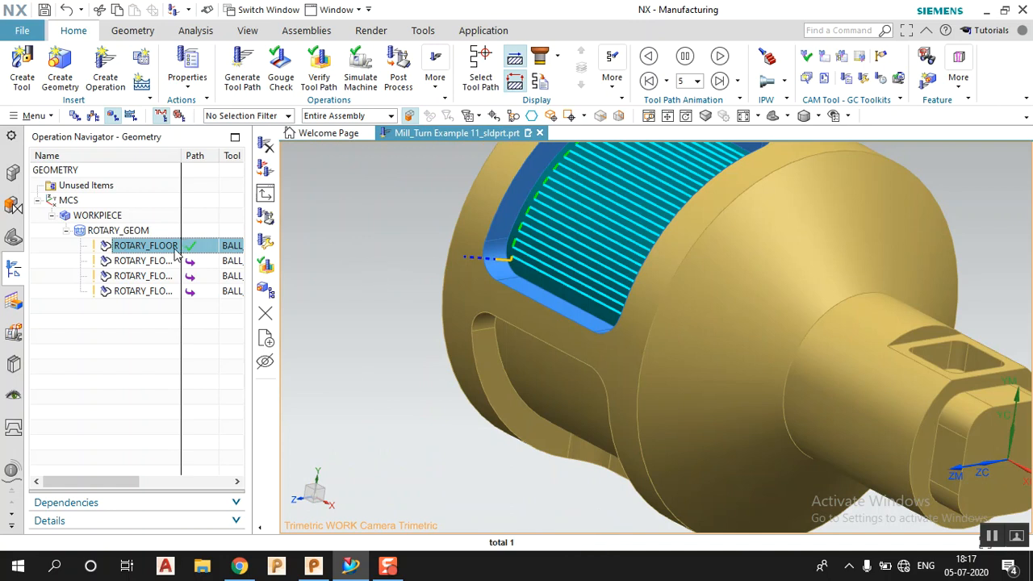
# Step: Edit ROTARY_FLOOR together with its instances and set the open area engage type in its non cutting moves to Linear - Normal to Part
pyautogui.doubleClick(164, 248)
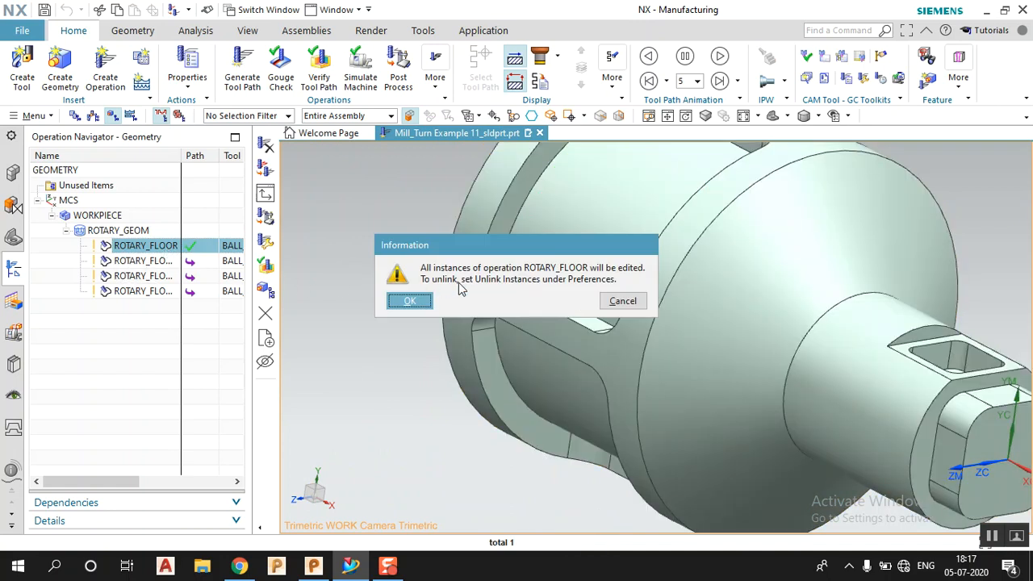
pyautogui.click(421, 299)
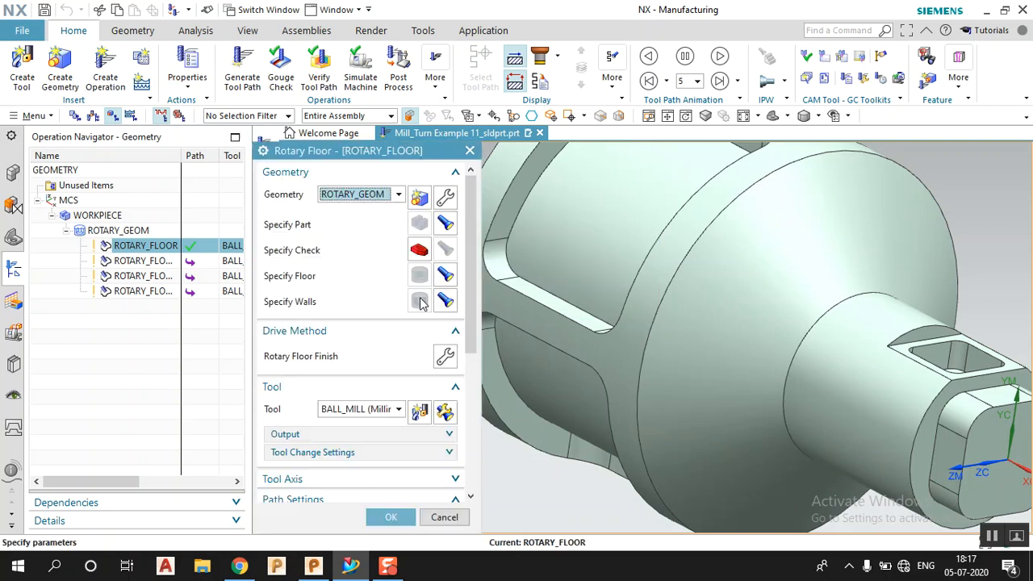
pyautogui.scroll(-4, 409, 336)
pyautogui.scroll(-2, 409, 338)
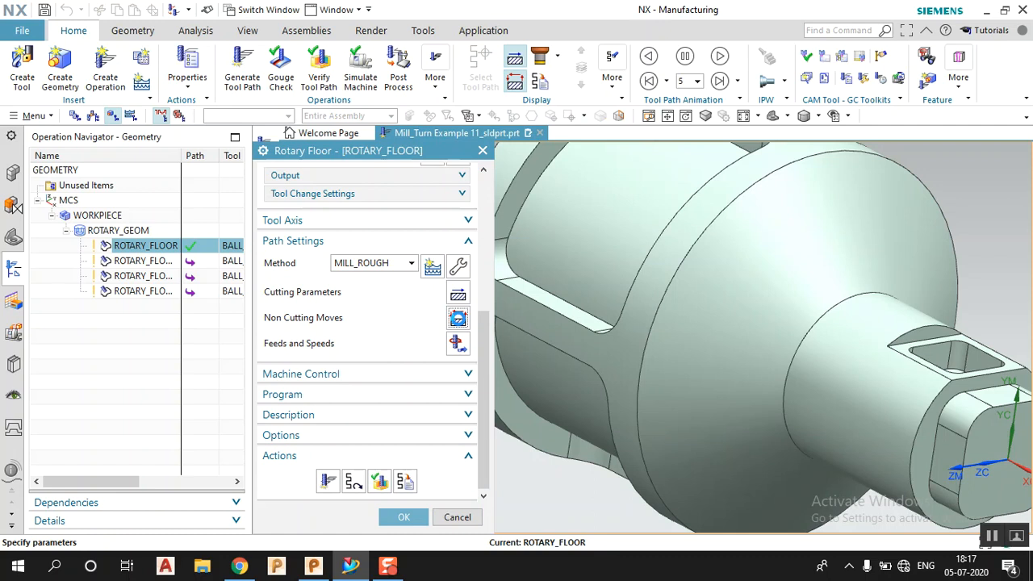
pyautogui.click(457, 319)
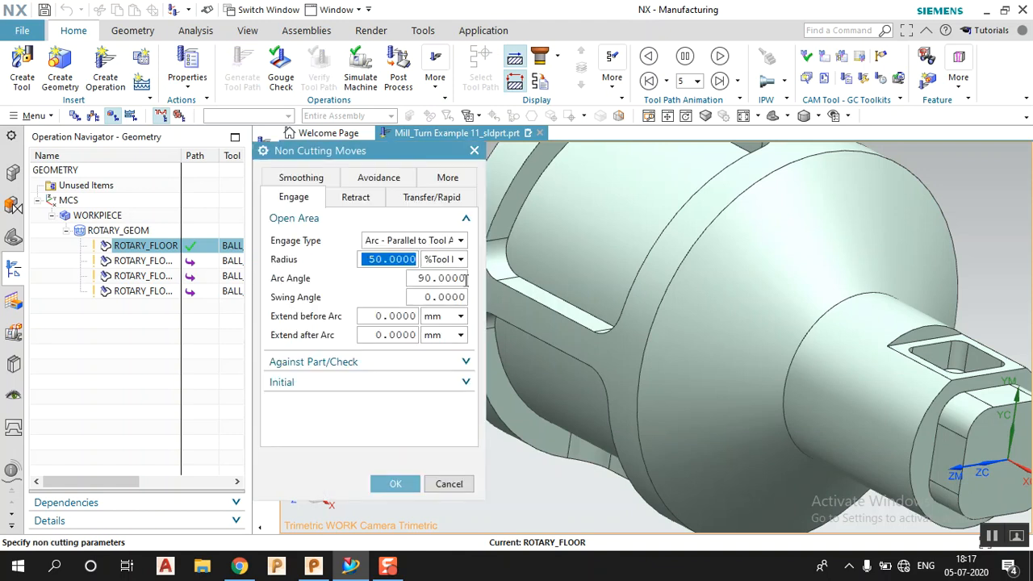
pyautogui.click(440, 241)
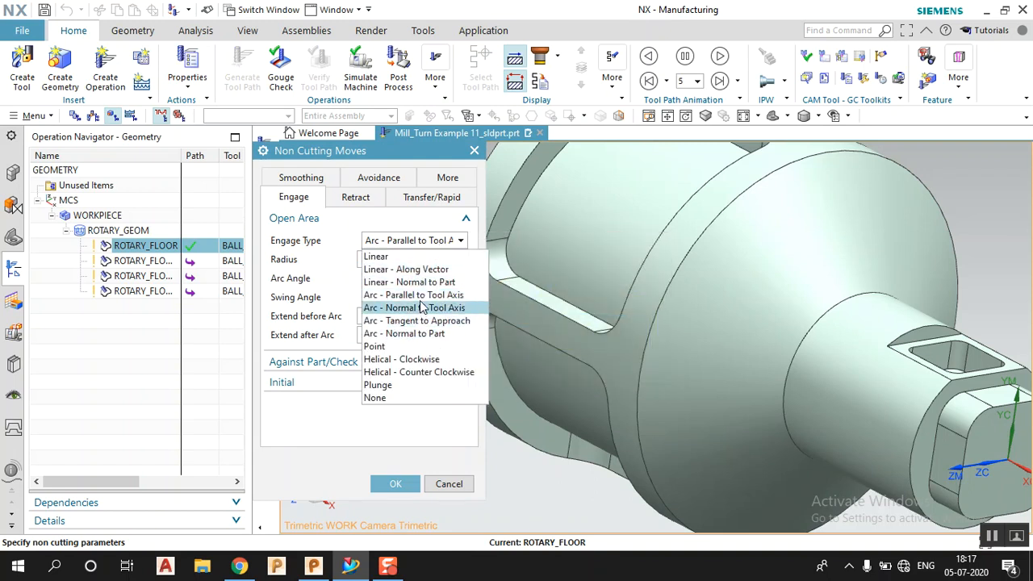
pyautogui.click(399, 282)
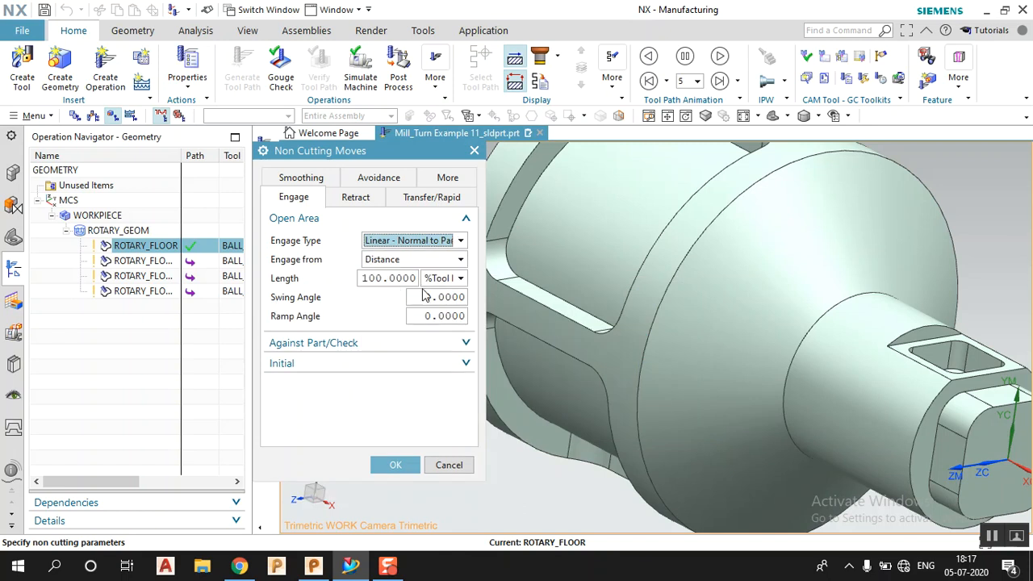
pyautogui.scroll(-3, 538, 302)
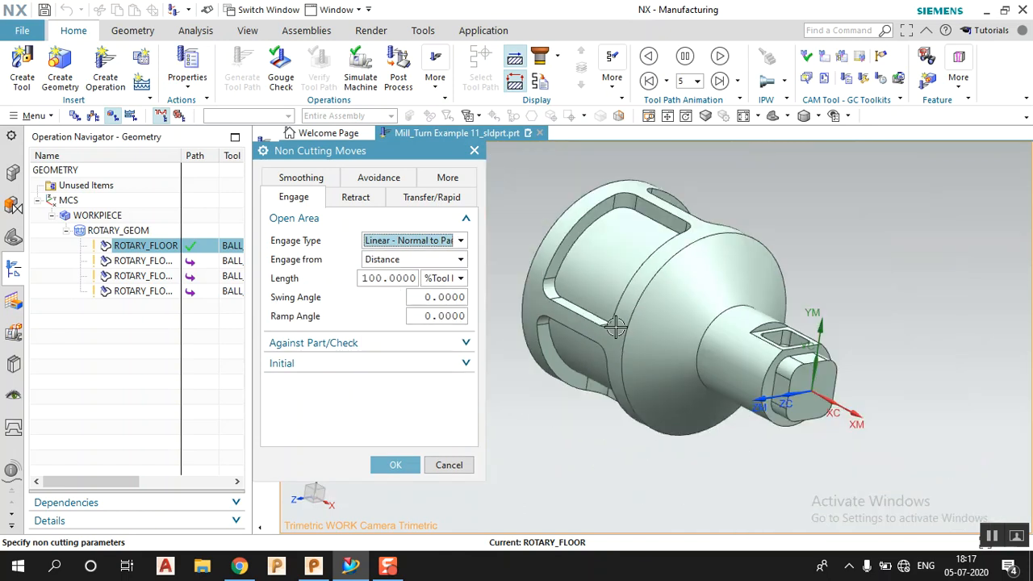
pyautogui.moveTo(682, 286); pyautogui.dragTo(572, 275, button='middle')
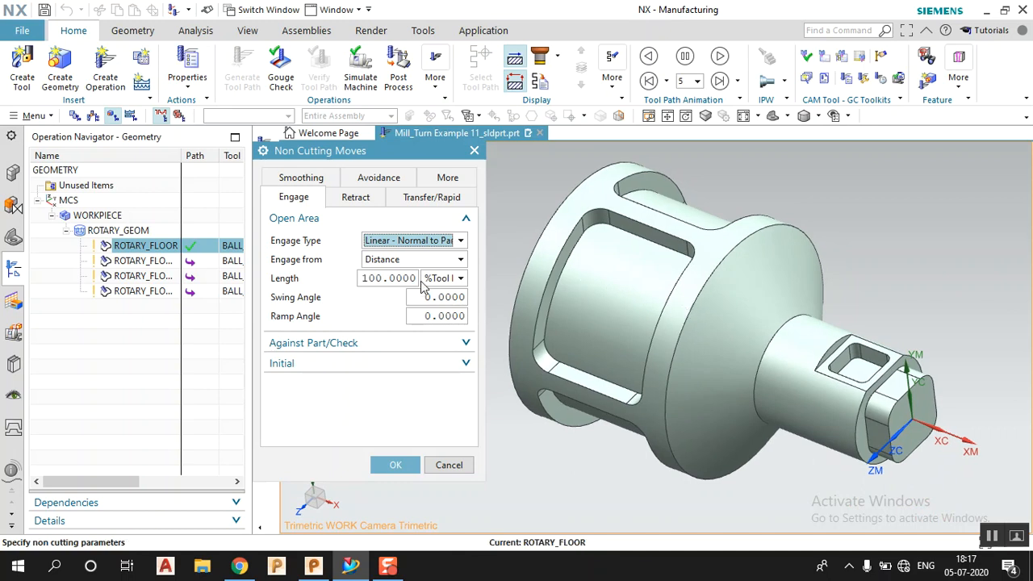
pyautogui.click(395, 464)
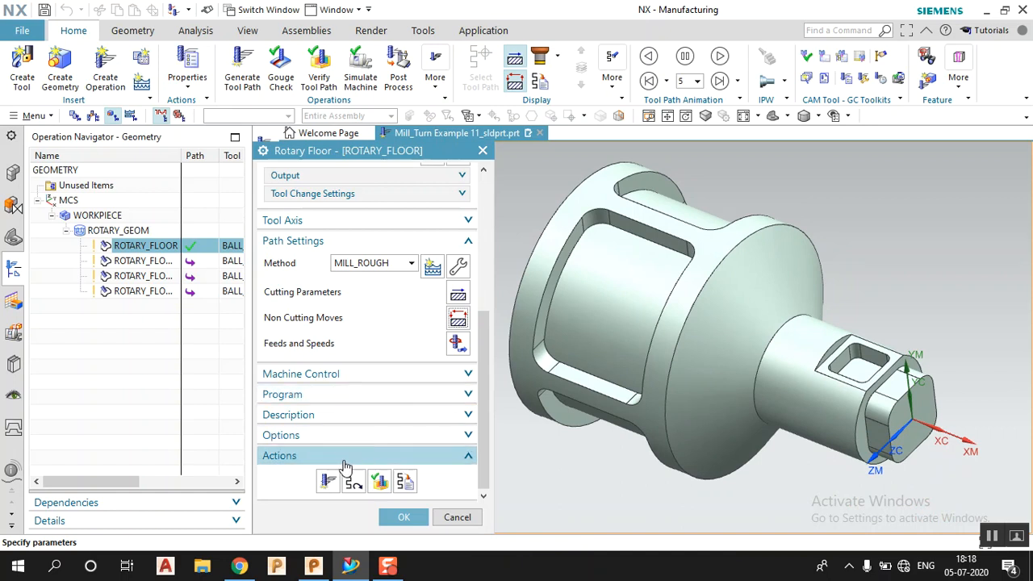
# Step: Regenerate the ROTARY_FLOOR tool path, inspect its entry move at the pocket corner, and accept the operation
pyautogui.click(329, 482)
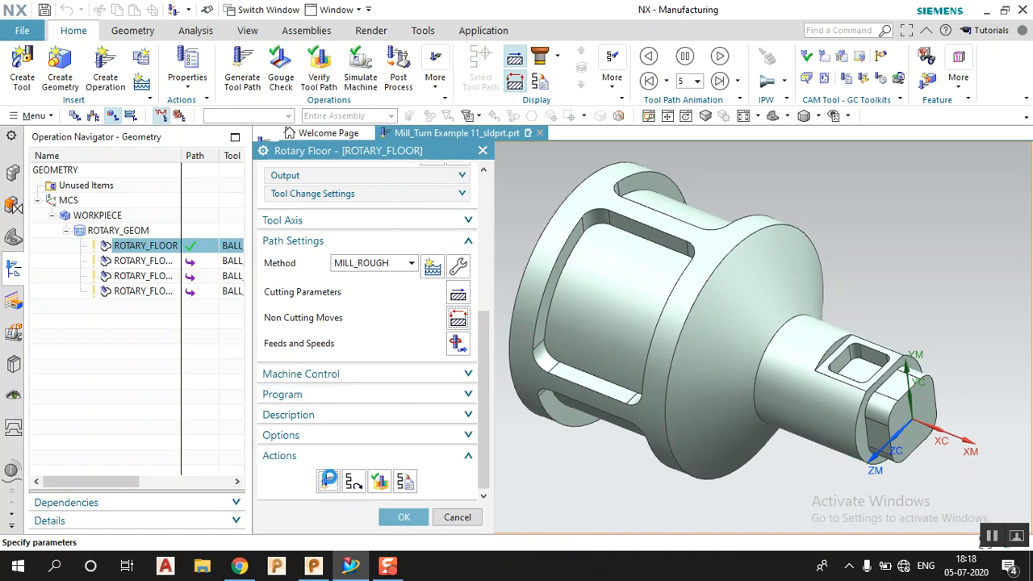
pyautogui.scroll(8, 486, 401)
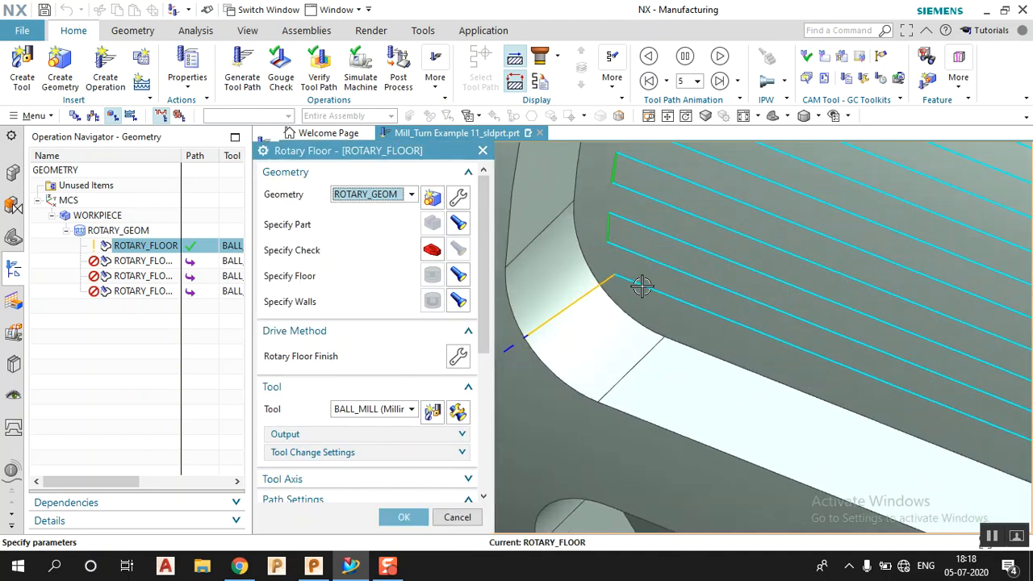
pyautogui.scroll(-10, 613, 294)
pyautogui.scroll(3, 693, 340)
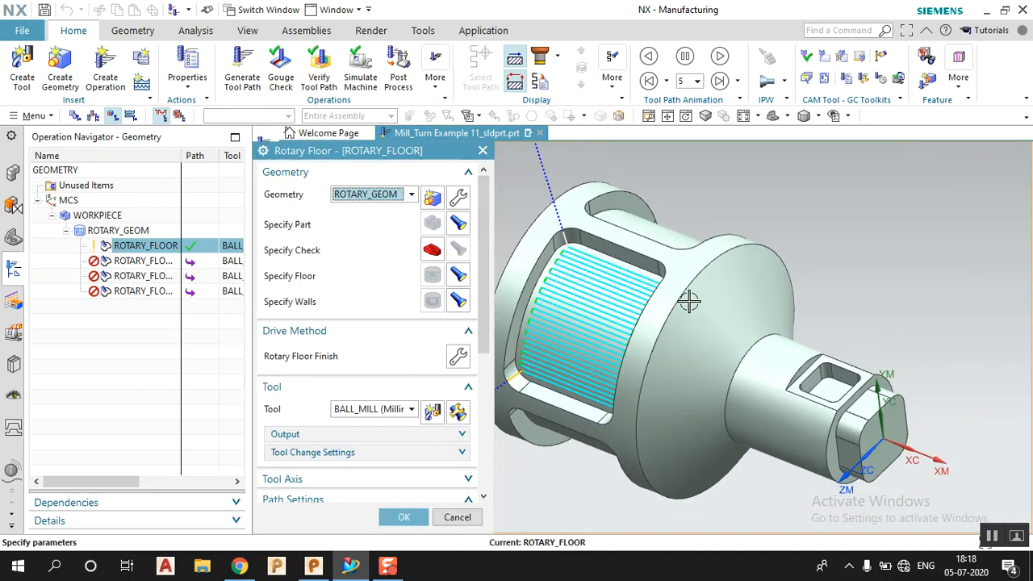
pyautogui.moveTo(689, 301); pyautogui.dragTo(687, 310, button='middle')
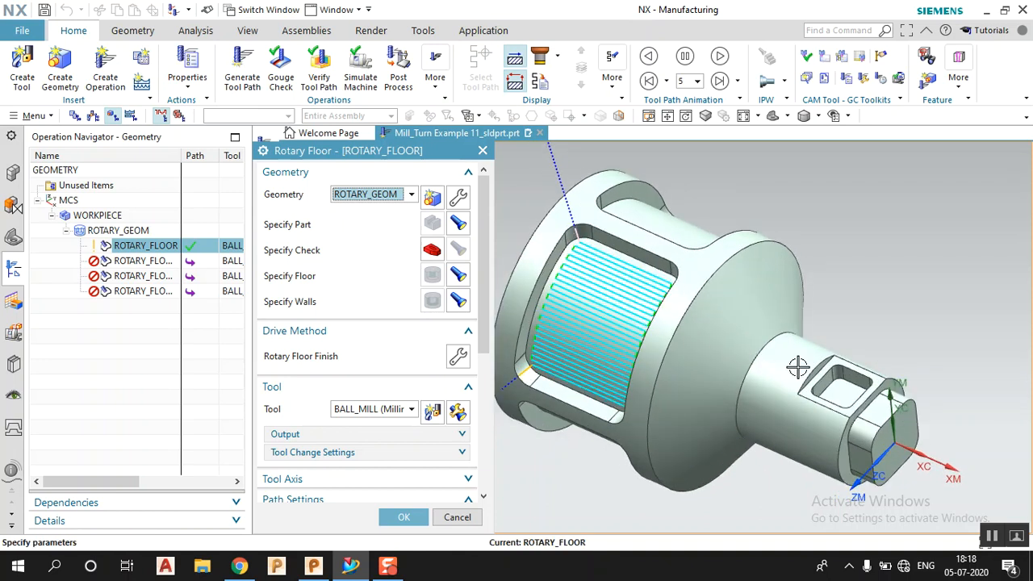
pyautogui.scroll(-1, 811, 375)
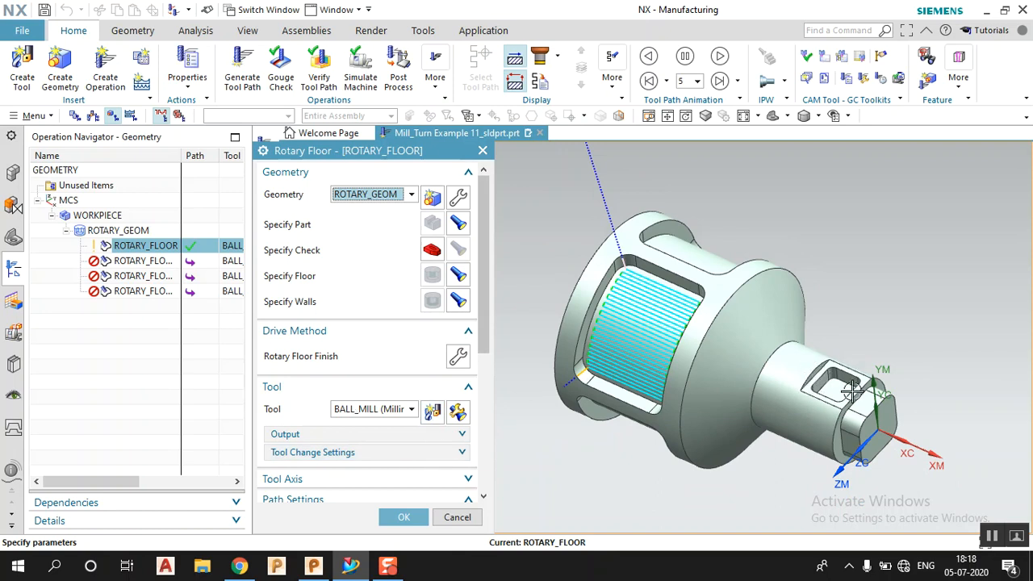
pyautogui.click(401, 520)
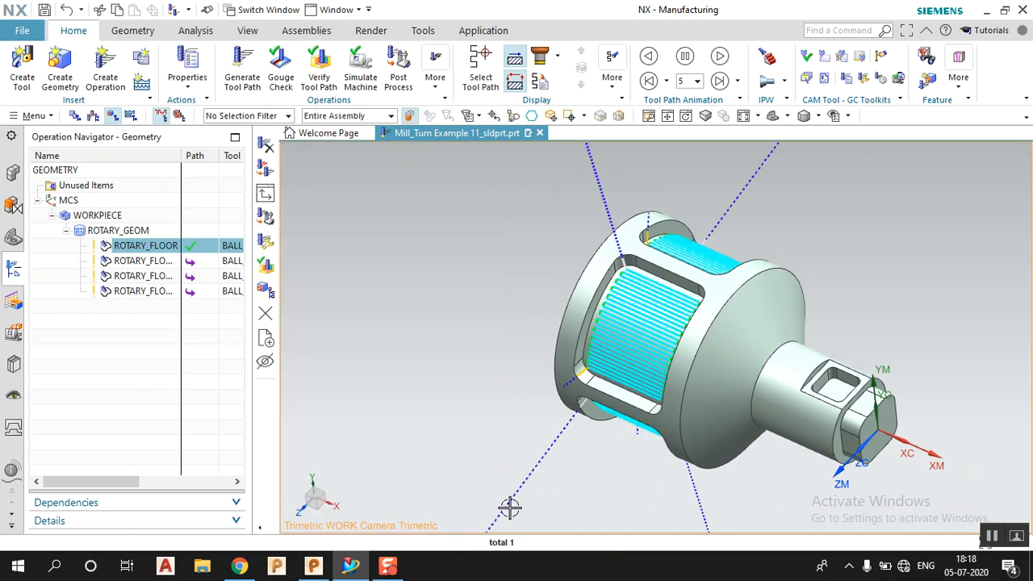
# Step: Examine the updated ROTARY_FLOOR tool paths and their instances on the pockets around the drum
pyautogui.scroll(1, 899, 366)
pyautogui.scroll(1, 563, 401)
pyautogui.scroll(-2, 866, 456)
pyautogui.scroll(1, 844, 439)
pyautogui.scroll(1, 941, 382)
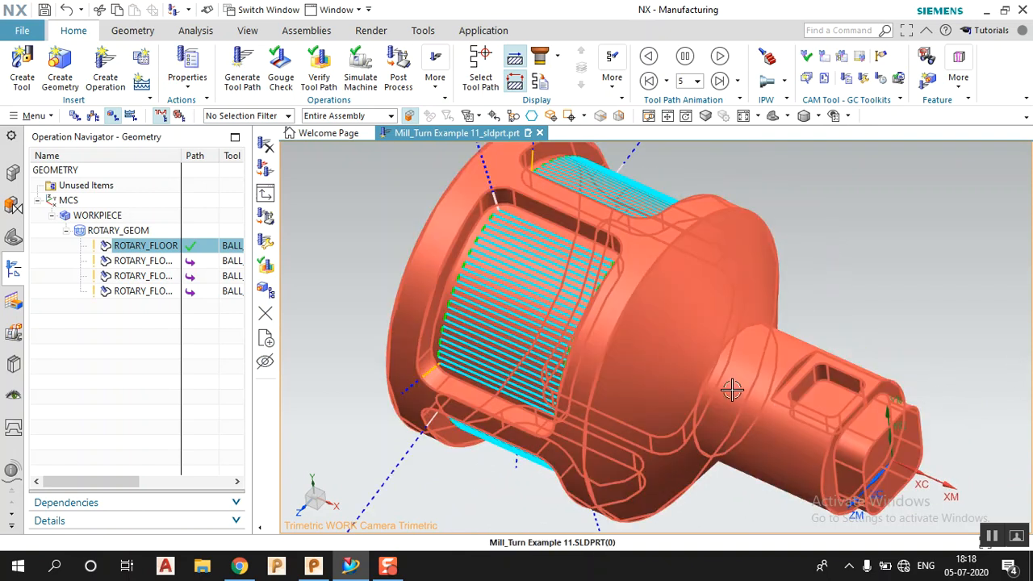
pyautogui.scroll(-1, 690, 385)
pyautogui.scroll(1, 929, 380)
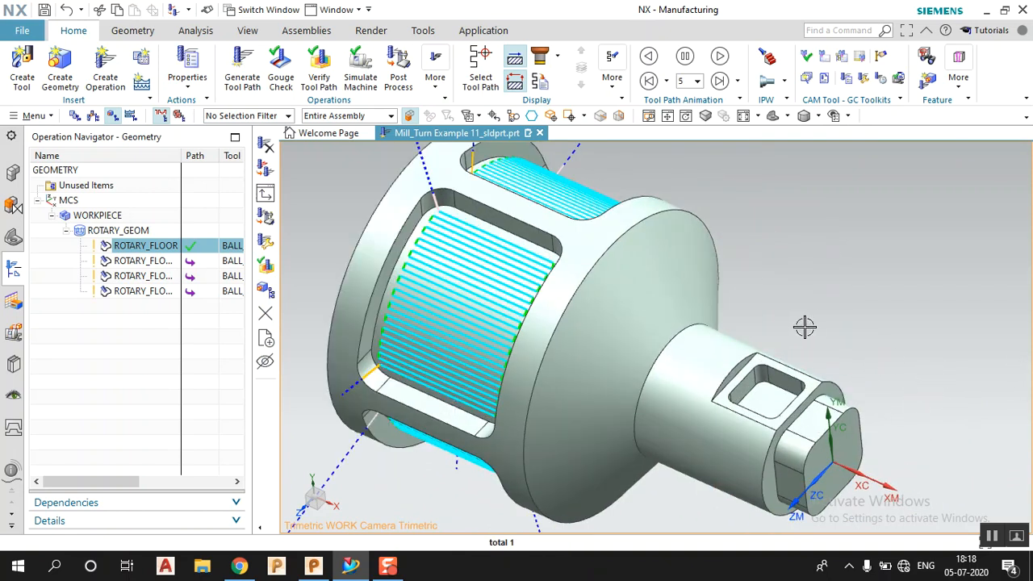
pyautogui.moveTo(801, 325)
pyautogui.mouseDown(button='middle')
pyautogui.moveTo(796, 315)
pyautogui.moveTo(798, 325)
pyautogui.mouseUp(button='middle')
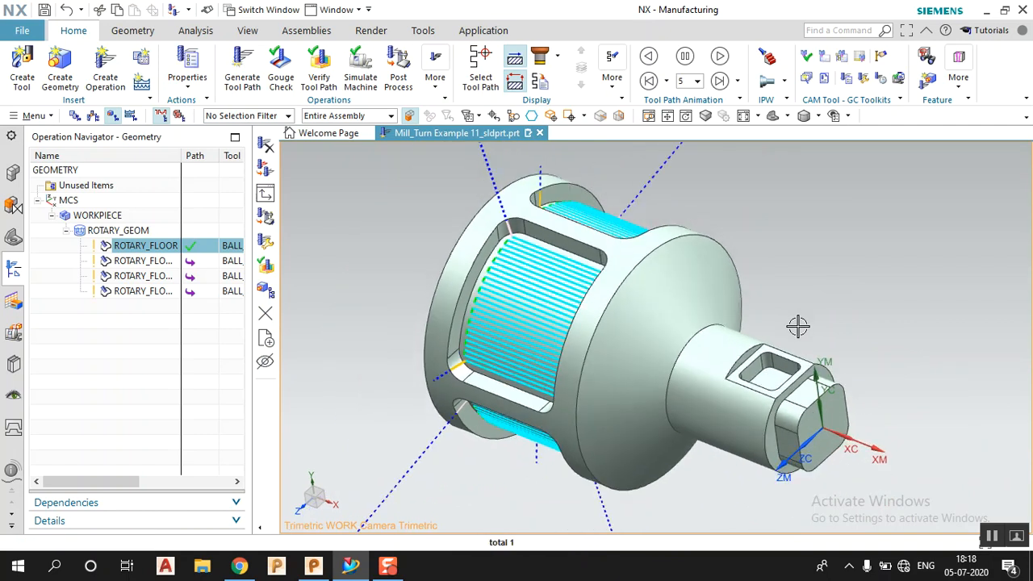
pyautogui.scroll(1, 841, 335)
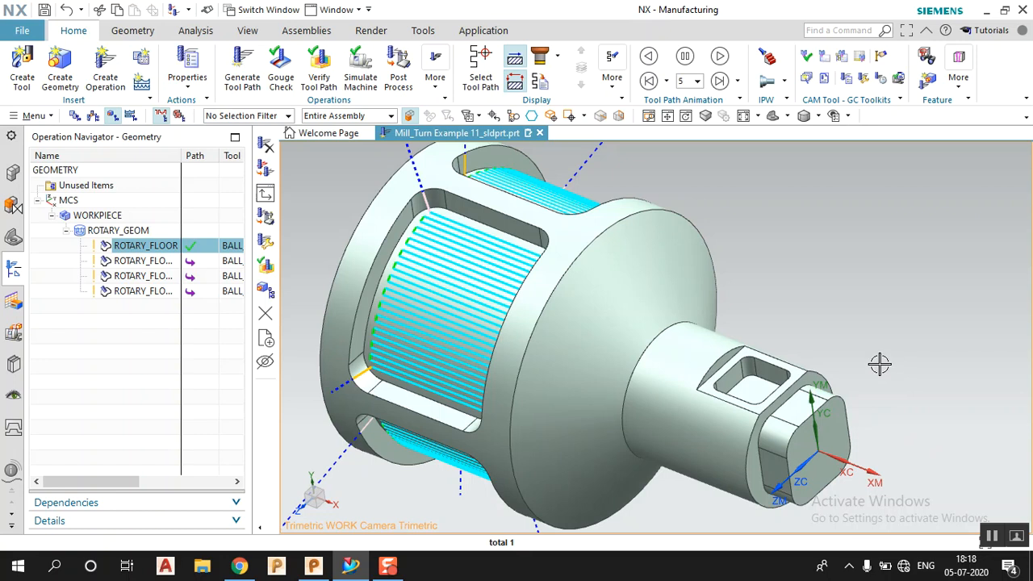
pyautogui.scroll(-2, 894, 366)
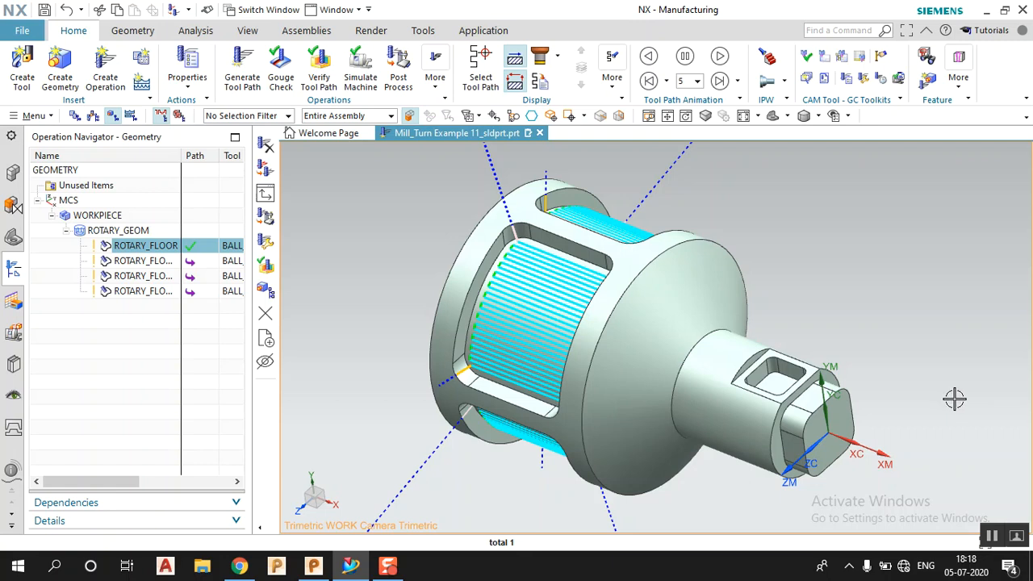
# Step: Compare the original ROTARY_FLOOR tool path with those of its first two listed instances, displaying each operation's path individually on the drum
pyautogui.scroll(1, 888, 458)
pyautogui.scroll(-1, 886, 459)
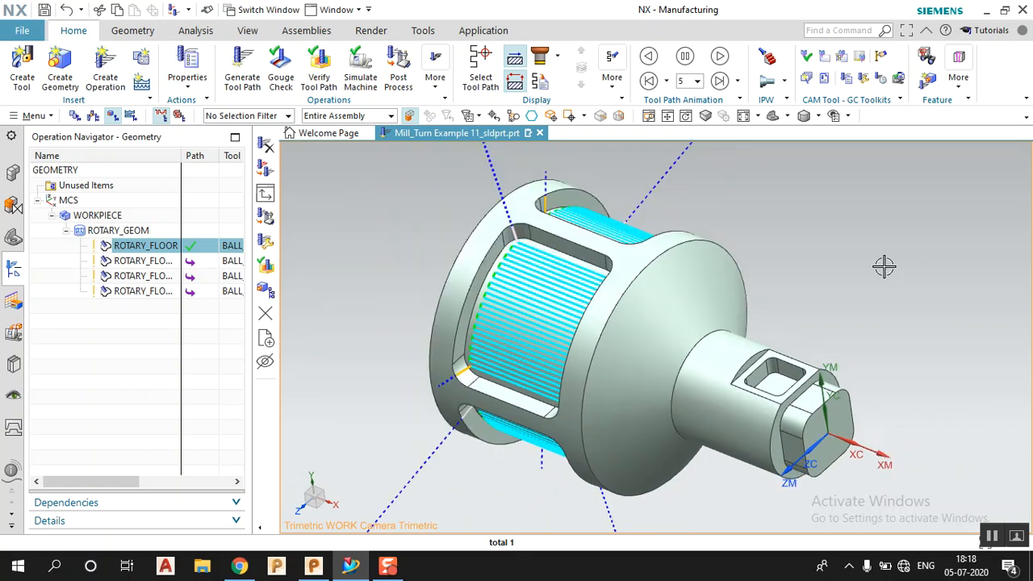
pyautogui.moveTo(741, 476); pyautogui.dragTo(756, 476, button='middle')
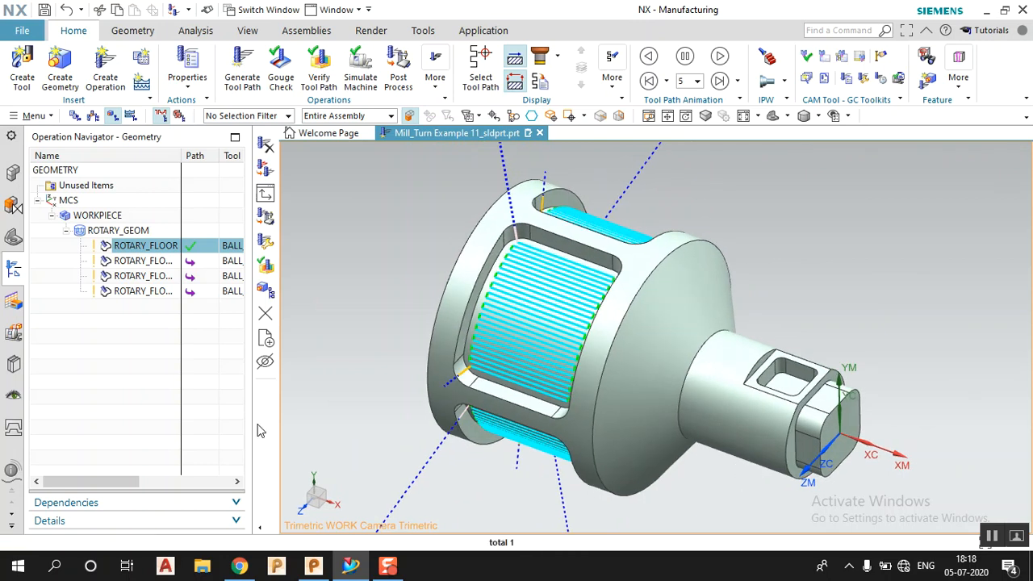
pyautogui.click(149, 261)
pyautogui.click(148, 276)
pyautogui.click(142, 234)
pyautogui.click(142, 246)
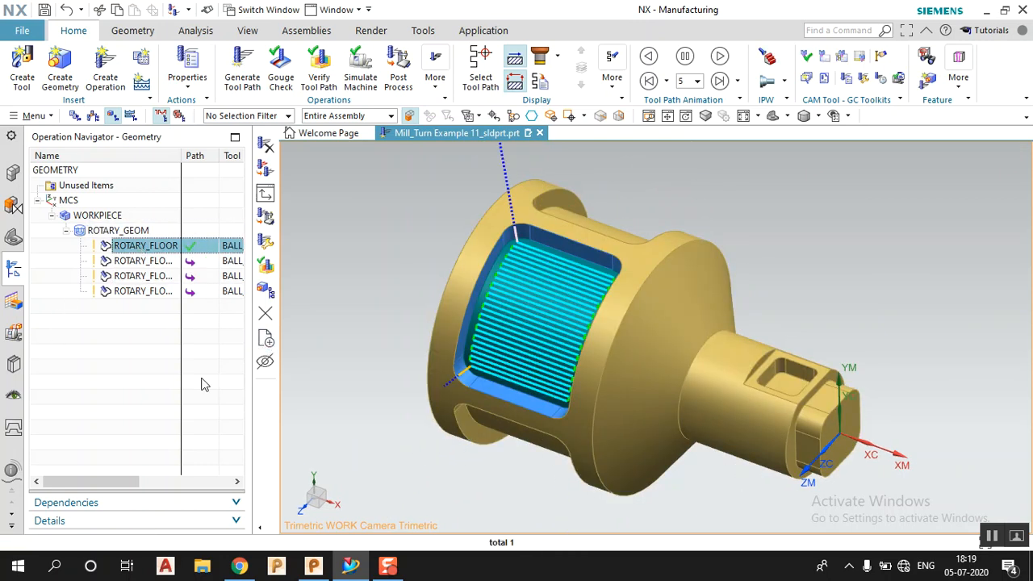
pyautogui.click(145, 261)
pyautogui.click(142, 276)
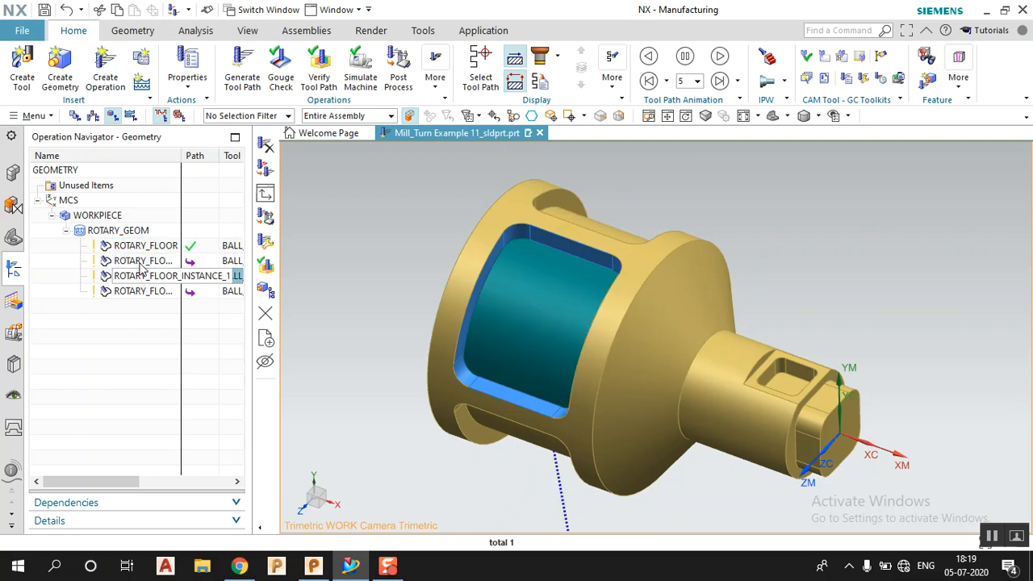
pyautogui.click(137, 233)
pyautogui.click(139, 246)
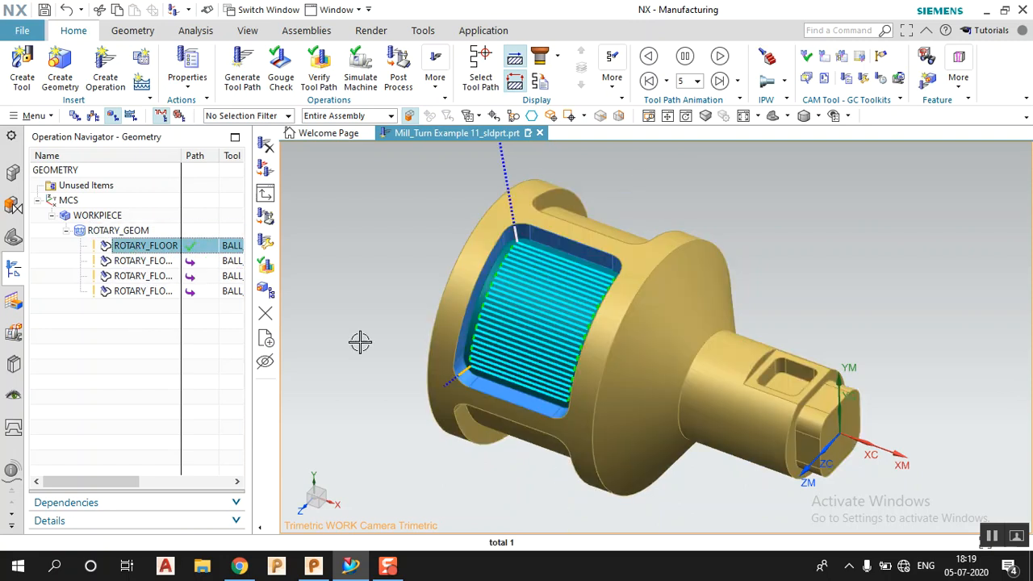
pyautogui.moveTo(548, 421); pyautogui.dragTo(538, 418, button='middle')
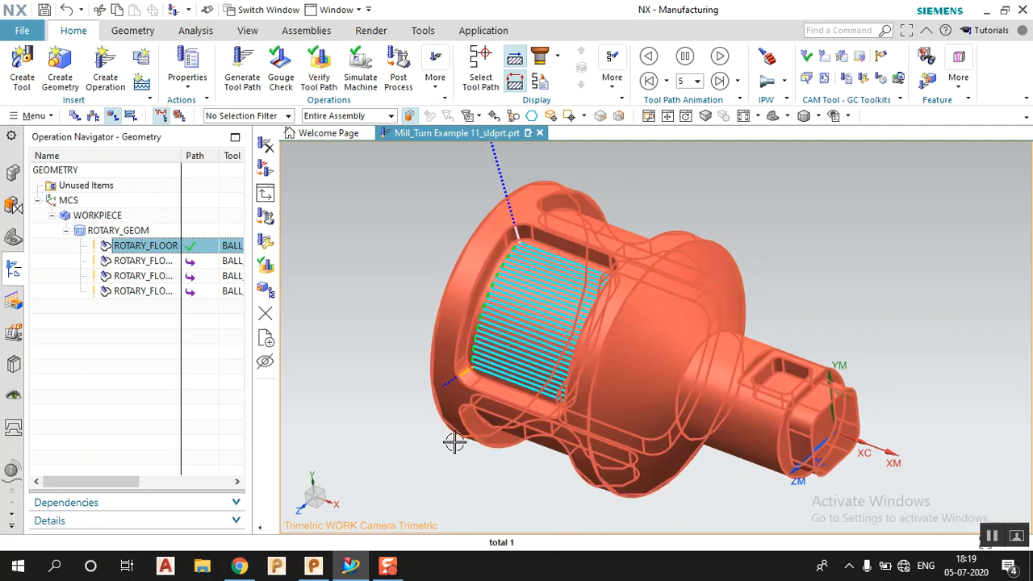